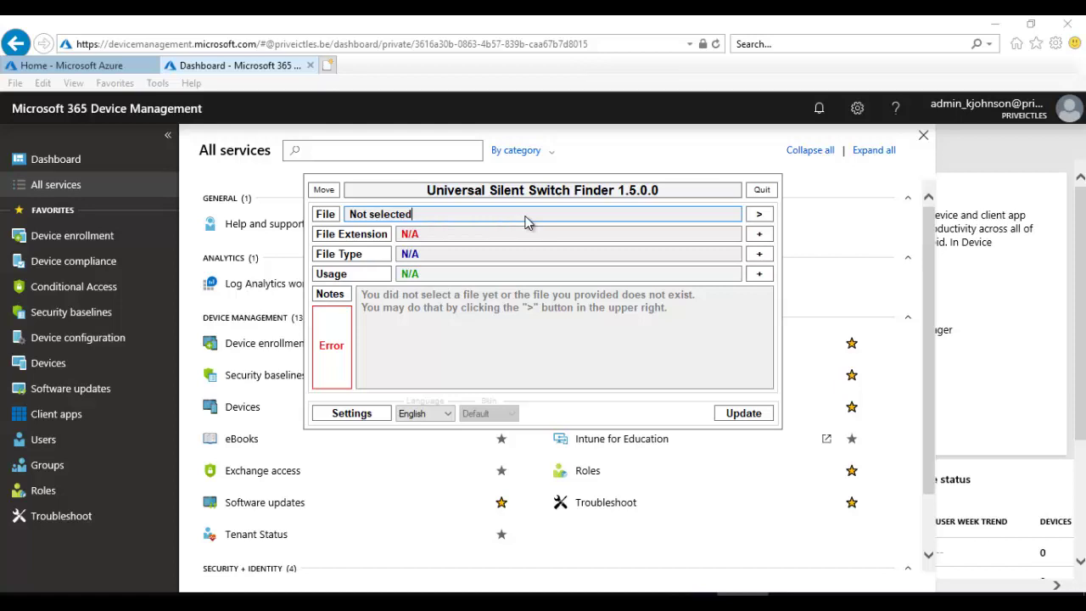
# Step: Switch to File Explorer and run IntuneWinAppUtil.exe from the C:\Software folder
pyautogui.click(608, 139)
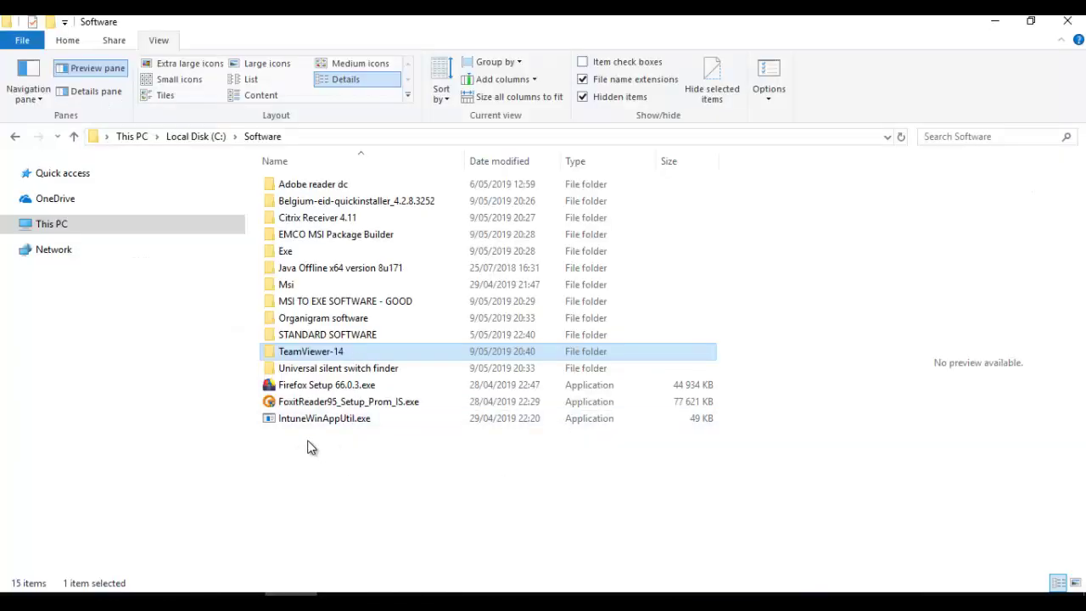
pyautogui.moveTo(314, 427)
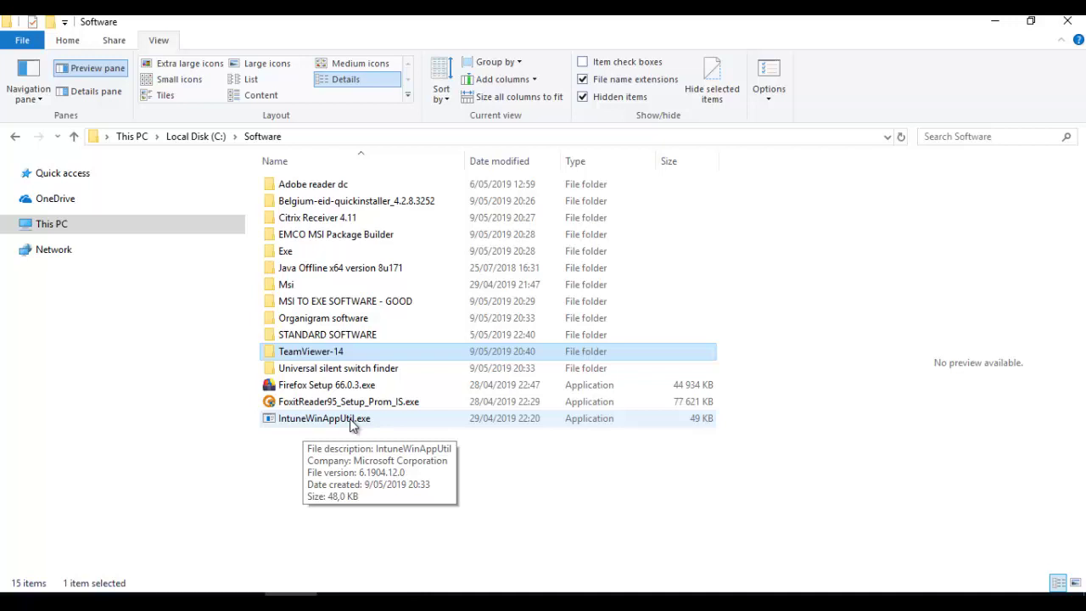
pyautogui.doubleClick(355, 424)
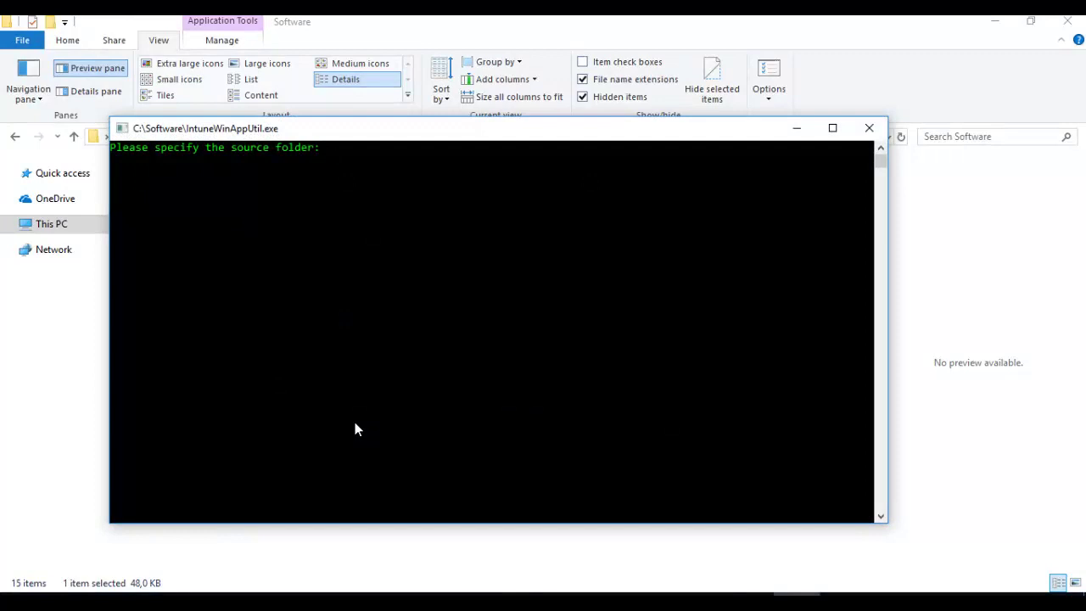
# Step: Specify C:\Software\TeamViewer-14 as the source folder in IntuneWinAppUtil, copying the path from File Explorer
pyautogui.click(35, 458)
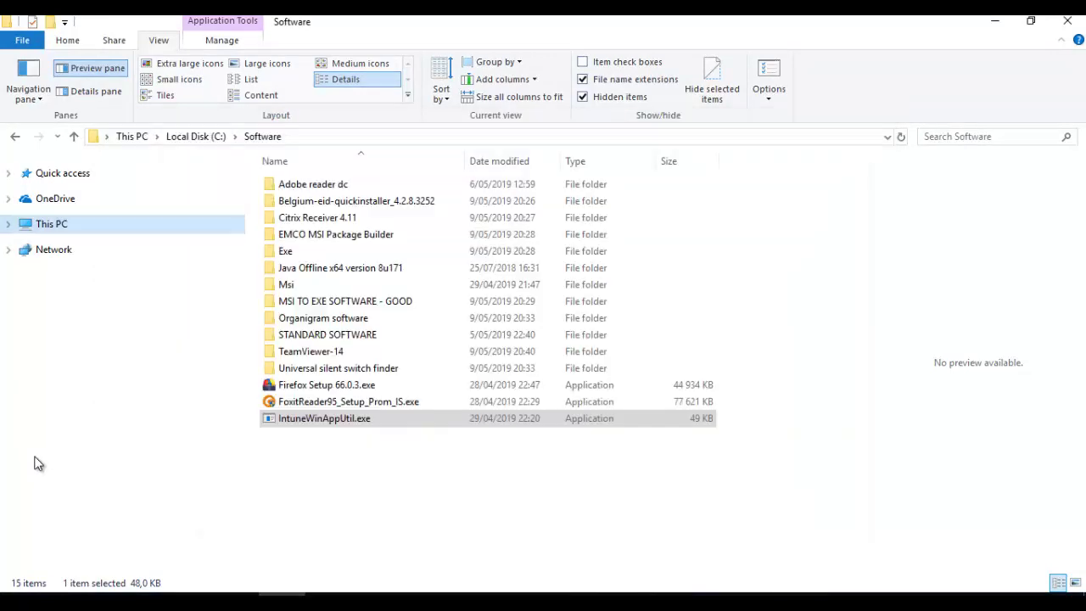
pyautogui.doubleClick(316, 353)
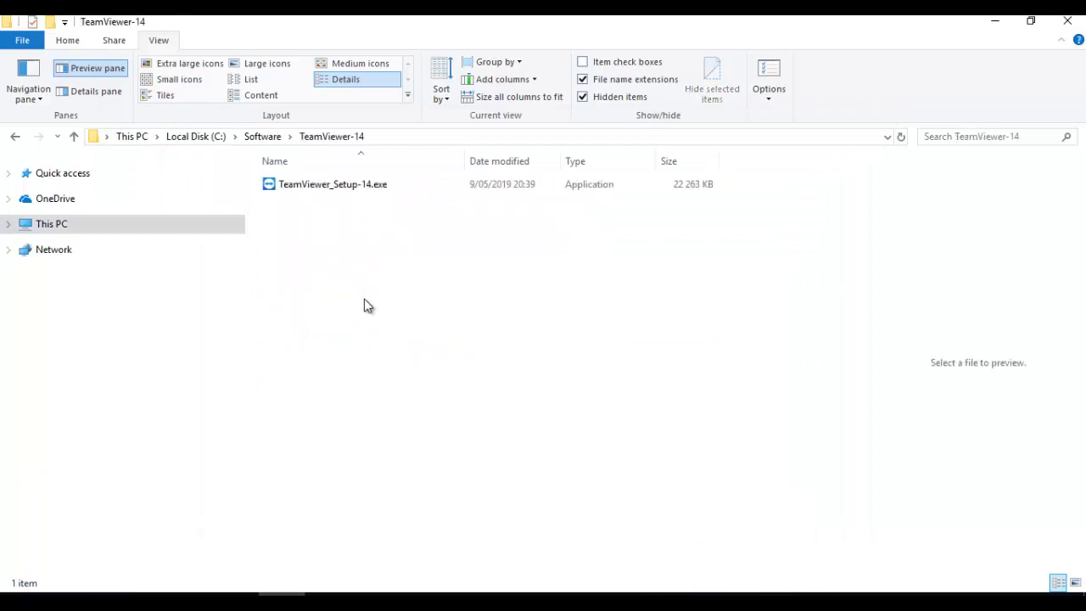
pyautogui.click(410, 134)
pyautogui.hotkey('ctrl', 'c')
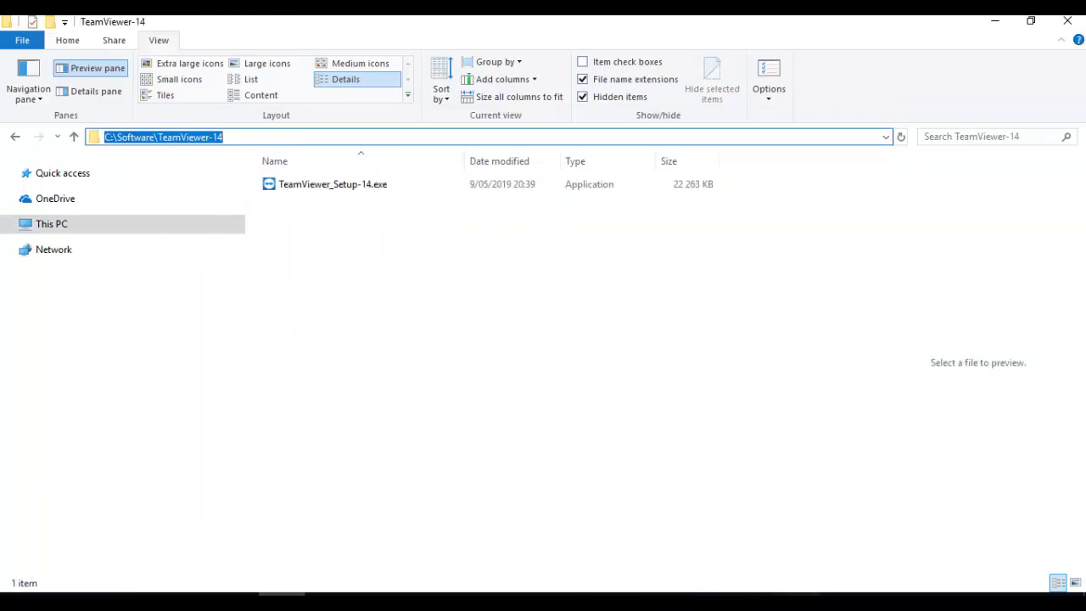
pyautogui.hotkey('alt', 'Tab')
pyautogui.rightClick(509, 334)
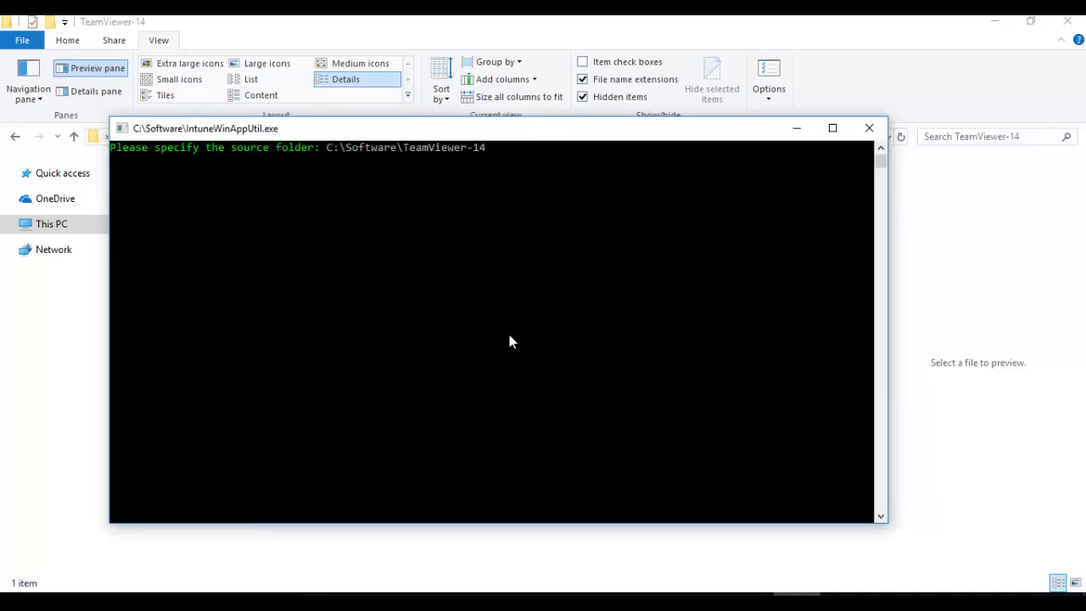
pyautogui.press('Return')
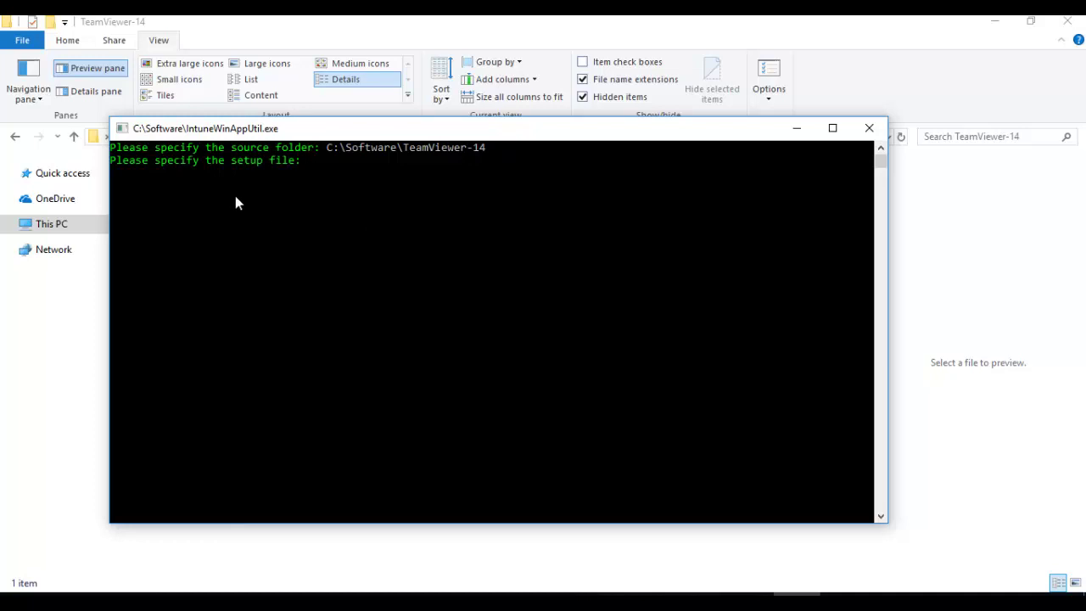
# Step: Copy the full installer file name TeamViewer_Setup-14.exe from the TeamViewer-14 folder and submit it as the setup file in IntuneWinAppUtil
pyautogui.click(315, 544)
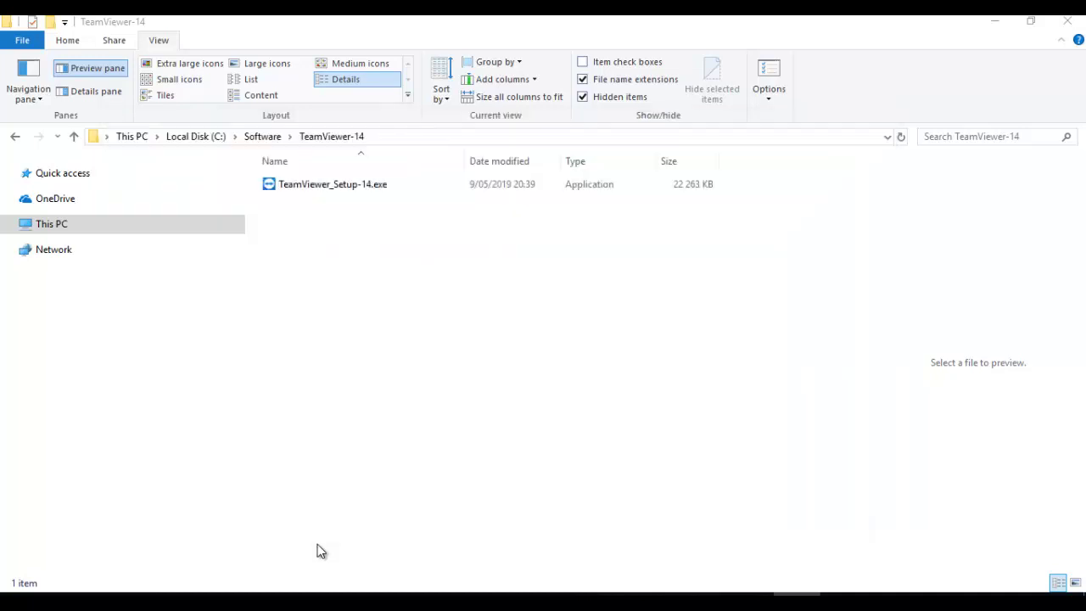
pyautogui.click(358, 188)
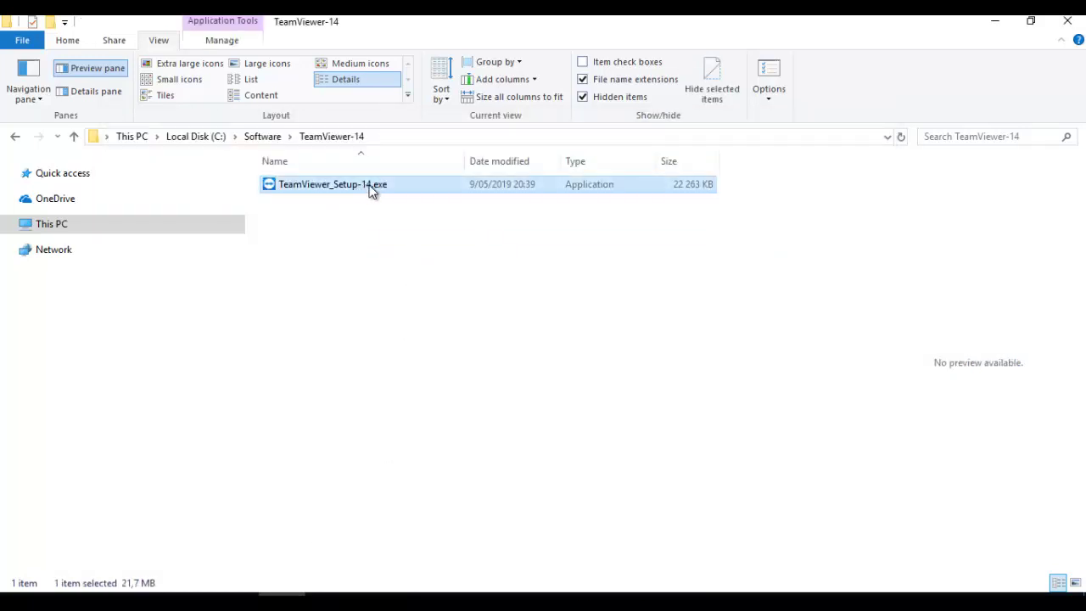
pyautogui.press('F2')
pyautogui.moveTo(398, 188); pyautogui.dragTo(277, 189)
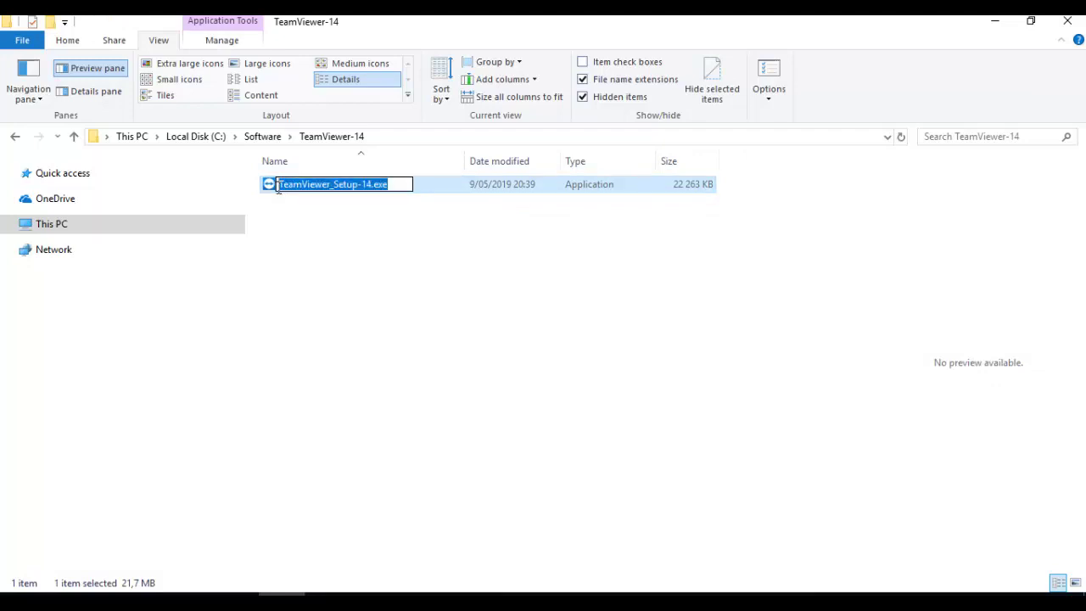
pyautogui.hotkey('ctrl', 'c')
pyautogui.click(797, 601)
pyautogui.click(496, 384)
pyautogui.rightClick(498, 391)
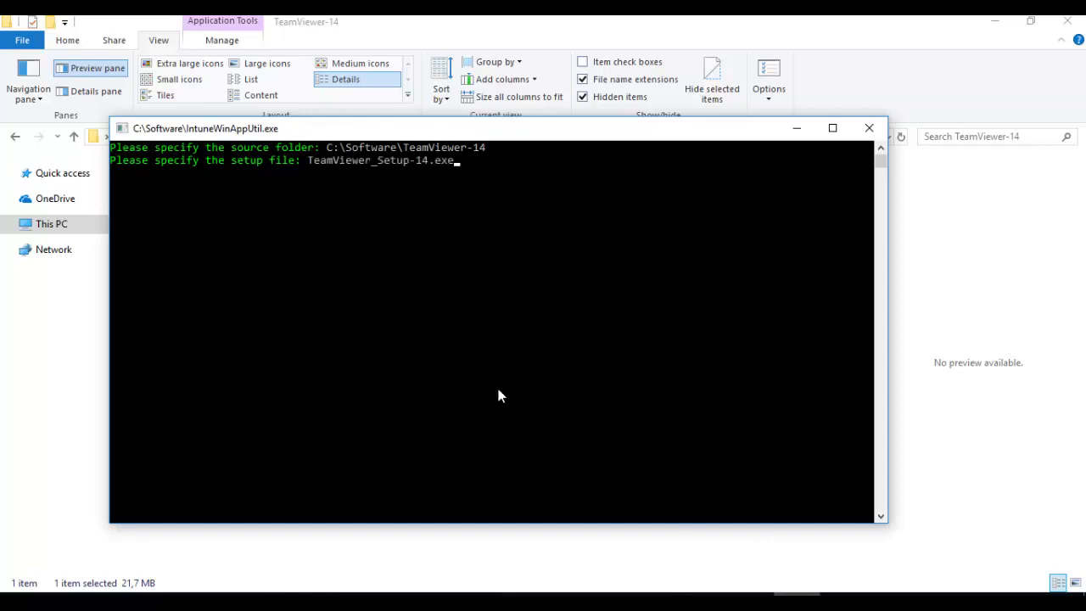
pyautogui.press('Return')
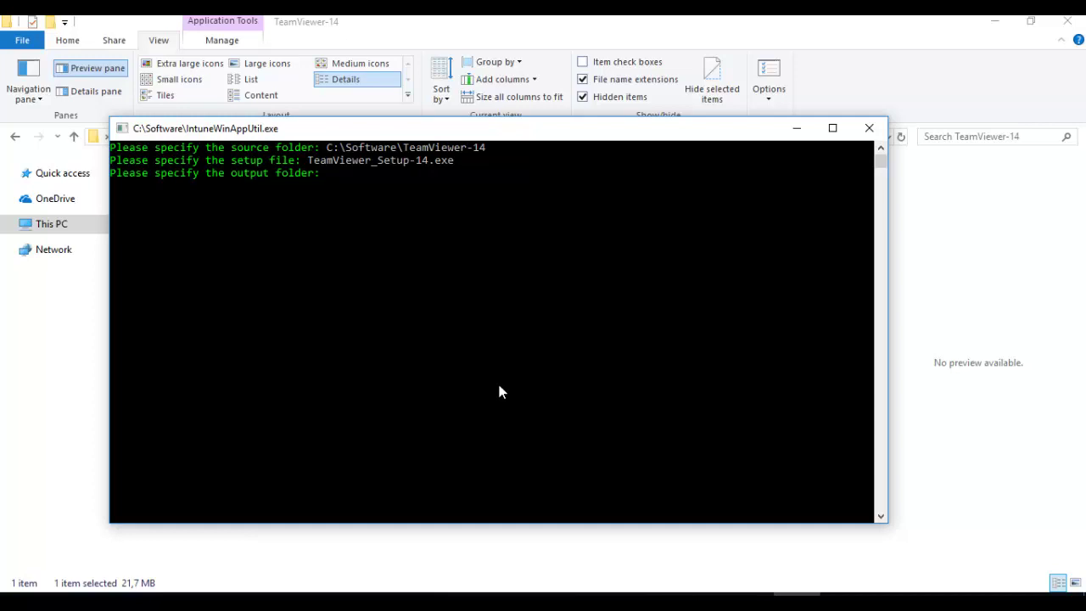
# Step: Specify C:\Software\TeamViewer-14 as the output folder in IntuneWinAppUtil and generate the .intunewin package
pyautogui.click(956, 285)
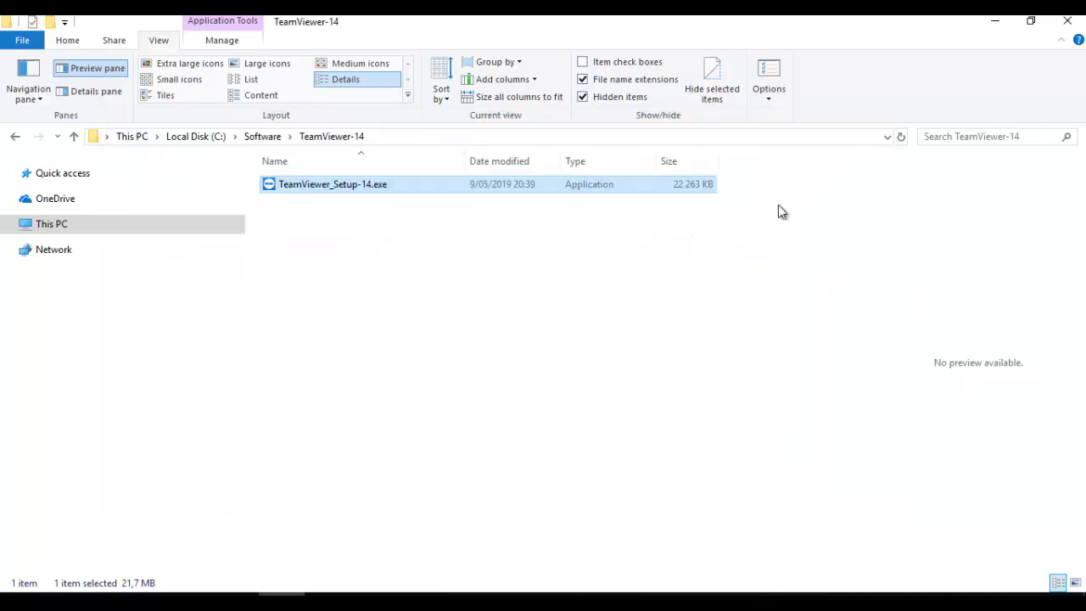
pyautogui.click(449, 136)
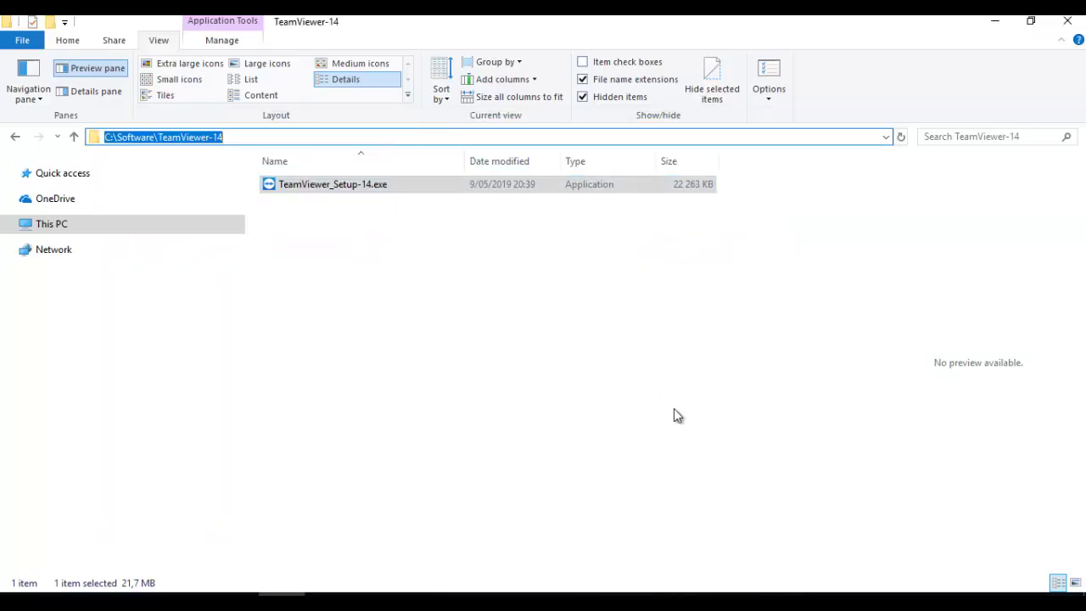
pyautogui.click(798, 594)
pyautogui.hotkey('ctrl', 'v')
pyautogui.press('Return')
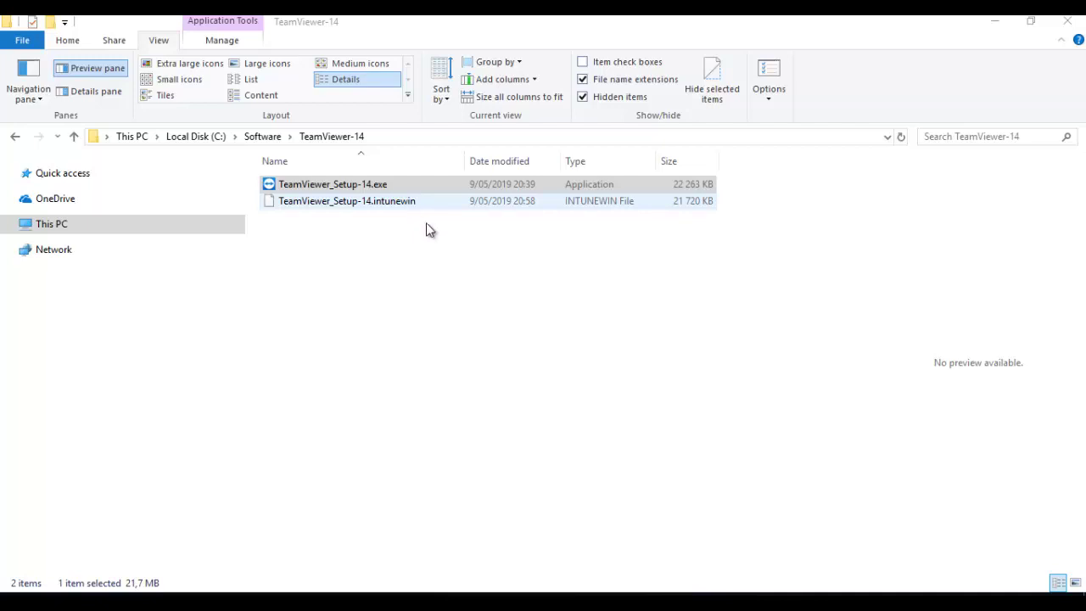
# Step: Switch to Universal Silent Switch Finder and load TeamViewer_Setup-14.exe from C:\Software\TeamViewer-14 for analysis
pyautogui.click(743, 594)
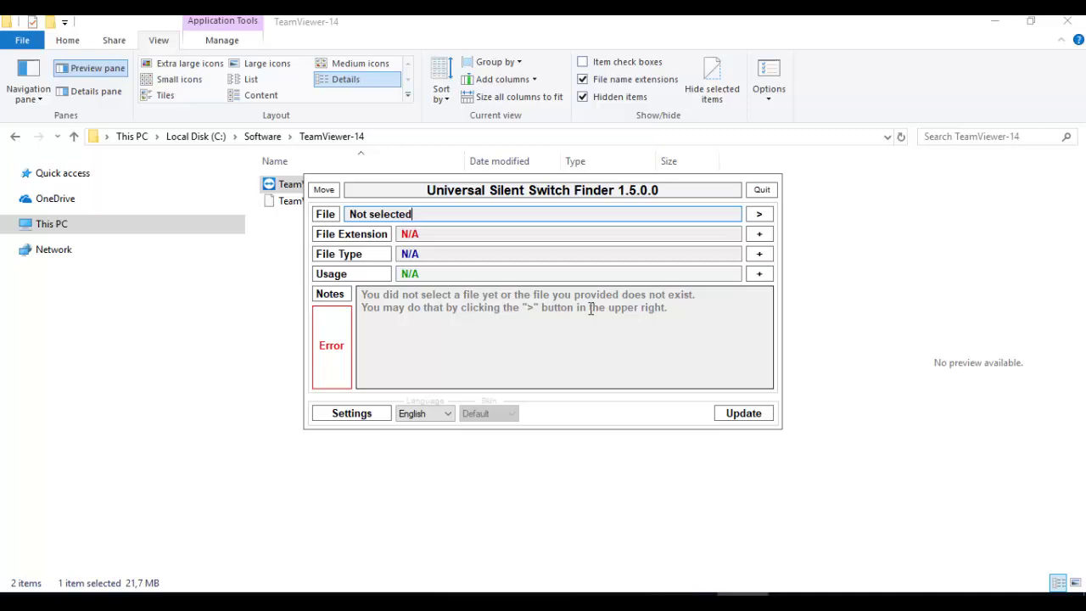
pyautogui.click(759, 217)
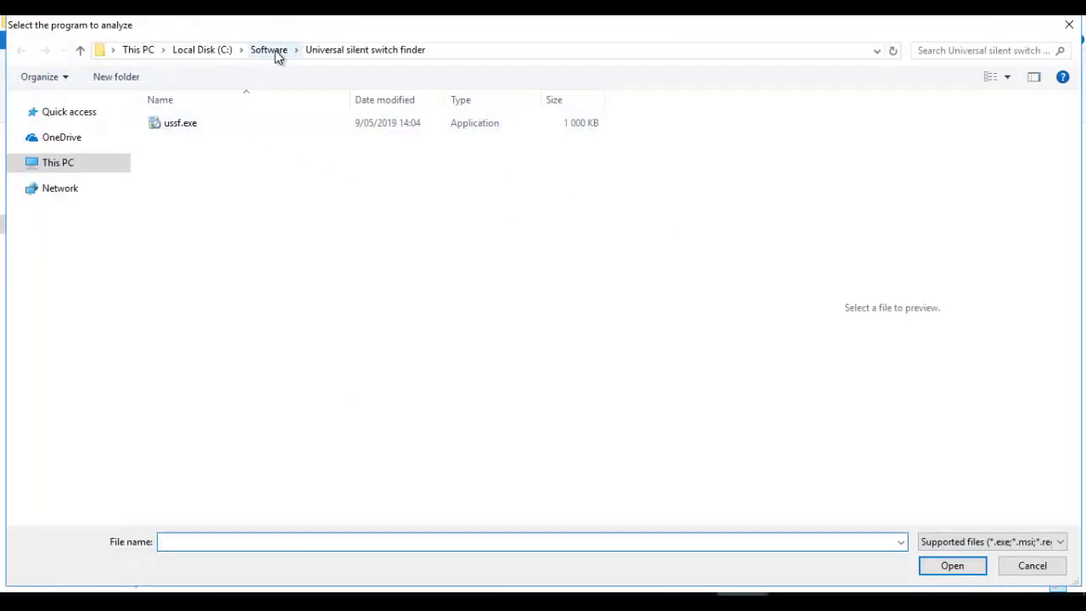
pyautogui.click(273, 50)
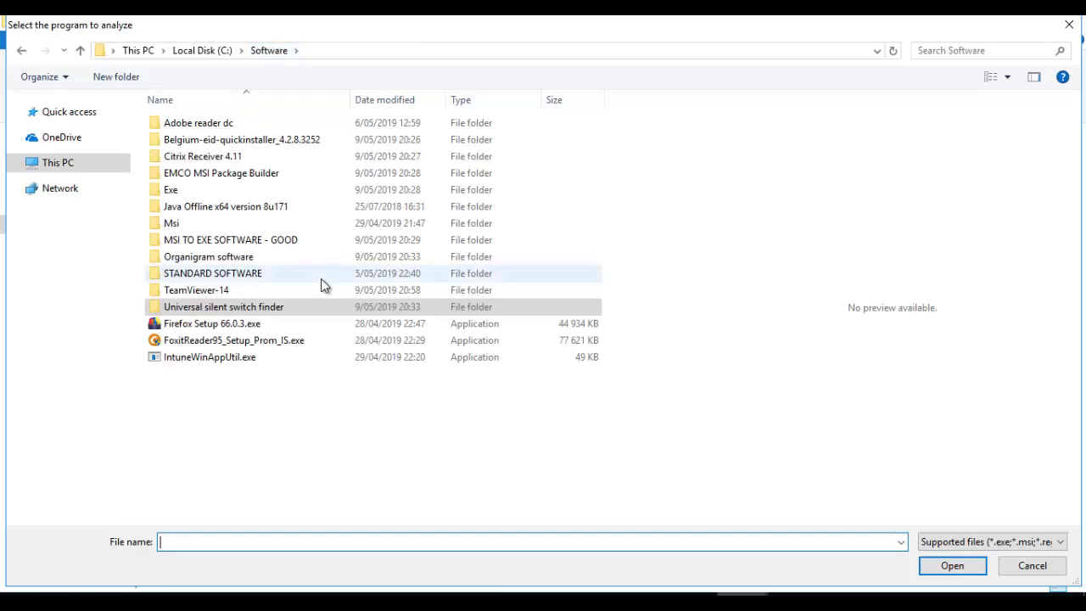
pyautogui.doubleClick(216, 290)
pyautogui.click(244, 128)
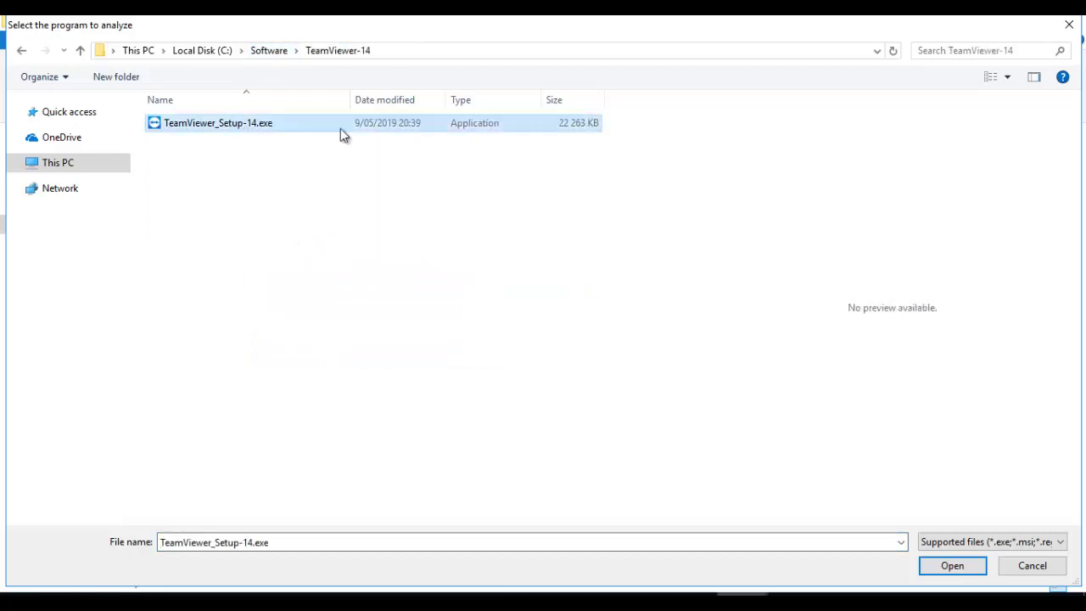
pyautogui.click(943, 575)
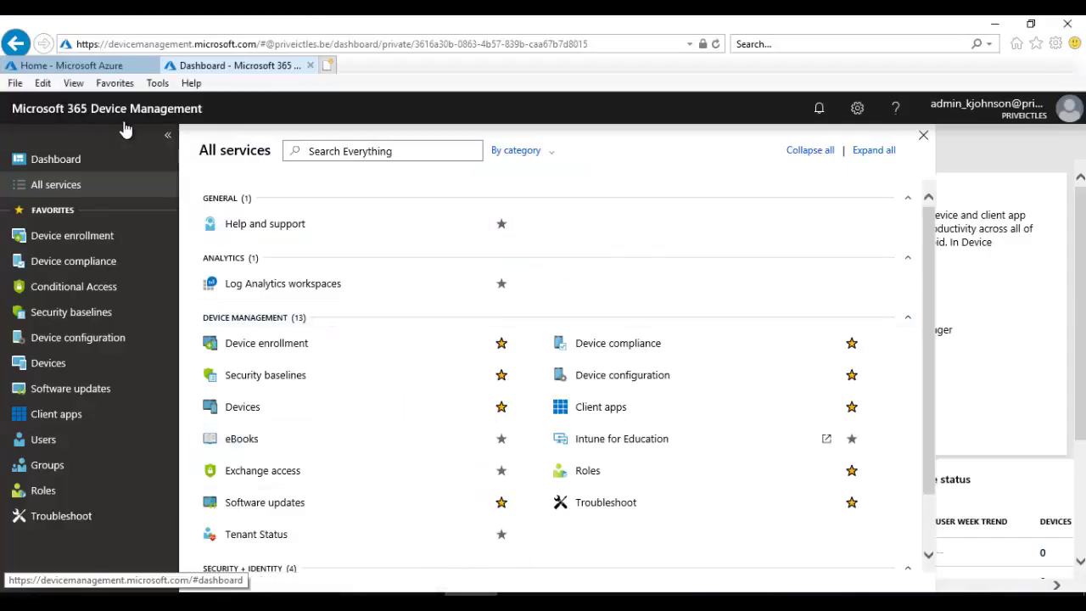
# Step: In Microsoft 365 Device Management, start adding a new client app with the app type Windows app (Win32)
pyautogui.click(63, 418)
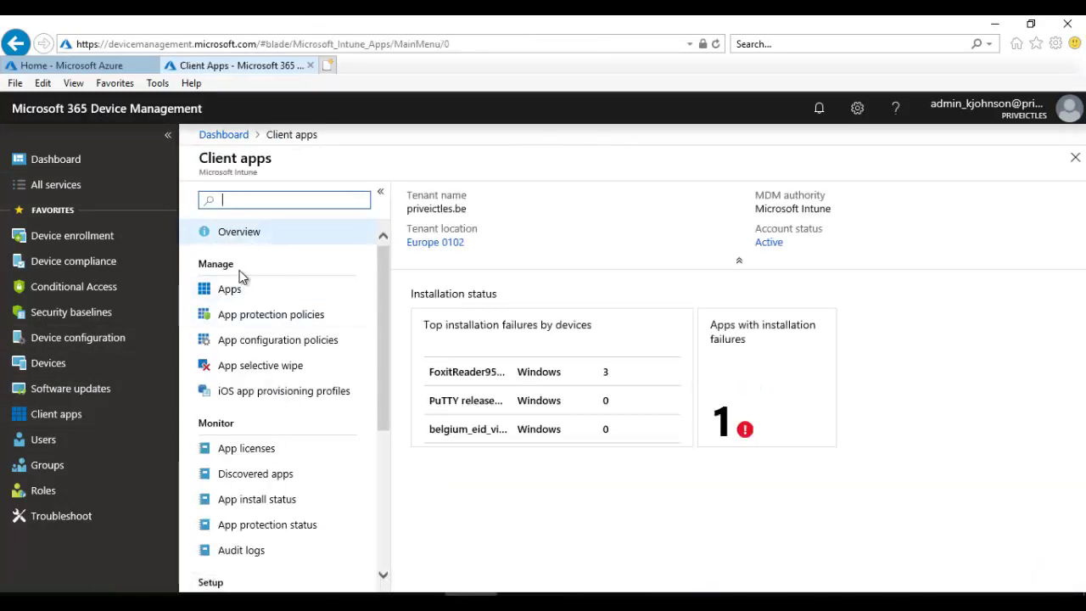
pyautogui.click(226, 292)
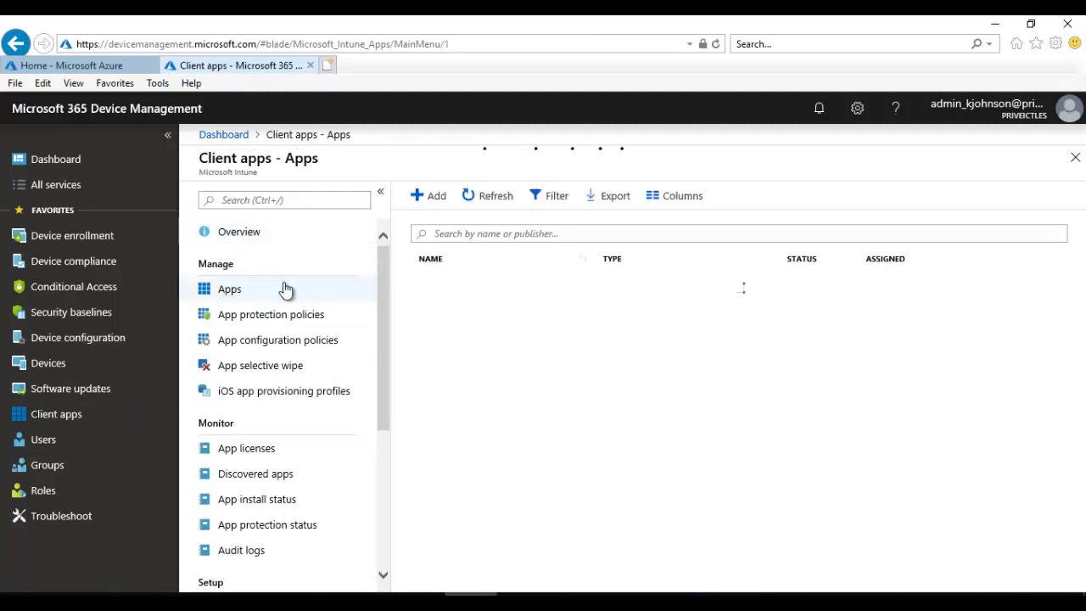
pyautogui.click(500, 233)
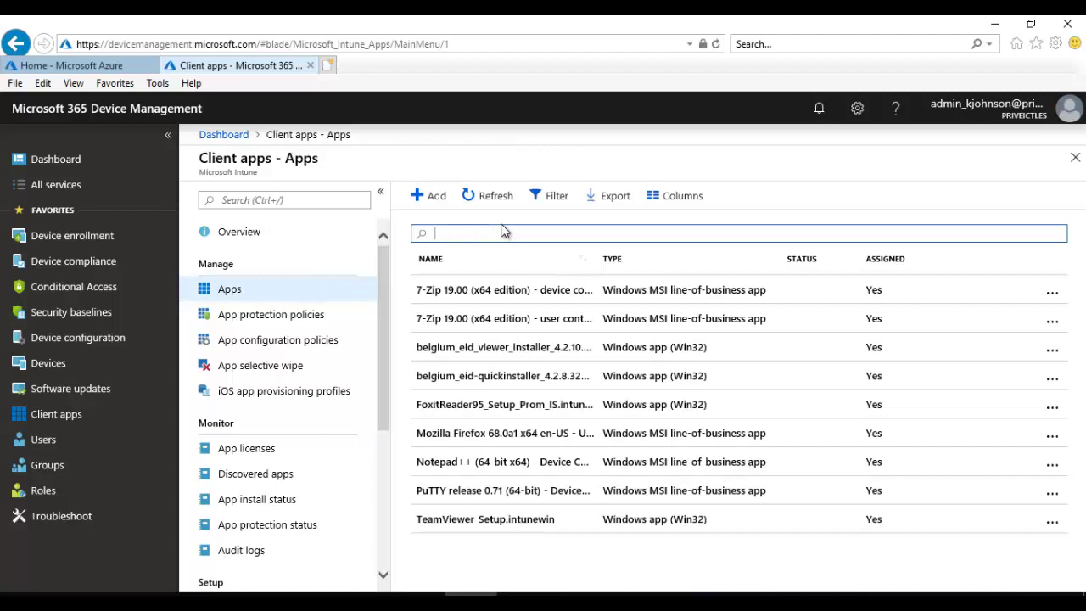
pyautogui.click(433, 201)
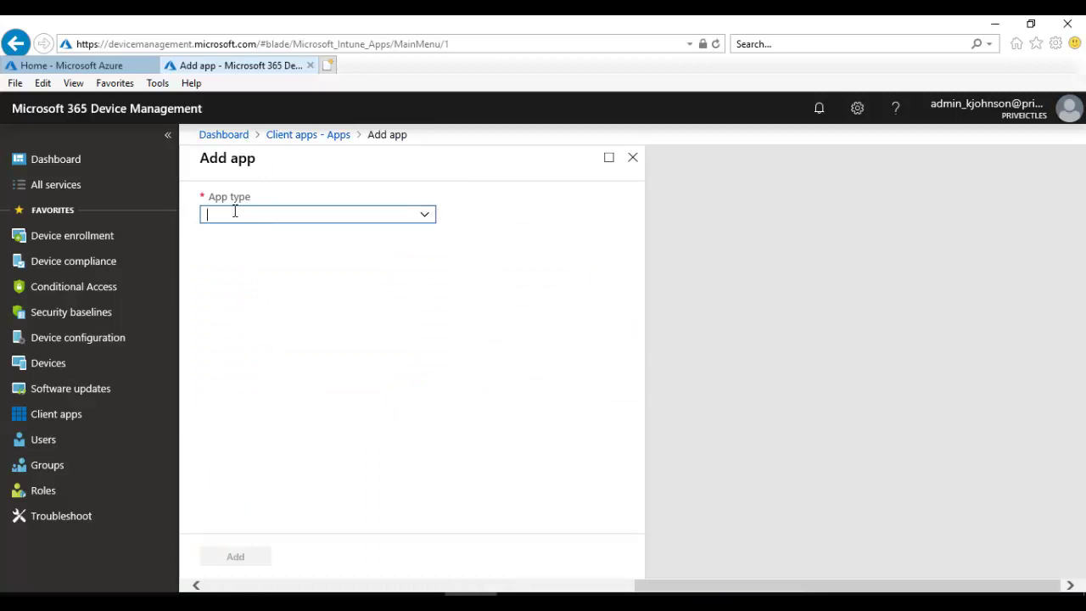
pyautogui.click(427, 219)
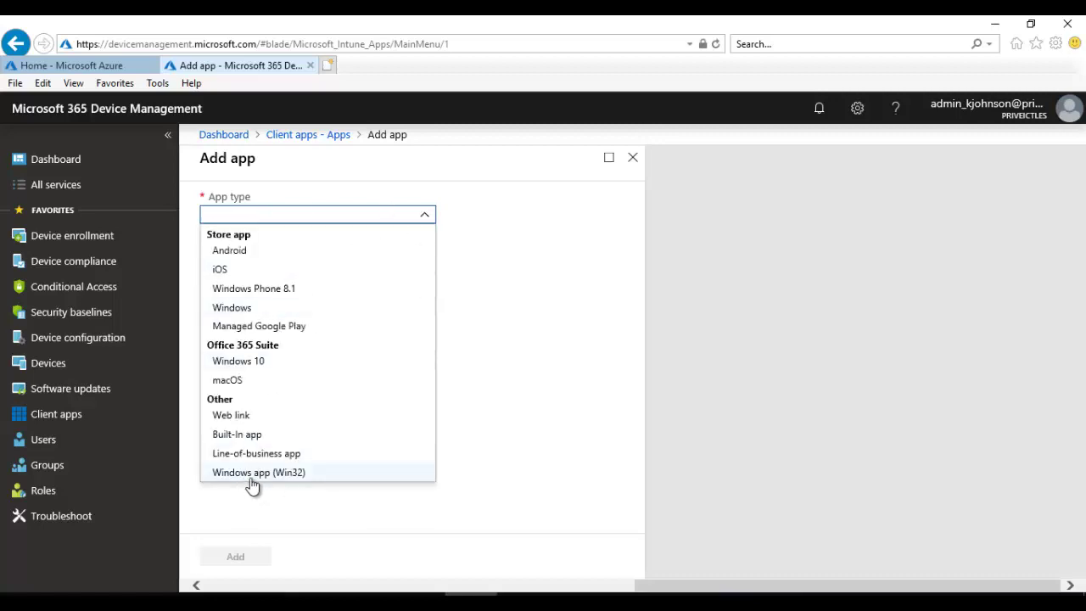
pyautogui.click(299, 480)
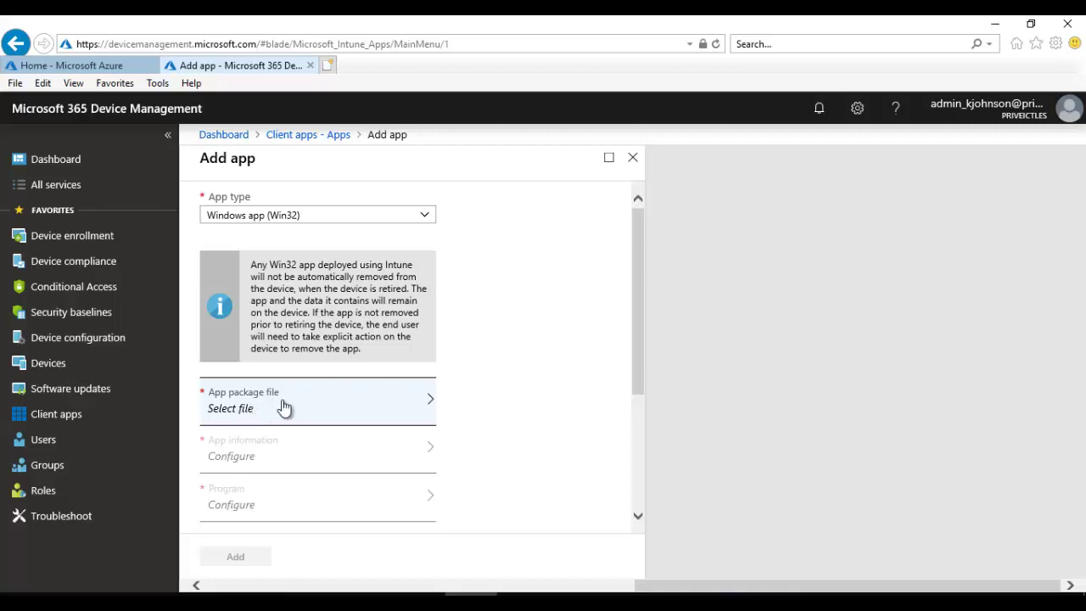
# Step: Select TeamViewer_Setup-14.intunewin from C:\Software\TeamViewer-14 as the app package file and confirm it
pyautogui.click(288, 408)
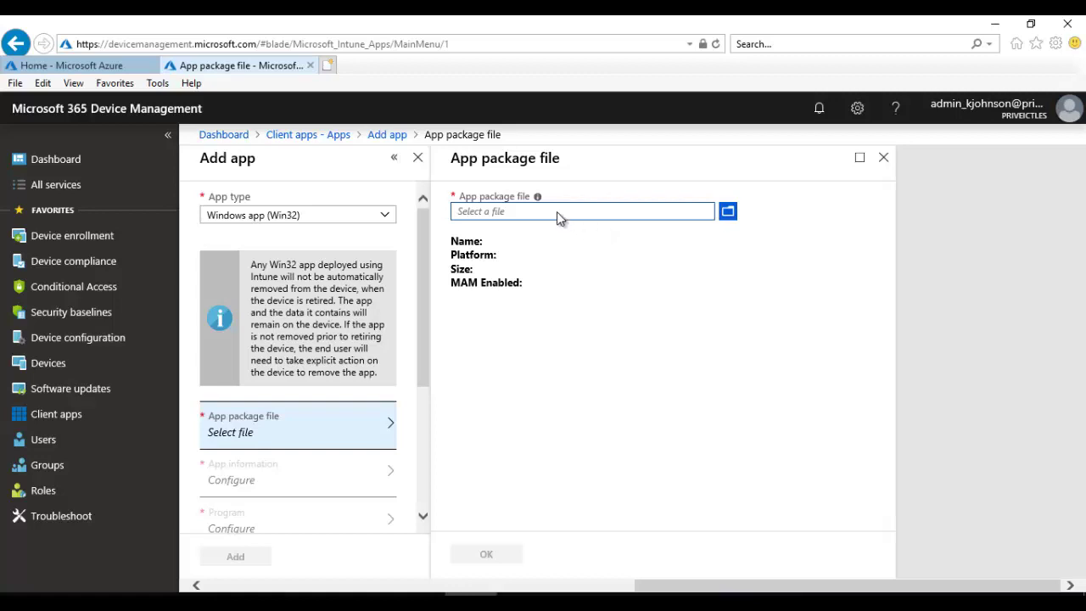
pyautogui.moveTo(538, 200)
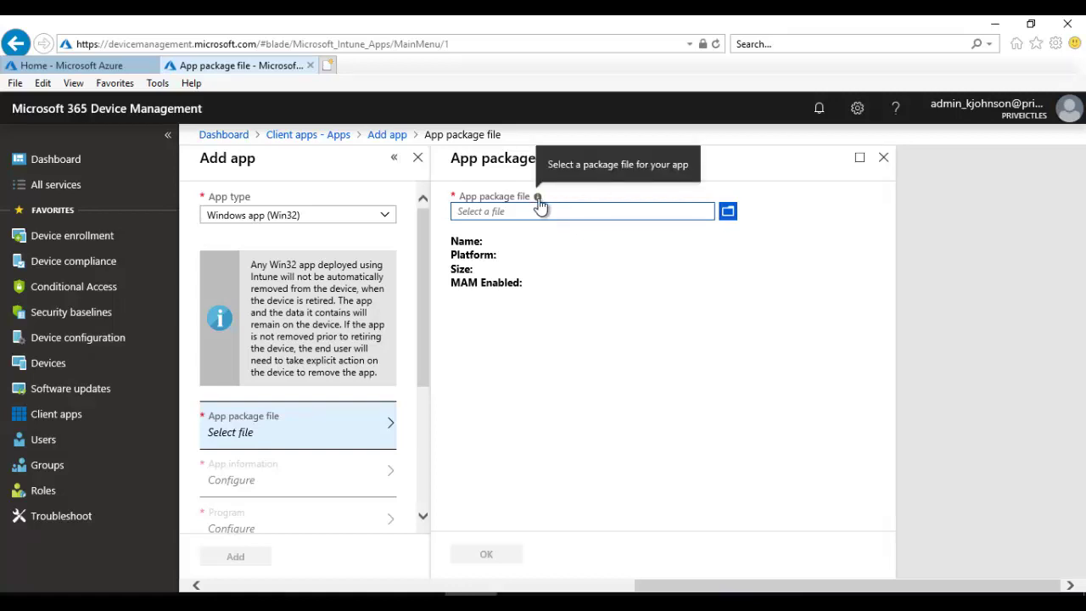
pyautogui.click(728, 213)
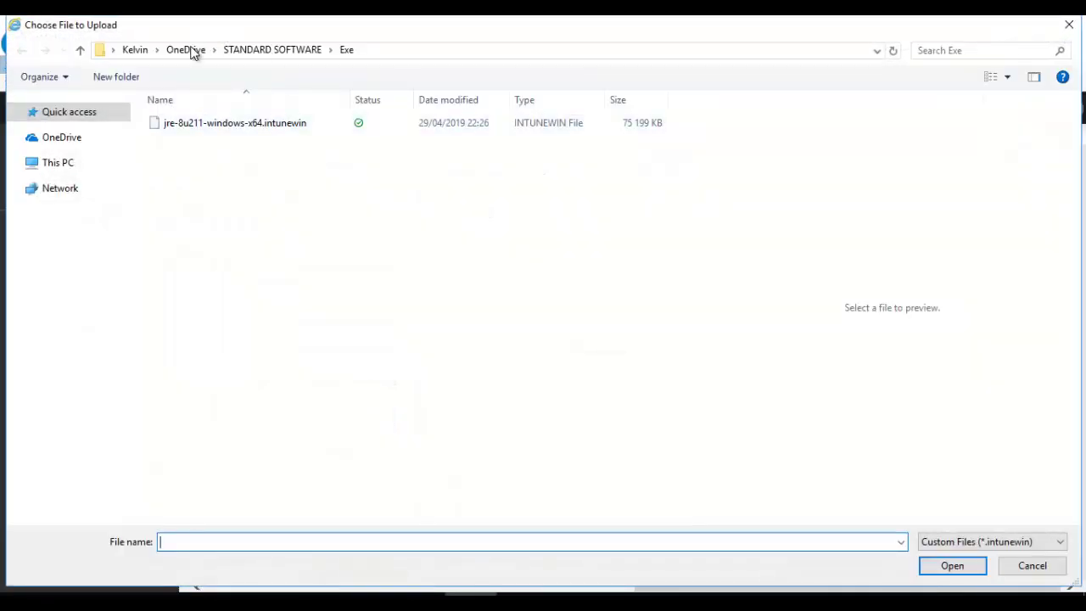
pyautogui.click(194, 49)
pyautogui.click(57, 166)
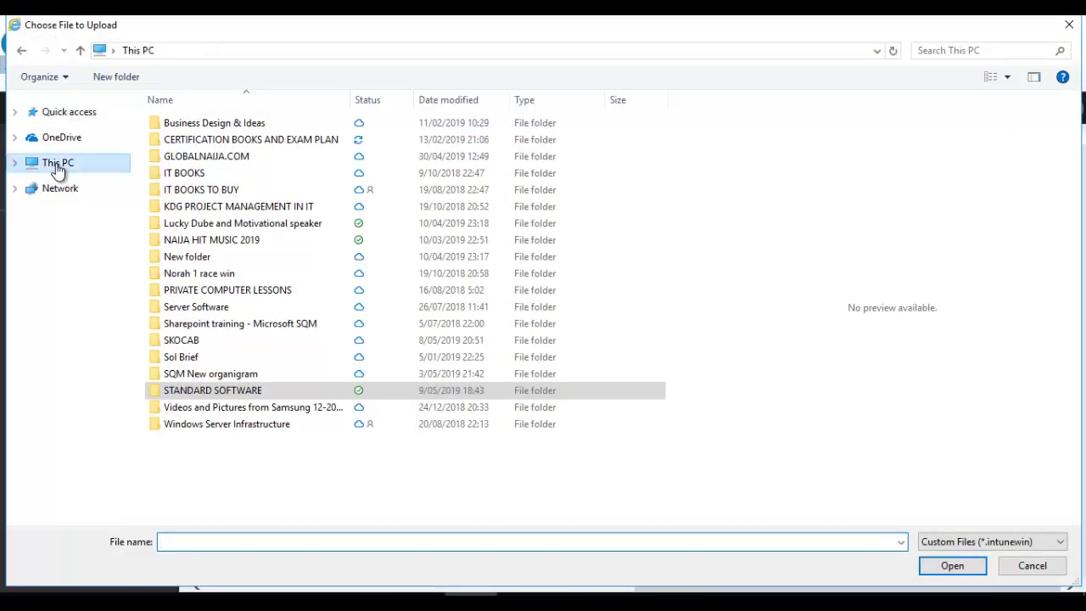
pyautogui.doubleClick(251, 361)
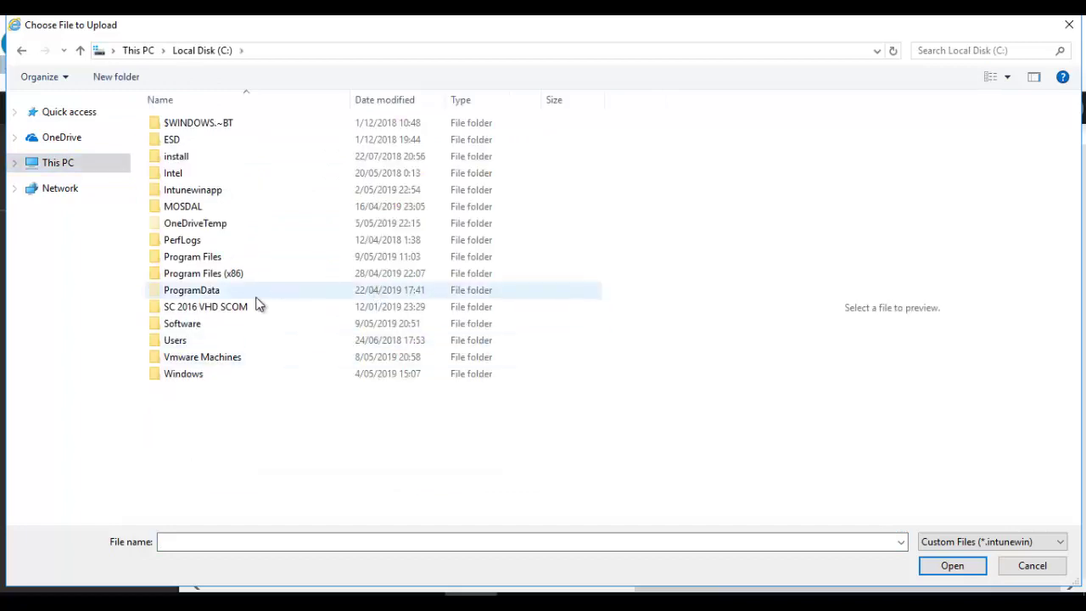
pyautogui.doubleClick(208, 319)
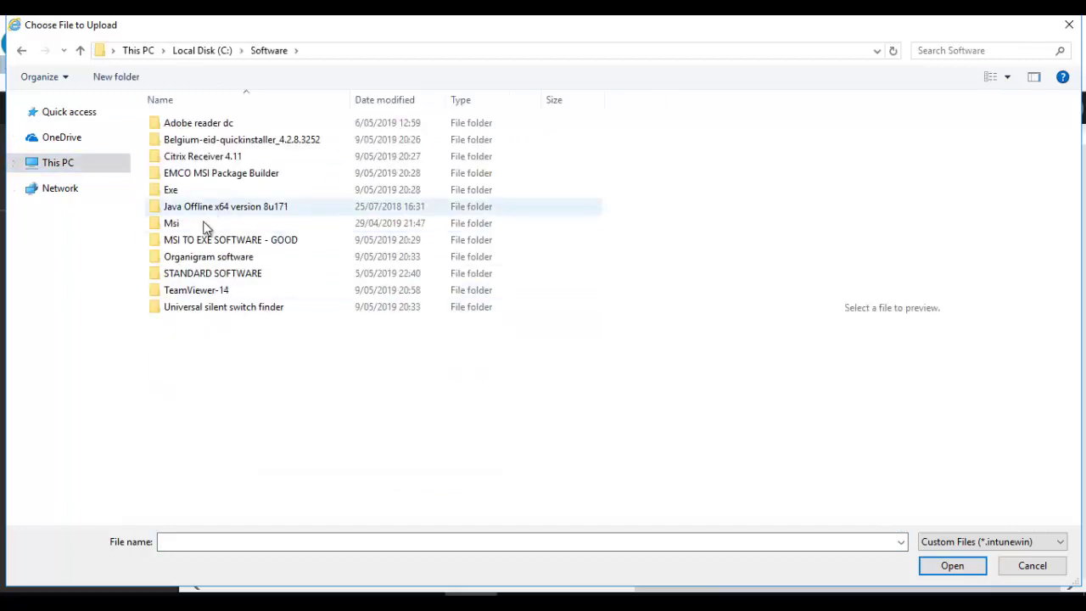
pyautogui.doubleClick(203, 292)
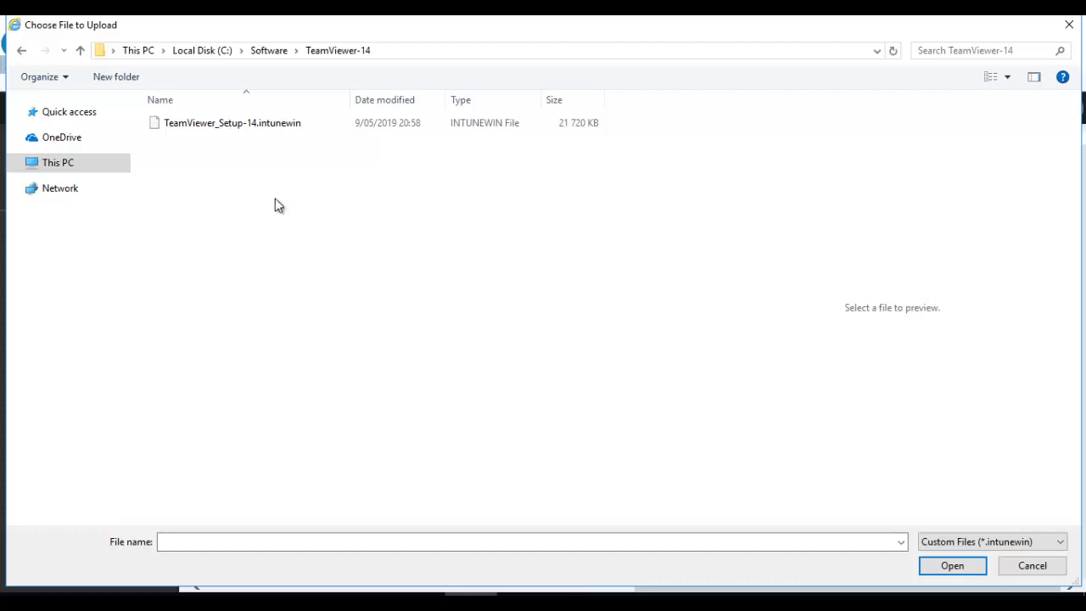
pyautogui.click(246, 127)
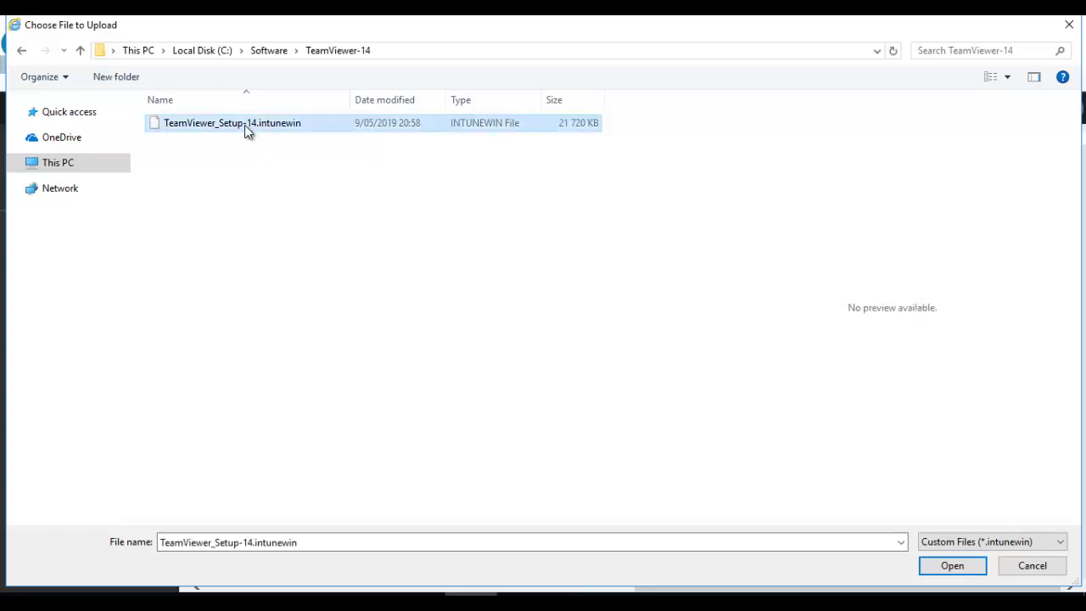
pyautogui.click(944, 569)
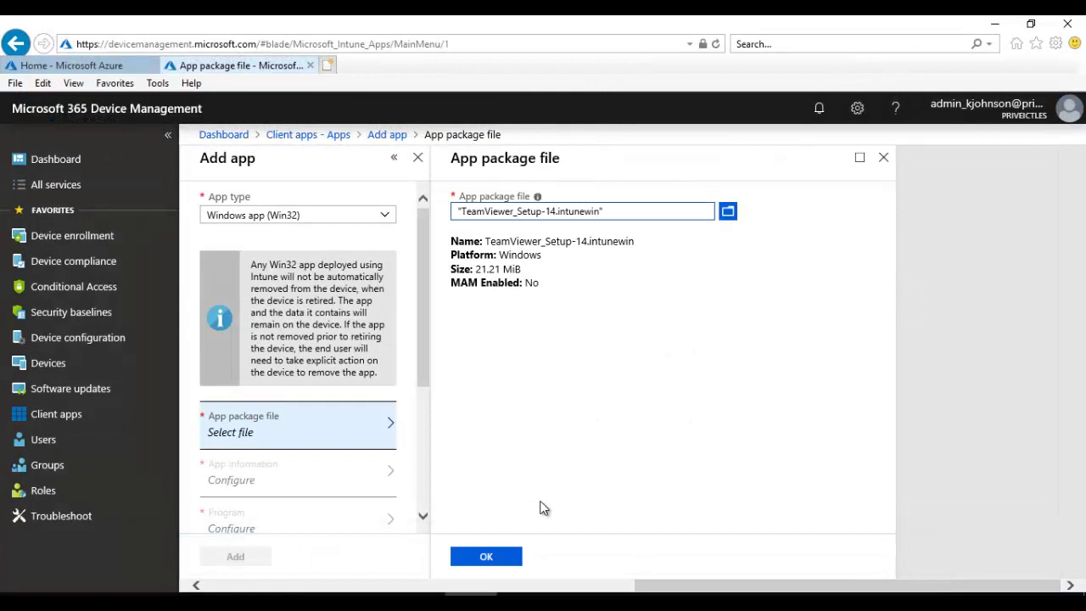
pyautogui.click(496, 556)
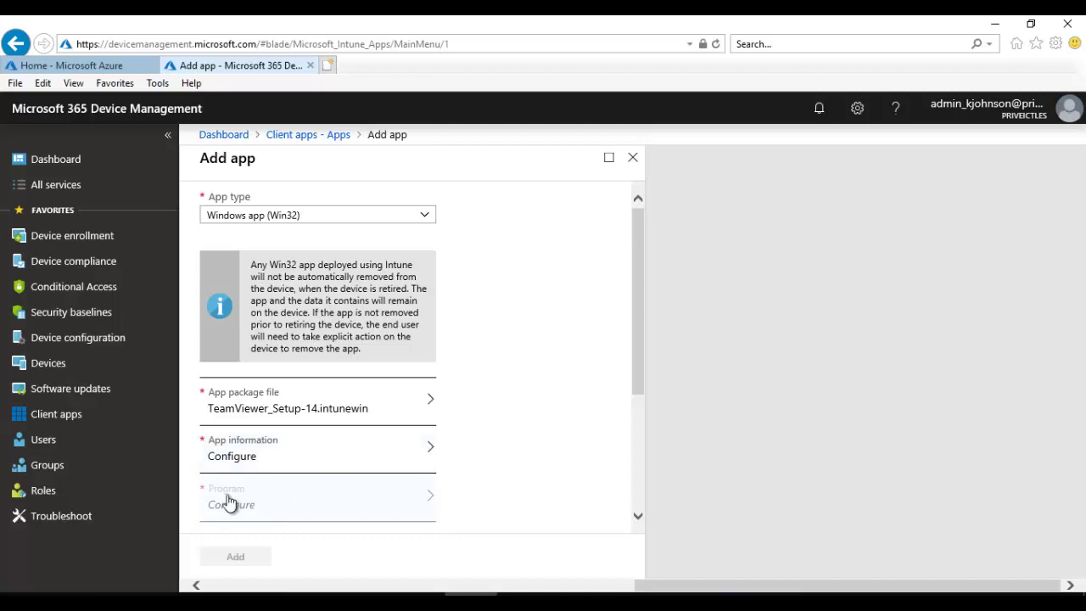
# Step: In the app information, enter TeamViewer 14 as the description and TeamViewer as the publisher
pyautogui.click(335, 459)
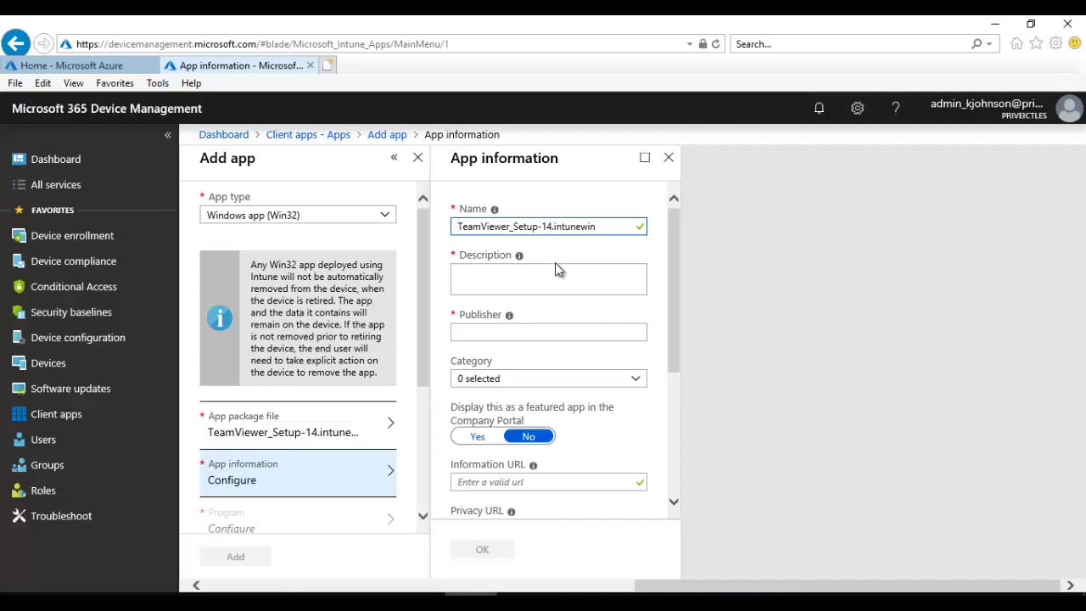
pyautogui.click(523, 279)
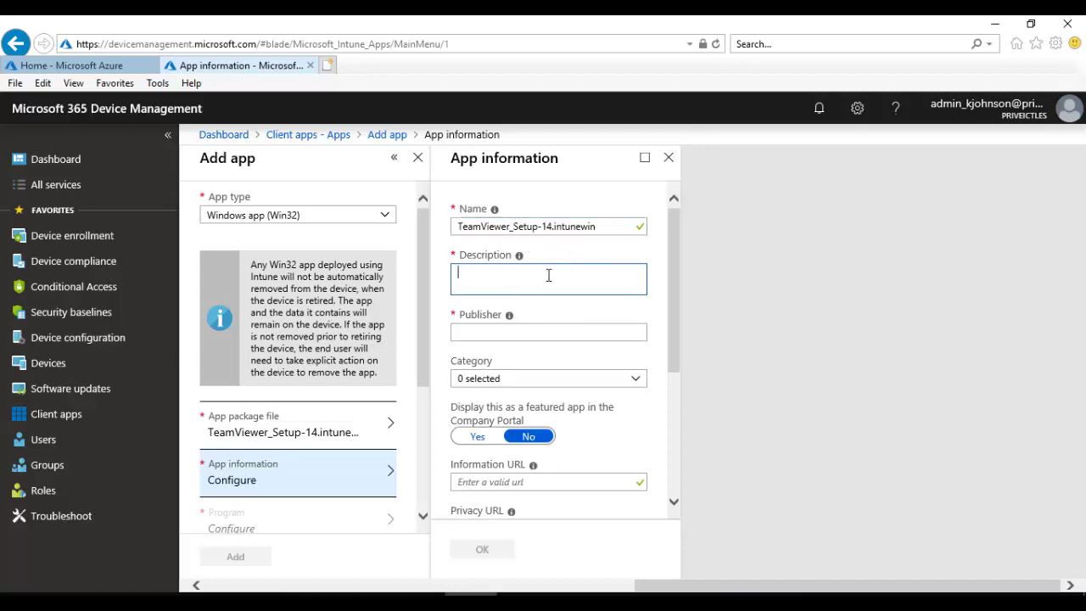
pyautogui.write('TeamViewer 14')
pyautogui.click(496, 332)
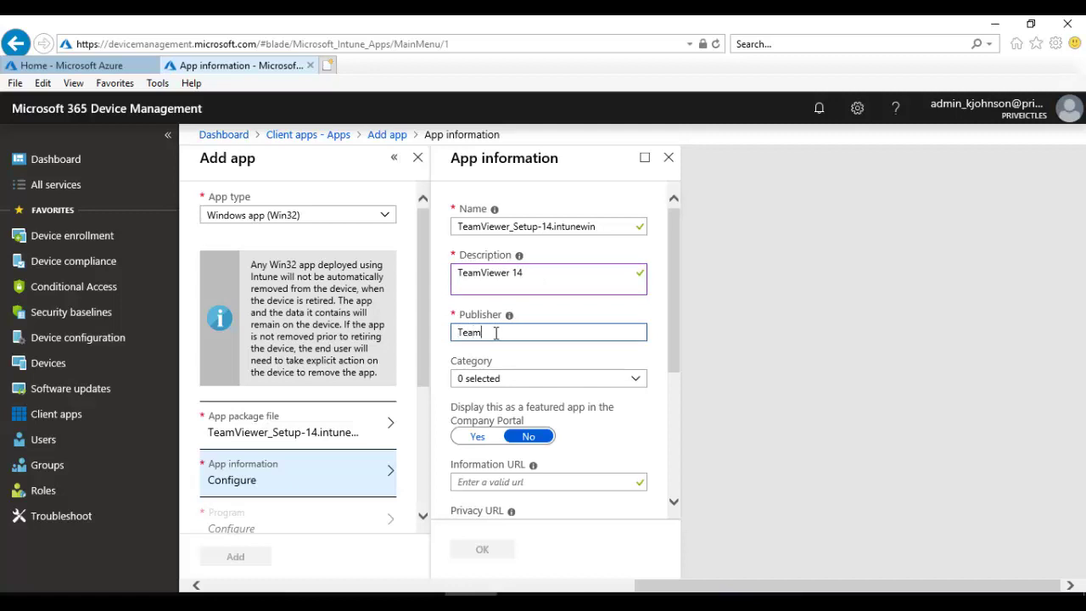
pyautogui.write('TeamVe')
pyautogui.press('BackSpace')
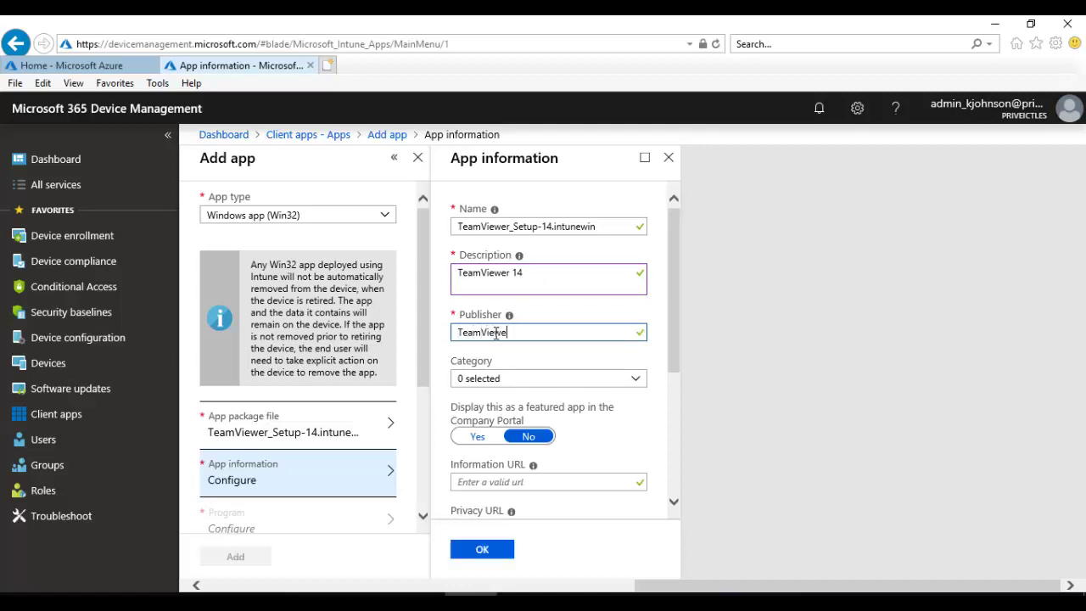
# Step: Assign the app to the Business category, leave the developer and owner blank, and confirm the app information
pyautogui.click(552, 380)
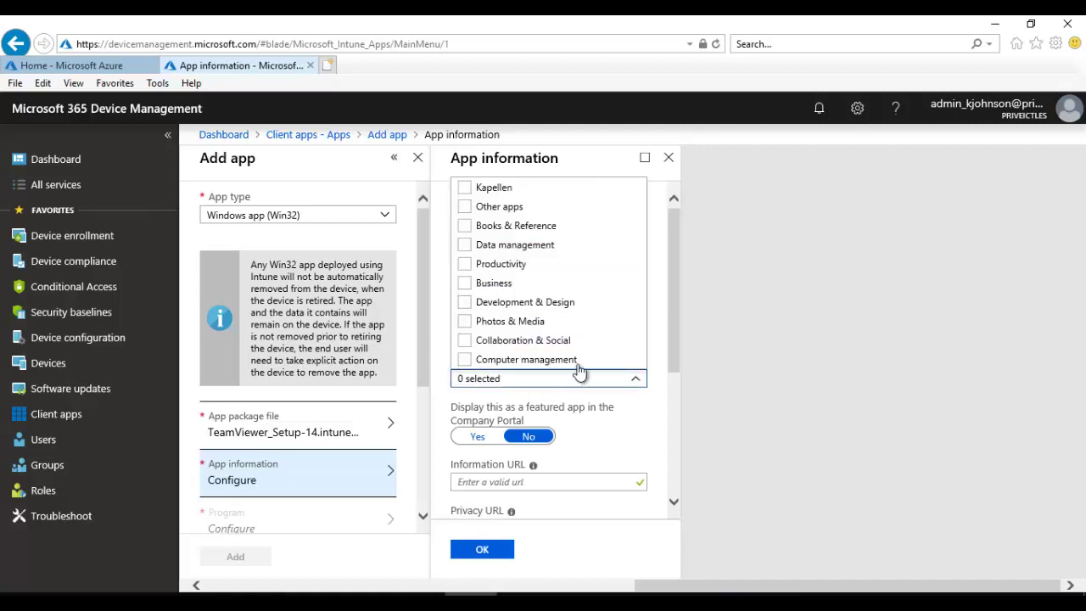
pyautogui.click(497, 284)
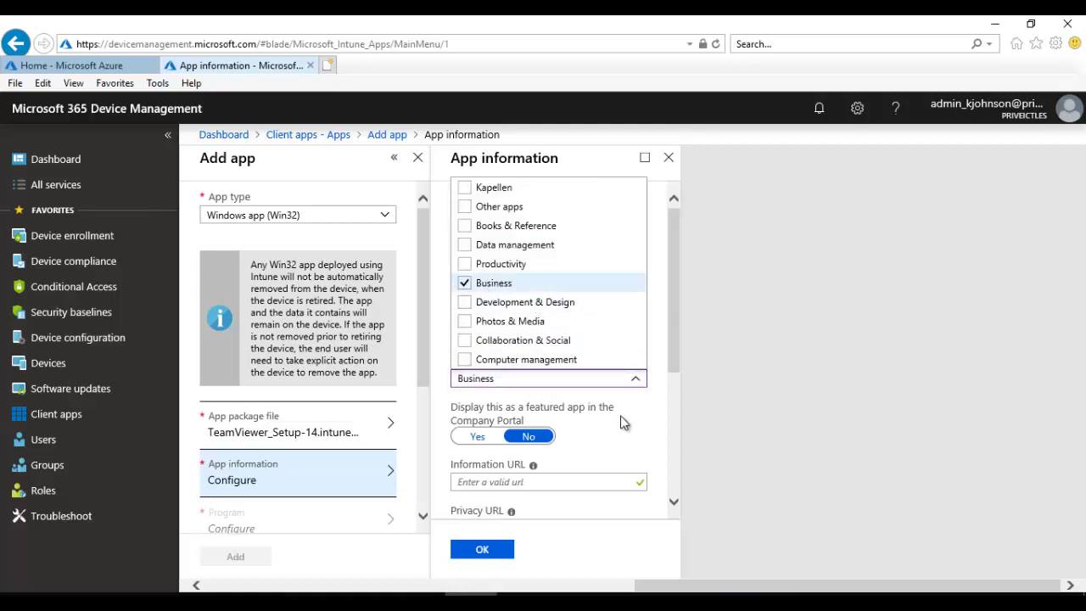
pyautogui.scroll(-5, 669, 435)
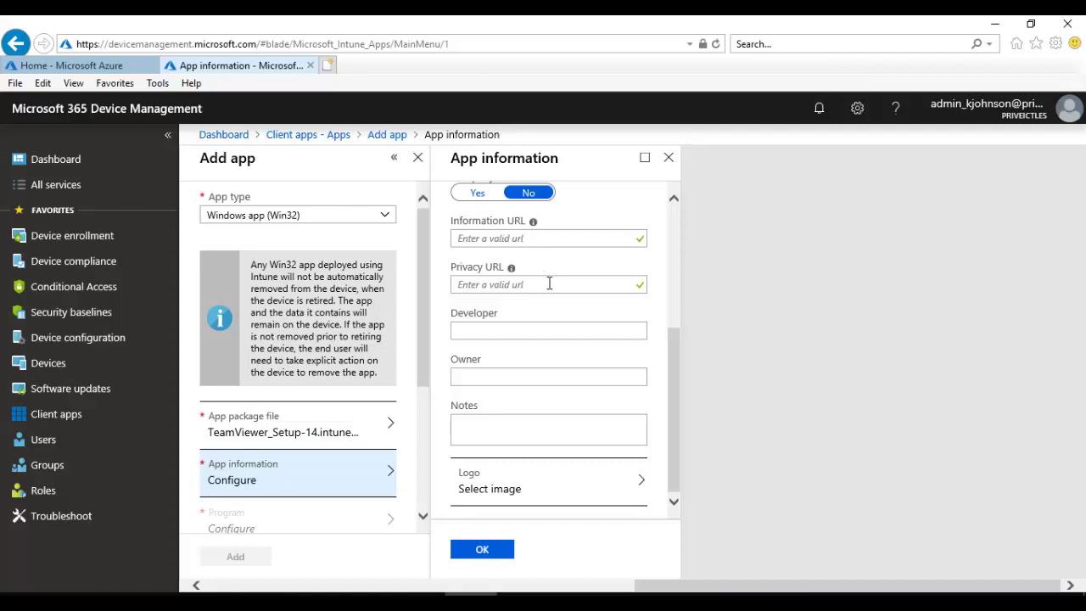
pyautogui.click(508, 333)
pyautogui.click(504, 376)
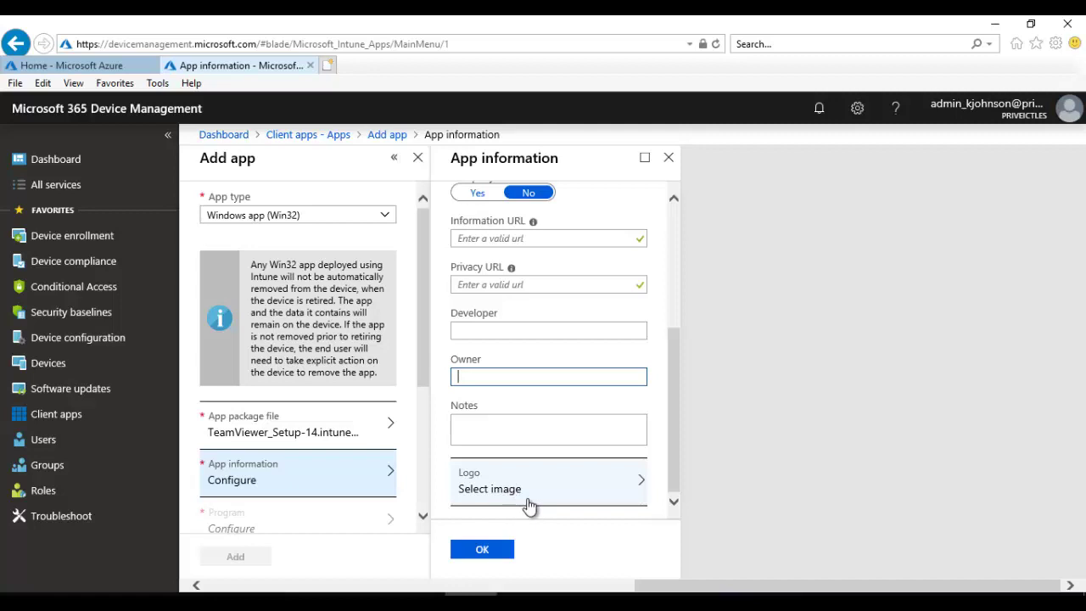
pyautogui.click(477, 549)
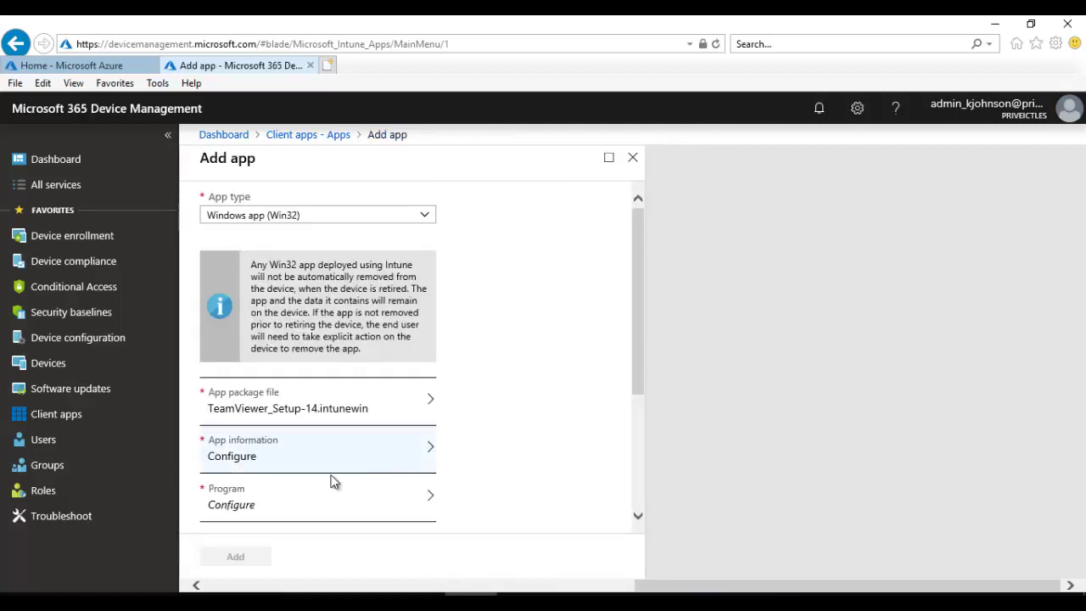
# Step: Copy the usage string "TeamViewer_Setup-14.exe" /S from Universal Silent Switch Finder and use it as the install command in the app's program settings
pyautogui.click(331, 506)
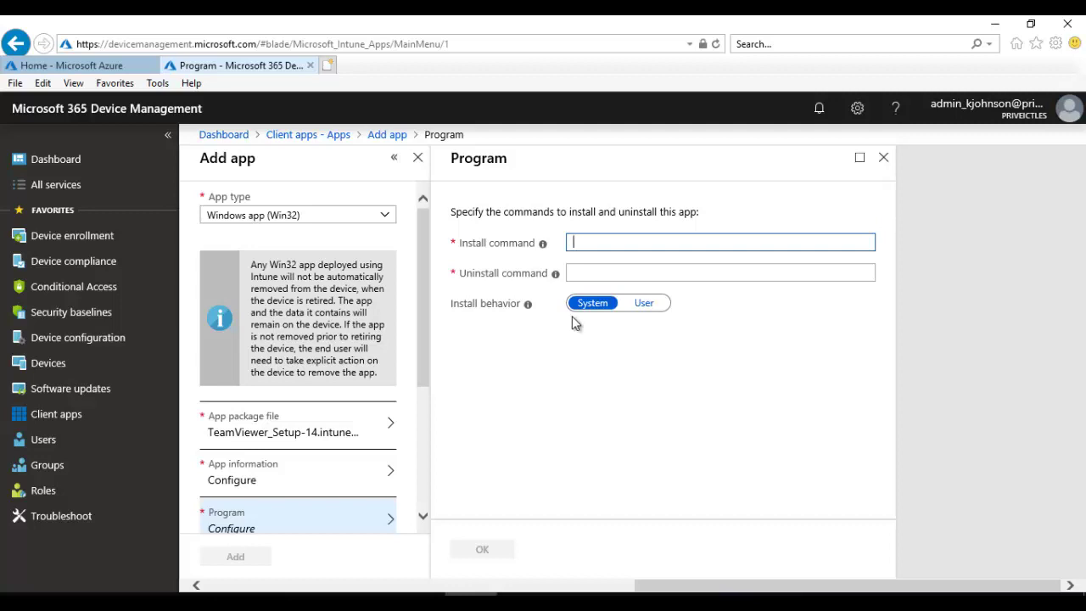
pyautogui.click(743, 593)
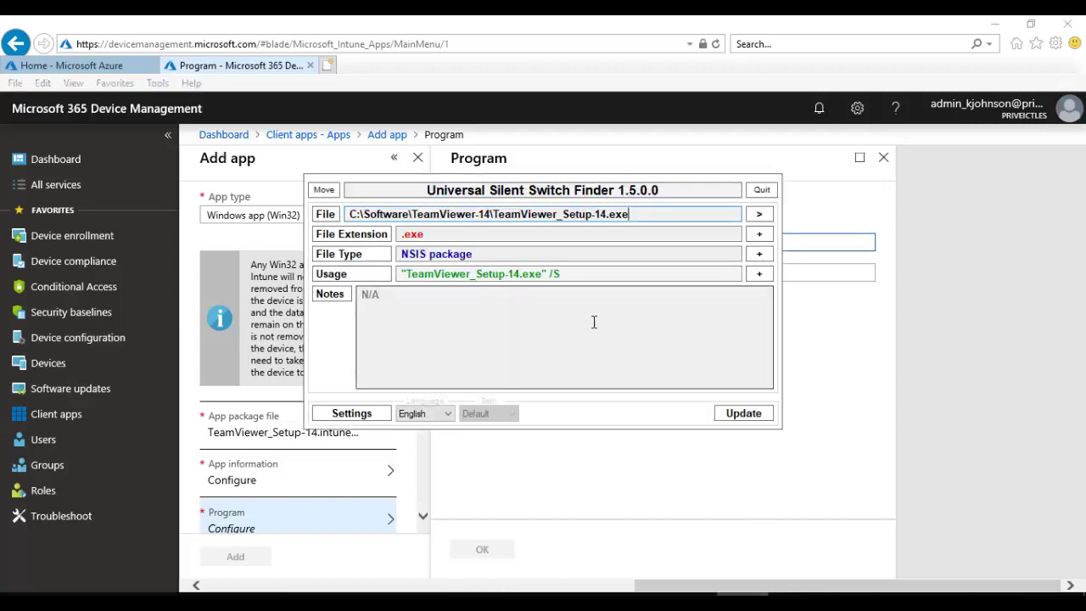
pyautogui.moveTo(563, 273); pyautogui.dragTo(391, 287)
pyautogui.hotkey('ctrl', 'c')
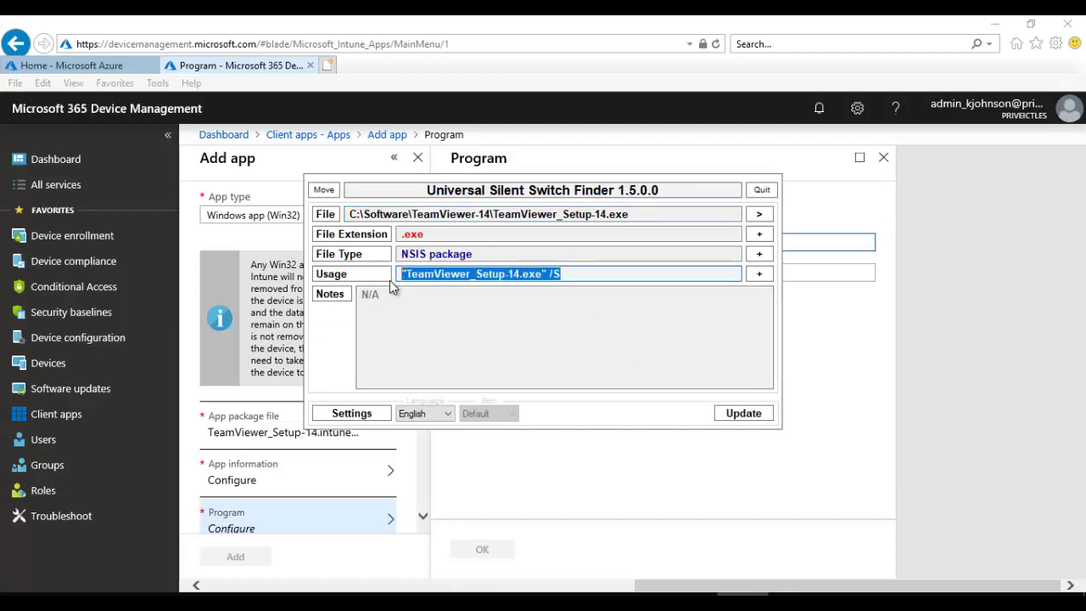
pyautogui.click(826, 246)
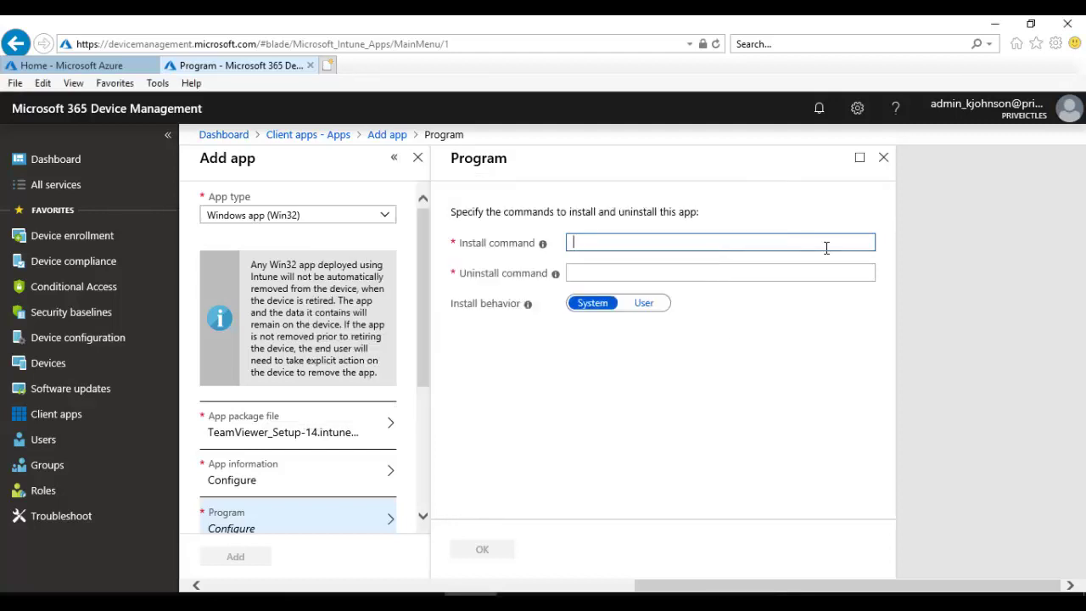
pyautogui.hotkey('ctrl', 'v')
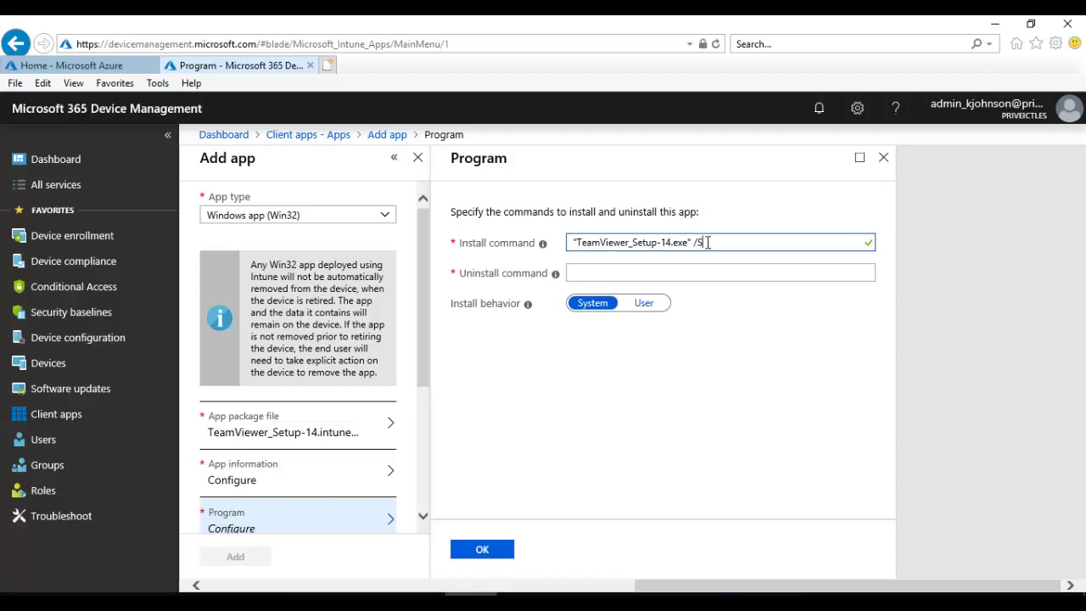
# Step: Set the uninstall command to the same "TeamViewer_Setup-14.exe" /S string and confirm the program settings
pyautogui.click(639, 270)
pyautogui.hotkey('ctrl', 'v')
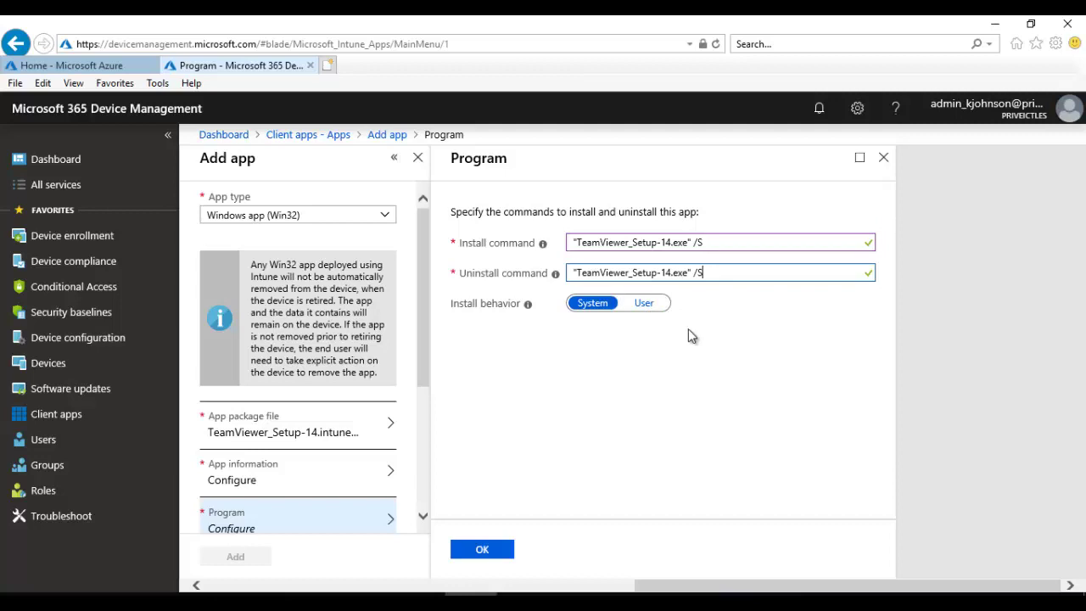
pyautogui.click(479, 549)
# Step: Configure the app requirements with 32-bit and 64-bit architectures and Windows 10 1703 as the minimum operating system
pyautogui.moveTo(640, 371); pyautogui.dragTo(635, 445)
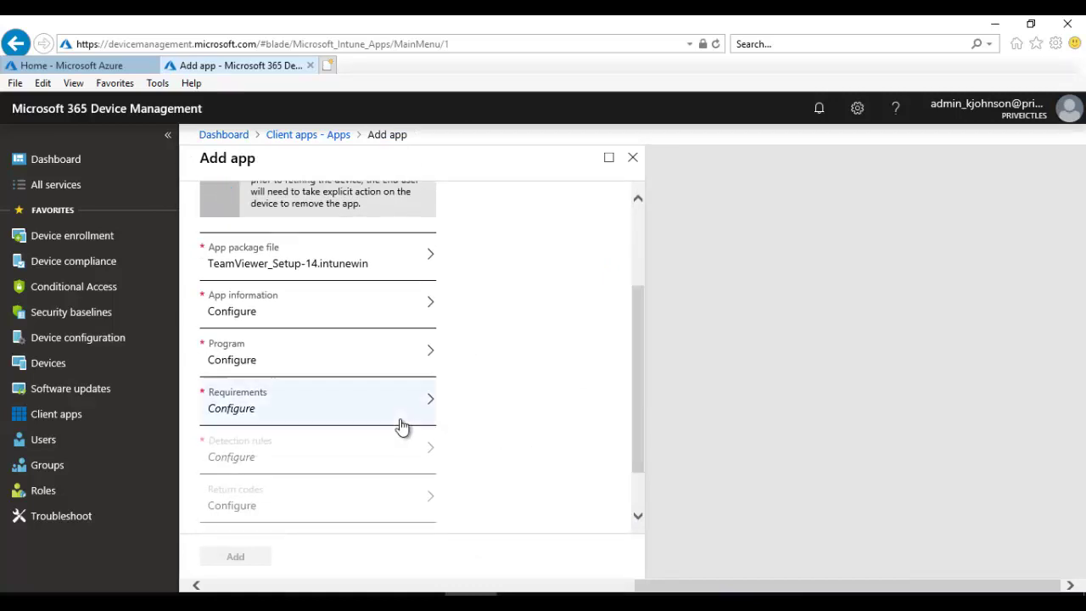
pyautogui.click(318, 407)
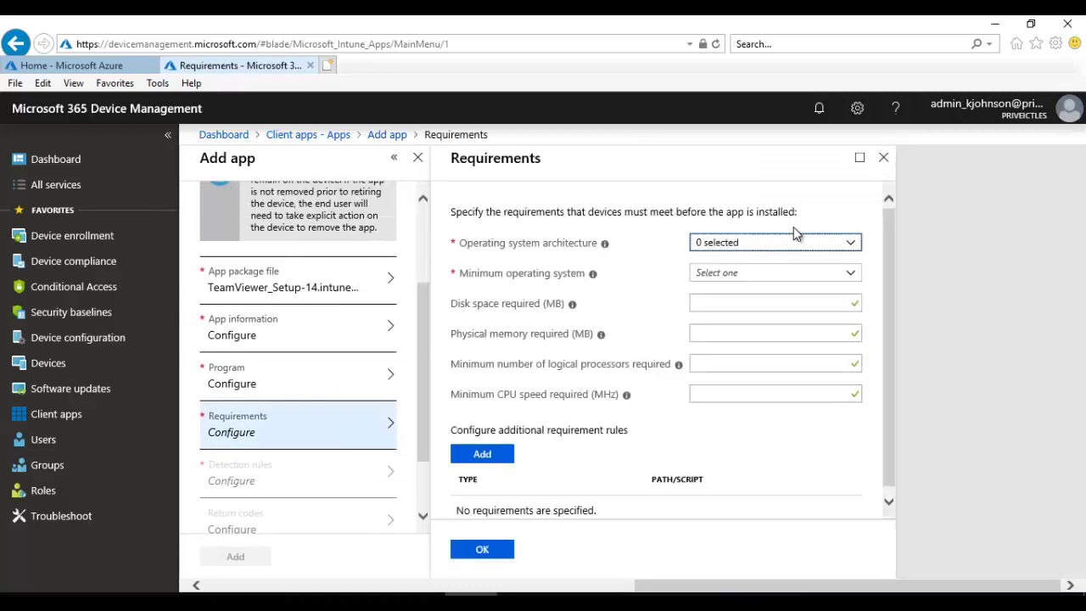
pyautogui.click(781, 244)
pyautogui.click(703, 264)
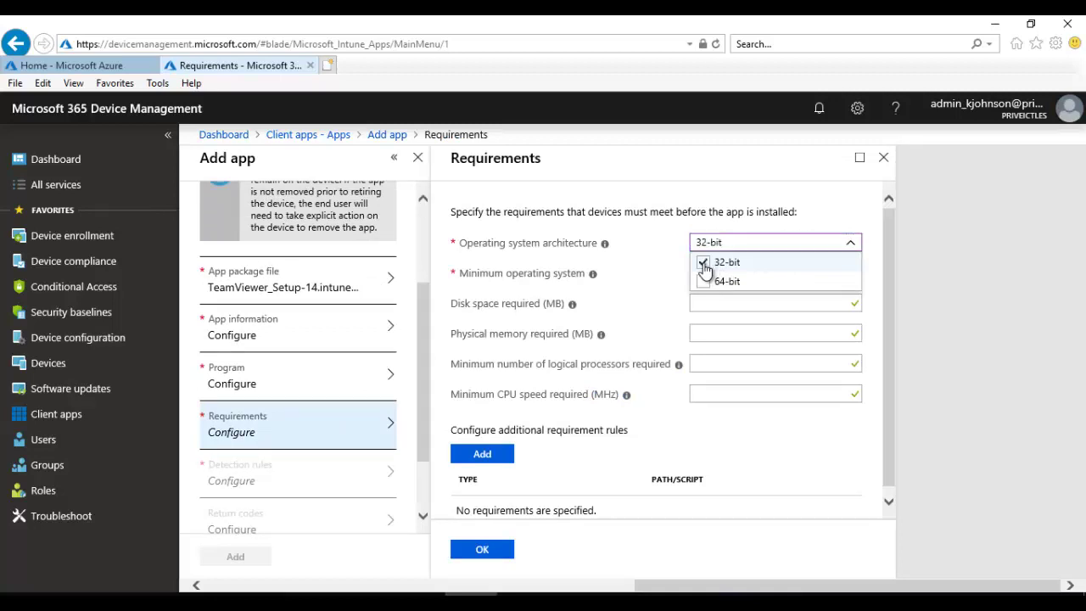
pyautogui.click(705, 282)
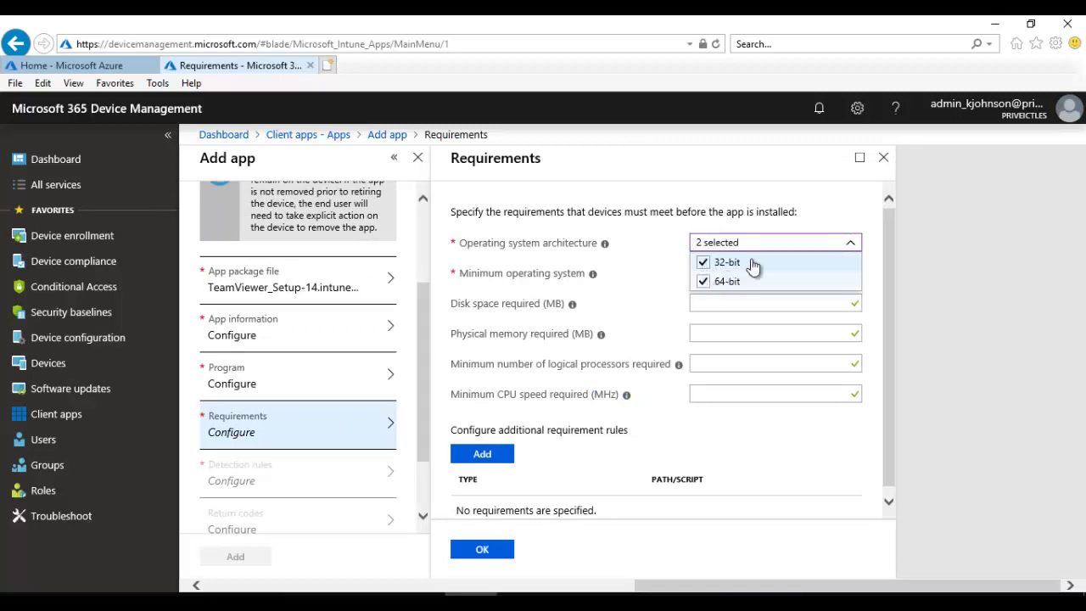
pyautogui.click(789, 211)
pyautogui.click(773, 277)
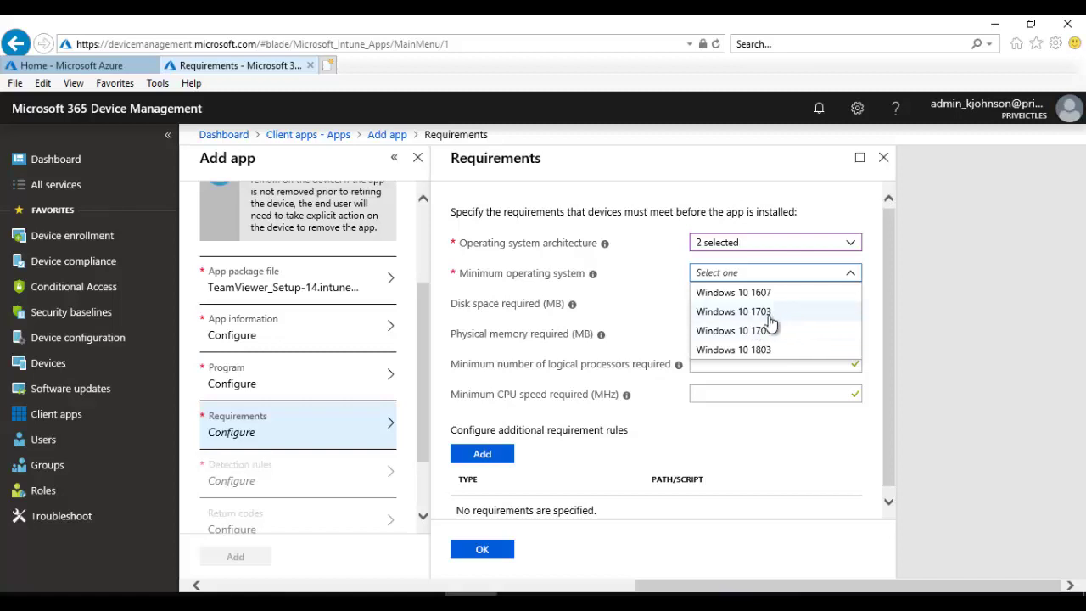
pyautogui.click(752, 314)
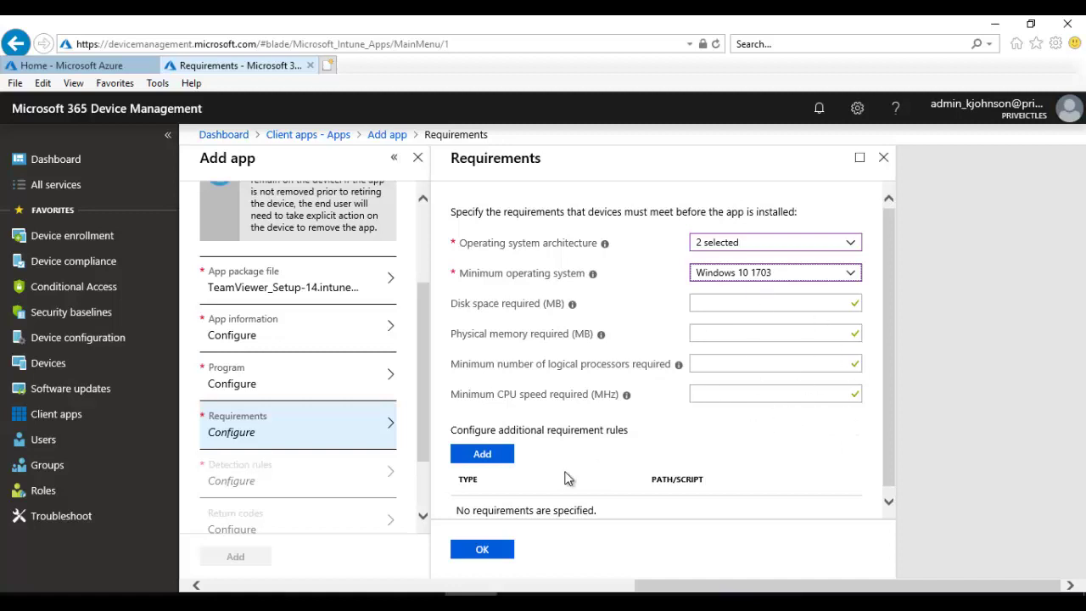
pyautogui.click(480, 550)
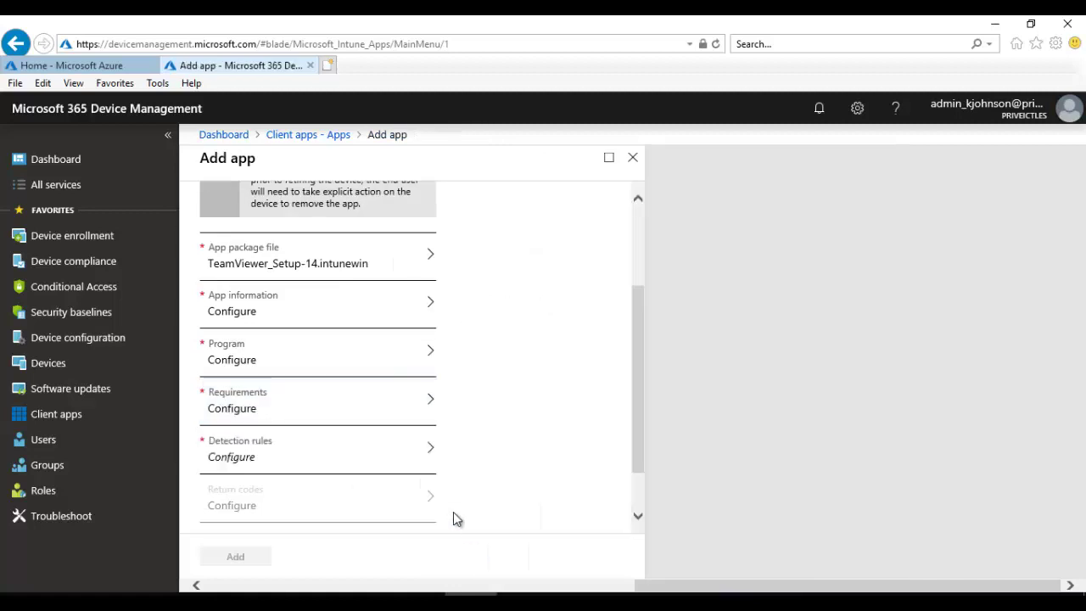
# Step: Set the rules format of the app's detection rules to Manually configure detection rules
pyautogui.click(365, 450)
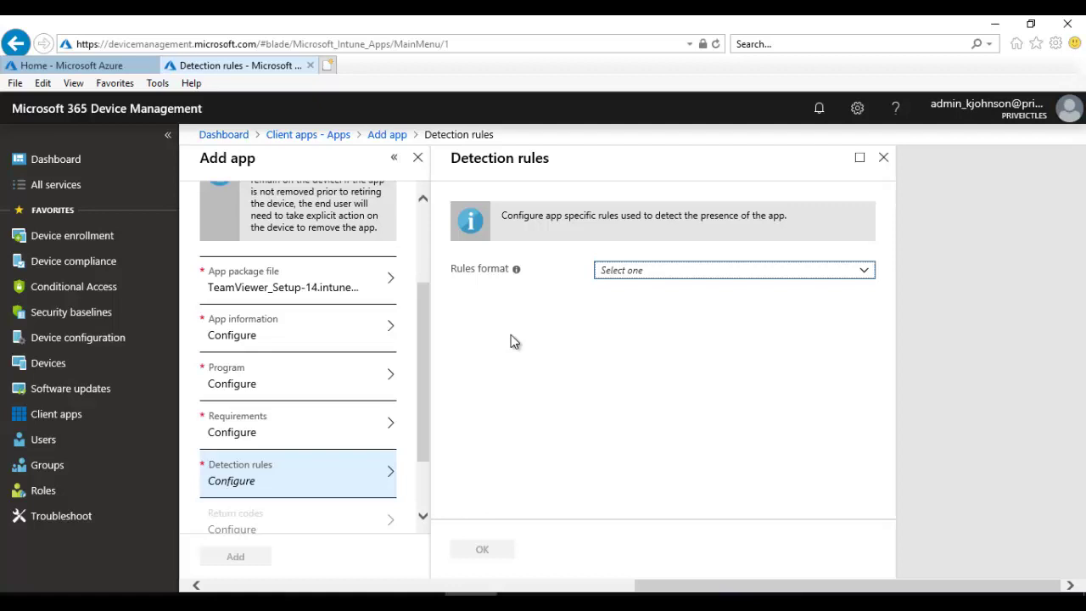
pyautogui.click(708, 271)
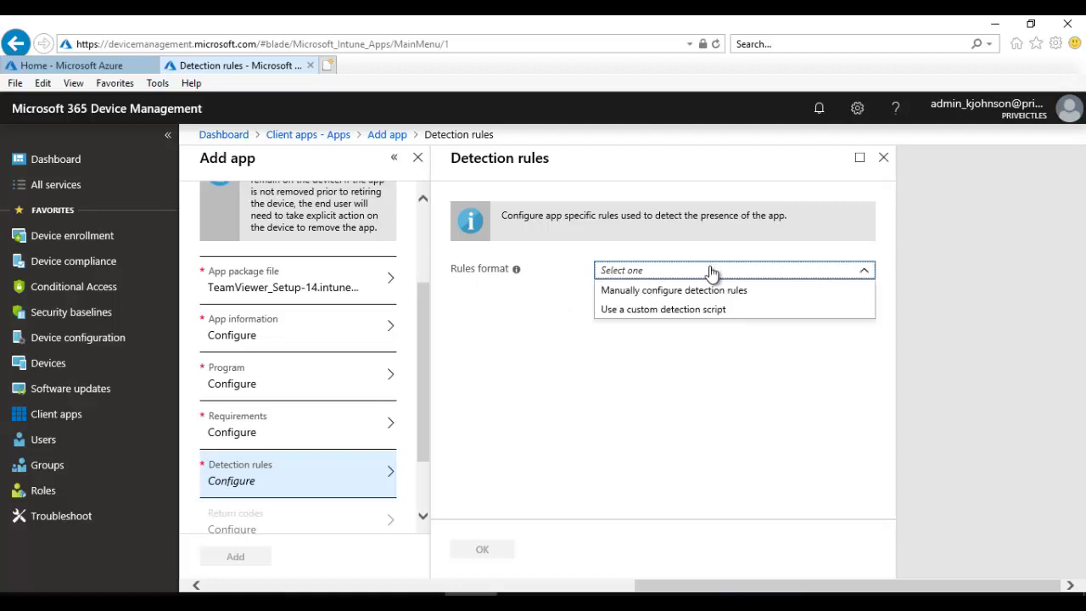
pyautogui.click(666, 292)
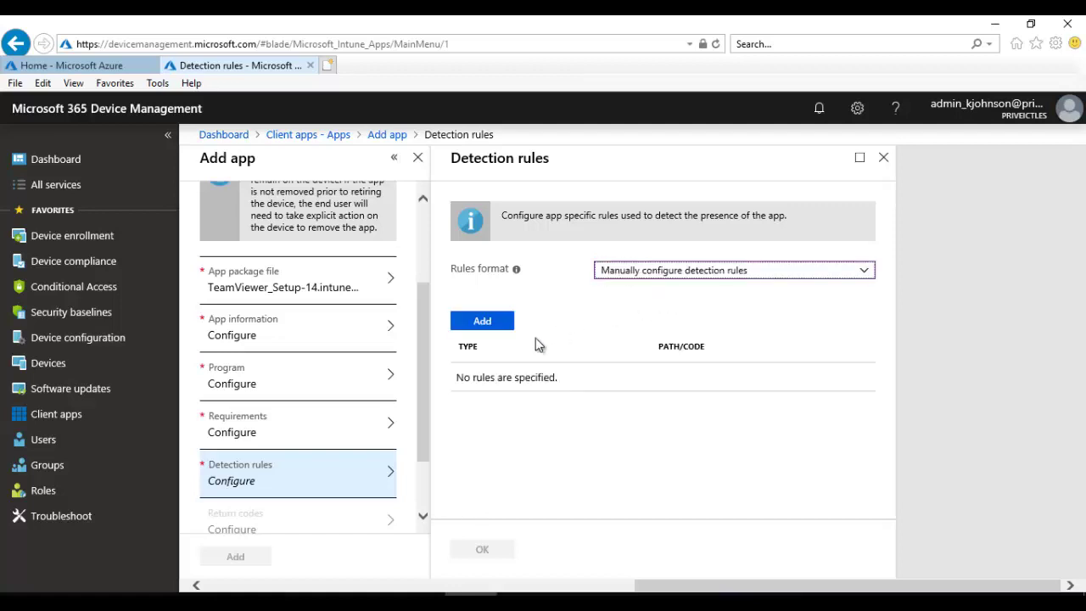
# Step: Add a detection rule of type File and set its path to C:\Program Files (x86)\TeamViewer, copied from the Notepad note
pyautogui.click(497, 325)
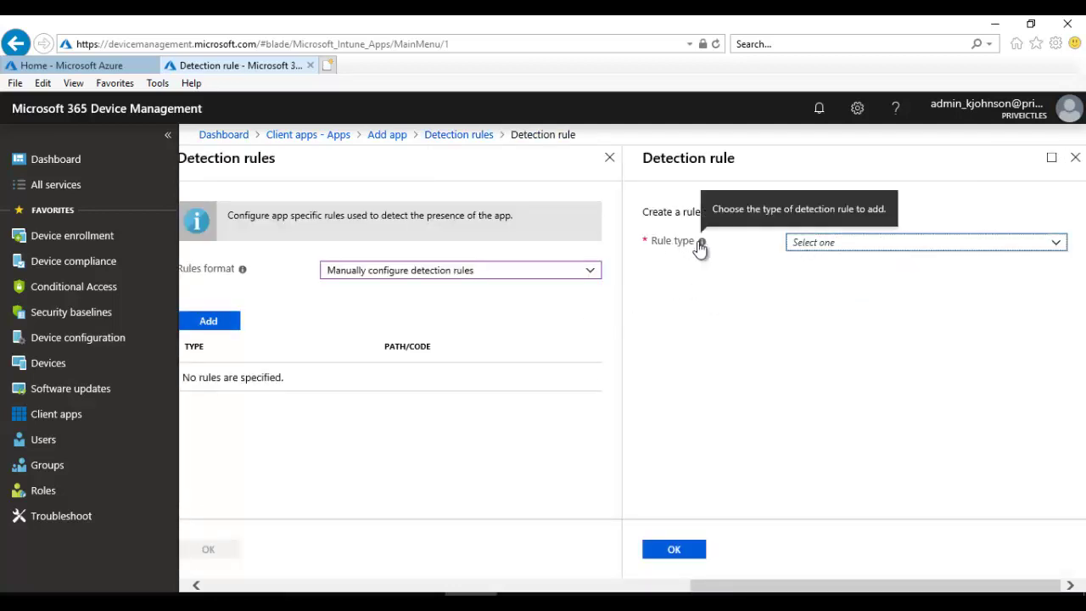
pyautogui.click(817, 245)
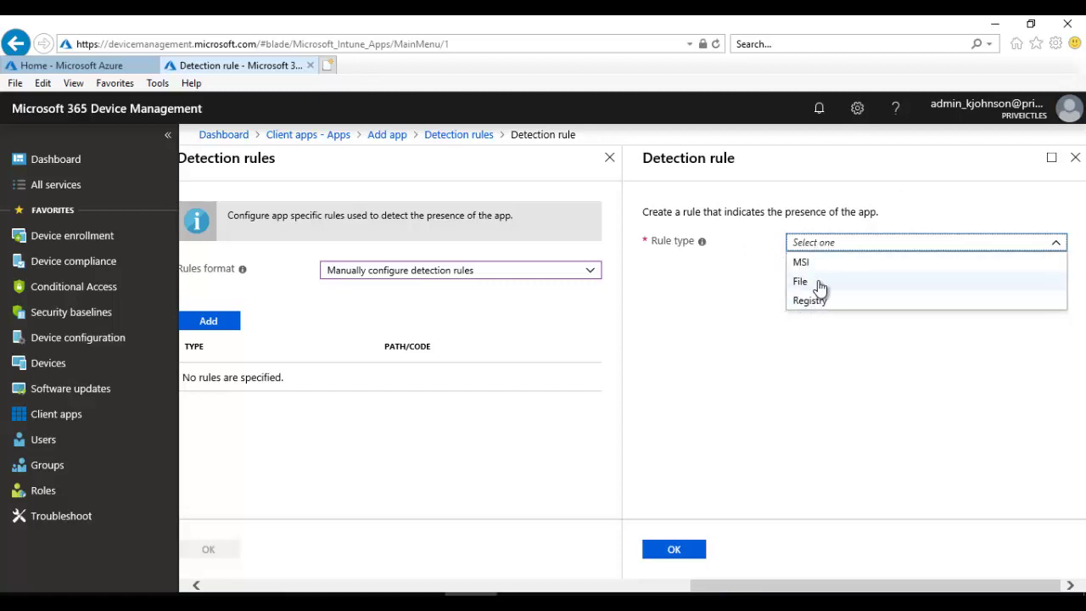
pyautogui.click(813, 280)
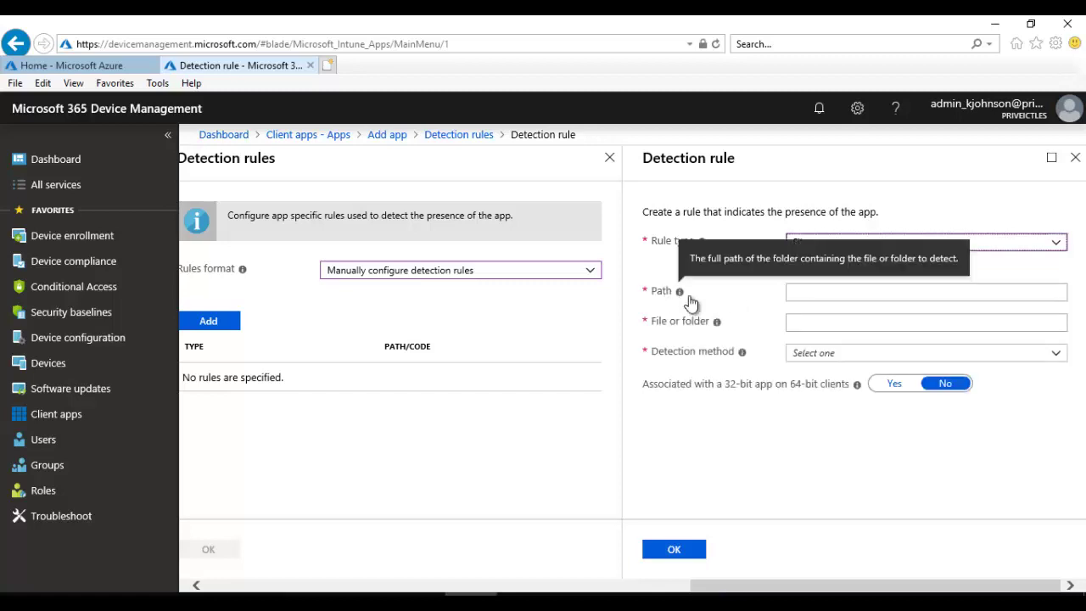
pyautogui.moveTo(680, 300)
pyautogui.click(692, 594)
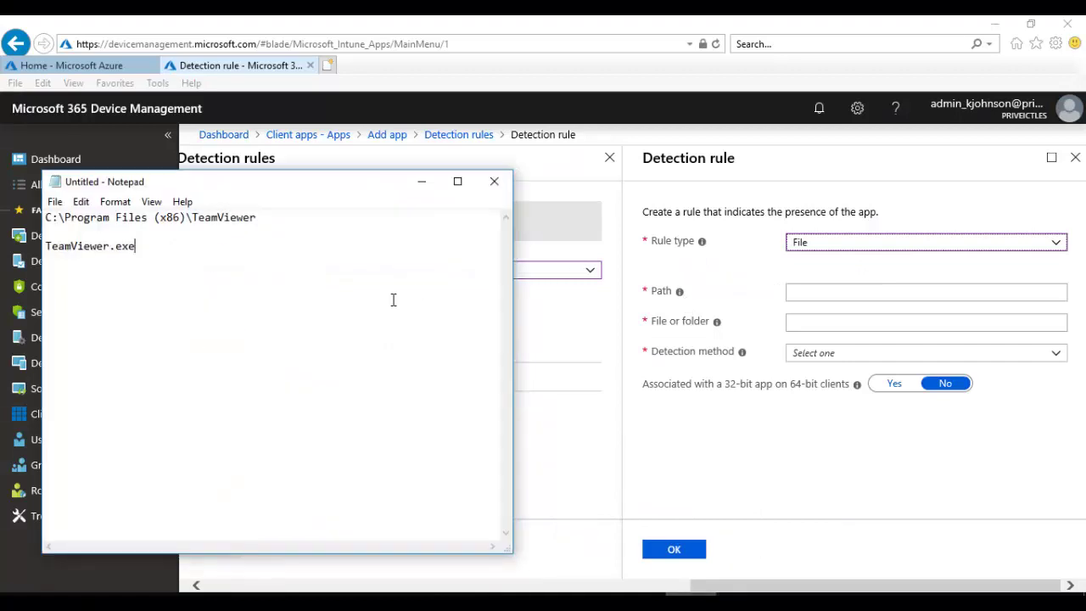
pyautogui.moveTo(258, 218); pyautogui.dragTo(46, 218)
pyautogui.hotkey('ctrl', 'c')
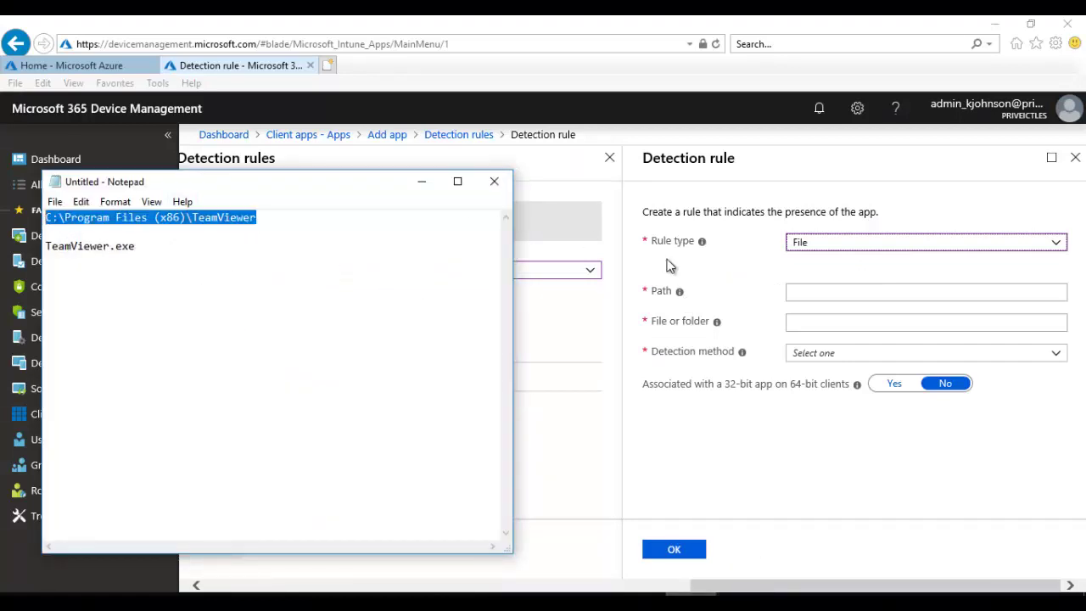
pyautogui.click(822, 308)
pyautogui.click(822, 294)
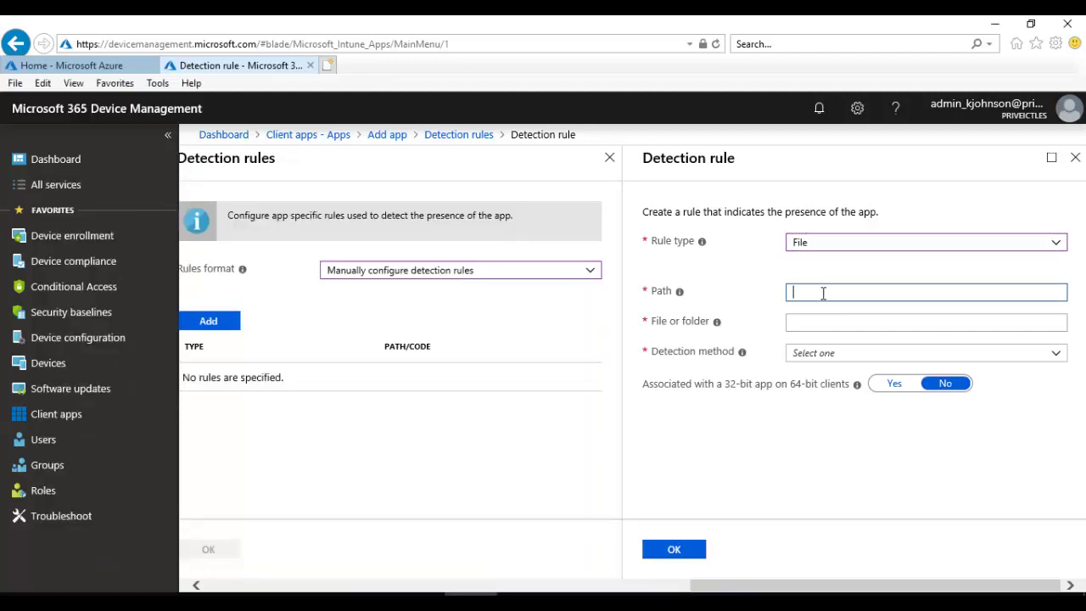
pyautogui.hotkey('ctrl', 'v')
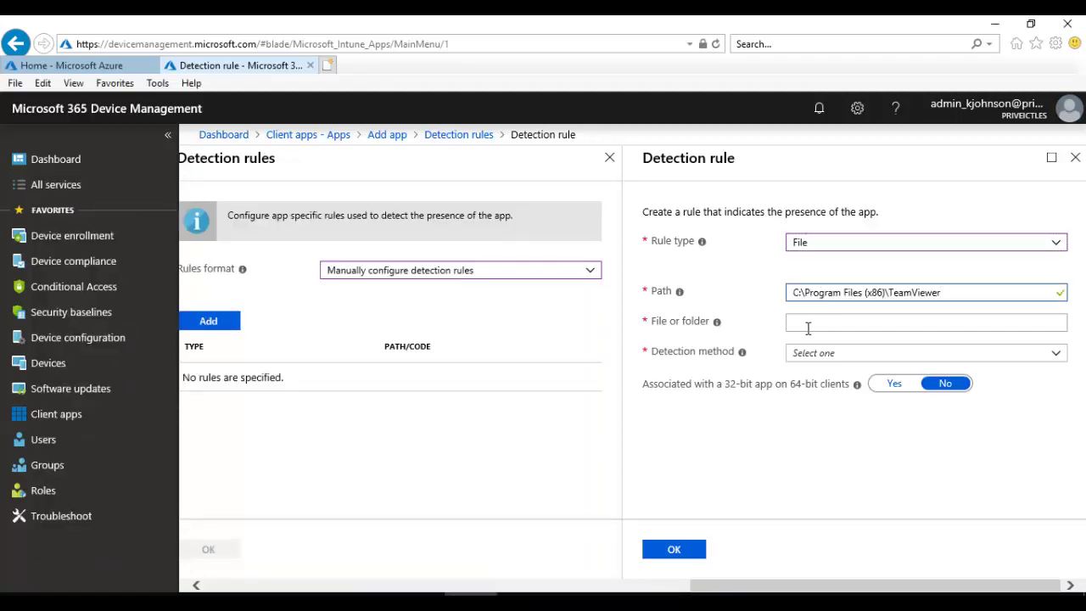
# Step: Set the rule's file or folder to TeamViewer.exe, copied from the Notepad note
pyautogui.click(807, 328)
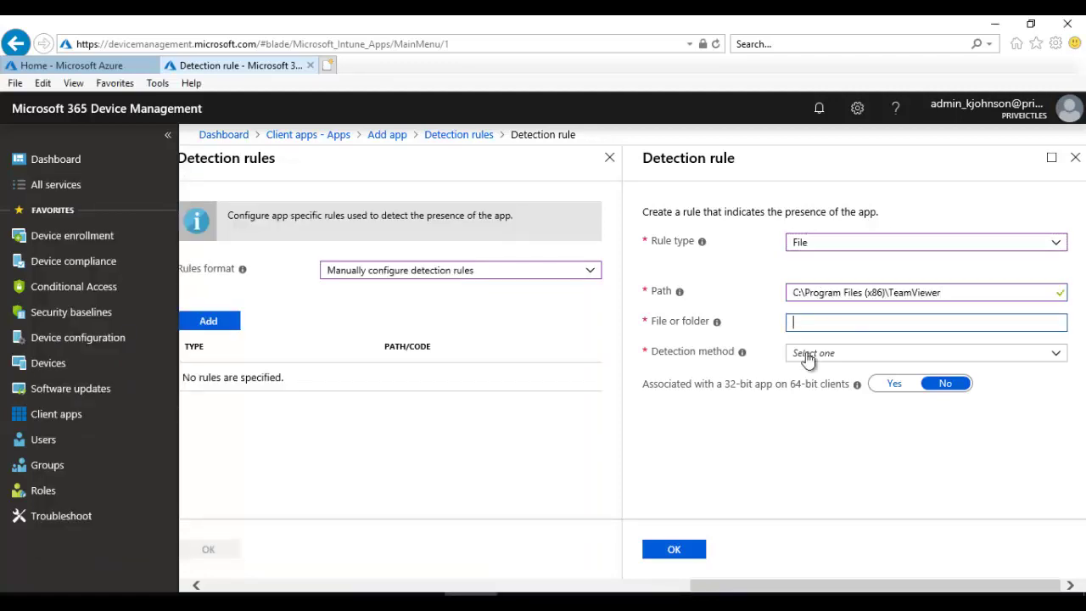
pyautogui.hotkey('alt', 'Tab')
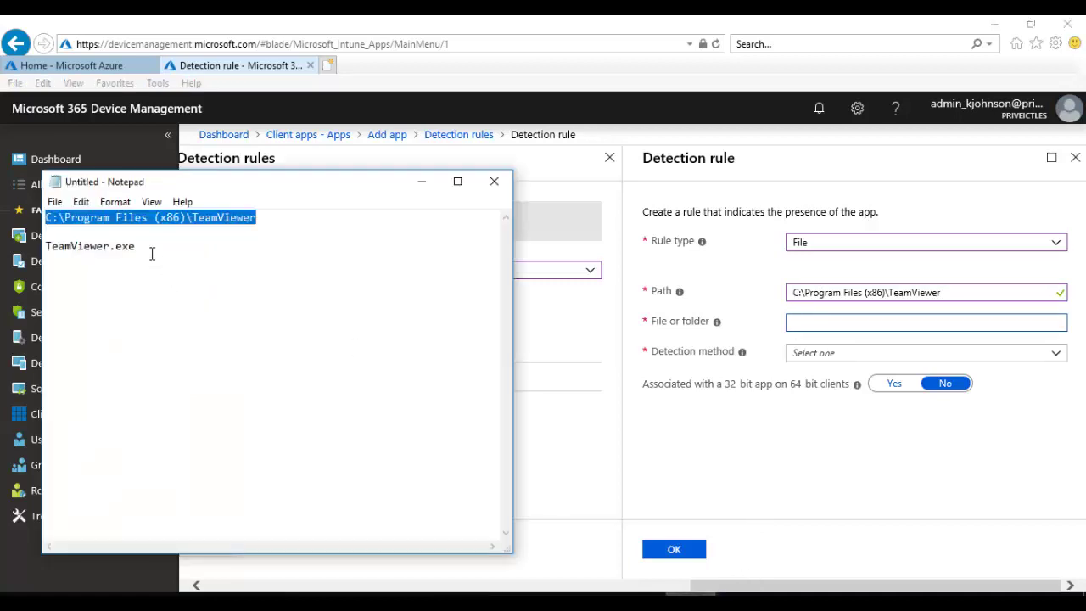
pyautogui.moveTo(140, 247); pyautogui.dragTo(43, 246)
pyautogui.hotkey('ctrl', 'c')
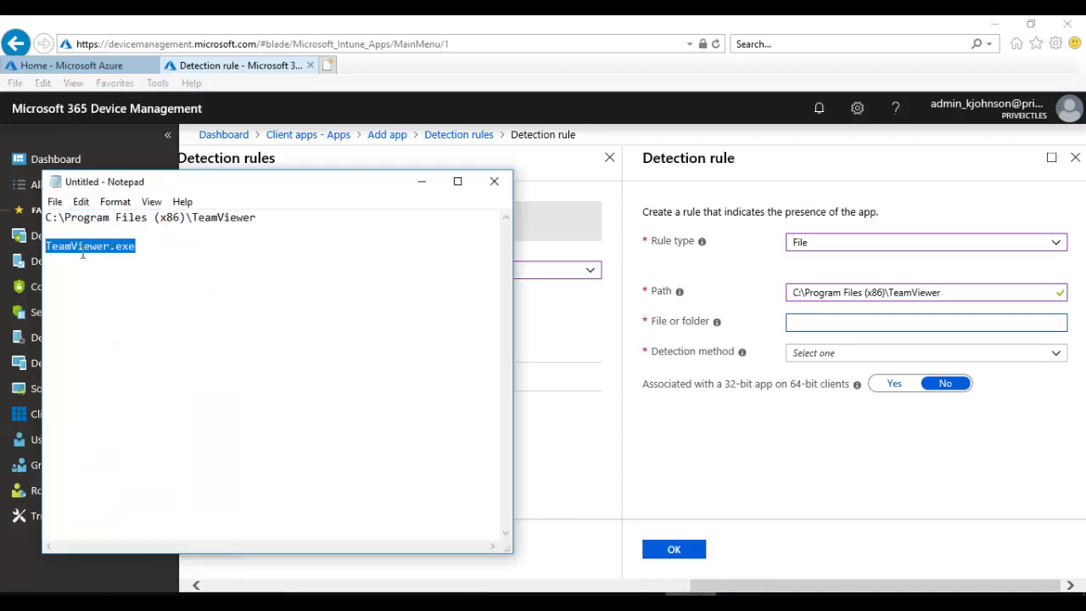
pyautogui.click(798, 325)
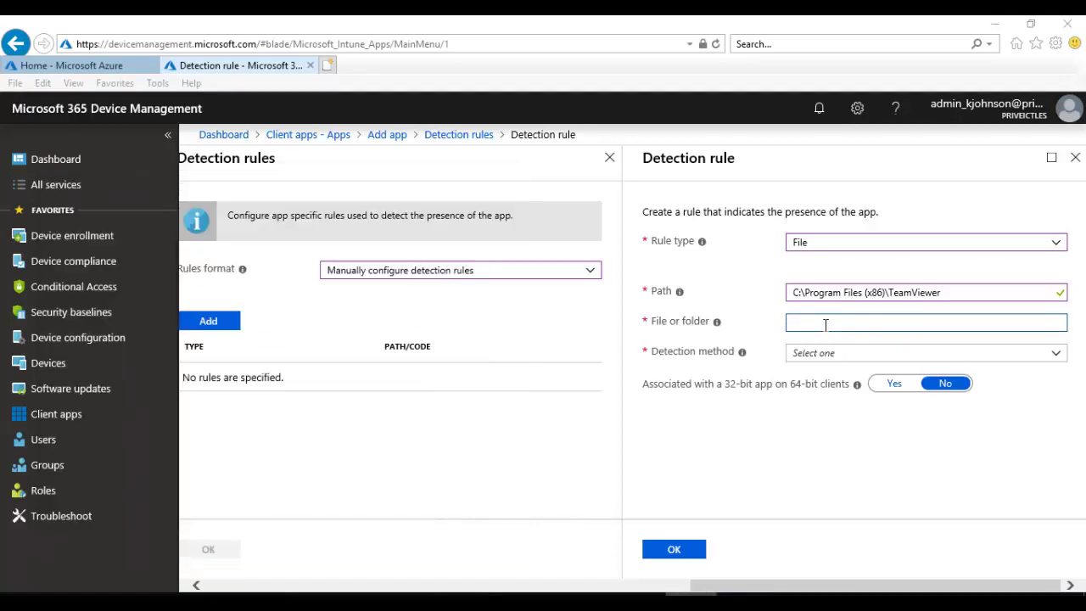
pyautogui.hotkey('ctrl', 'v')
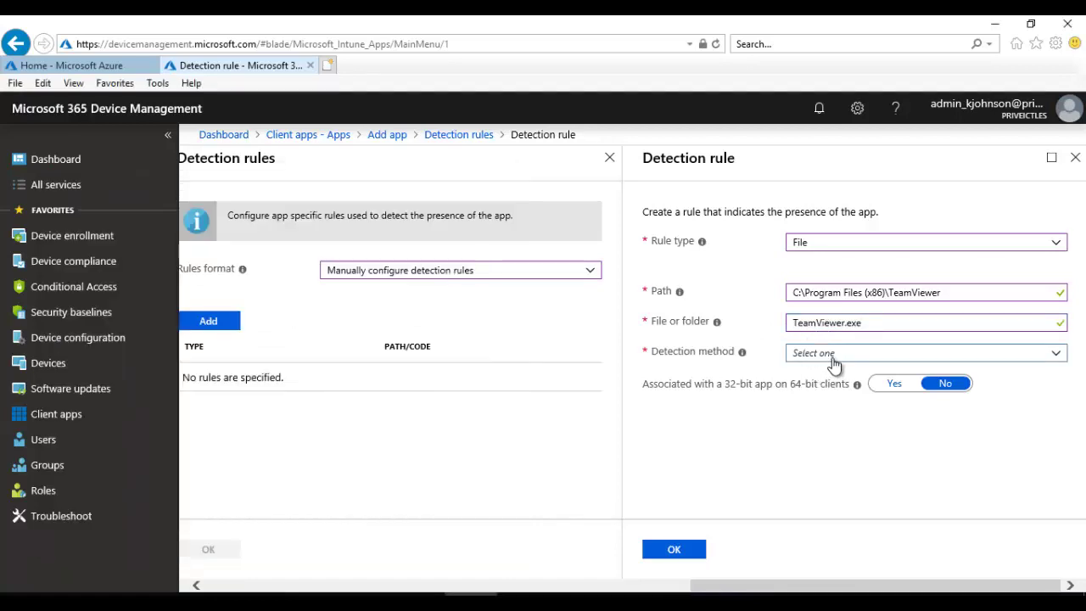
# Step: Set the detection method to File or folder exists, and confirm both the rule and the app's detection rules
pyautogui.click(832, 356)
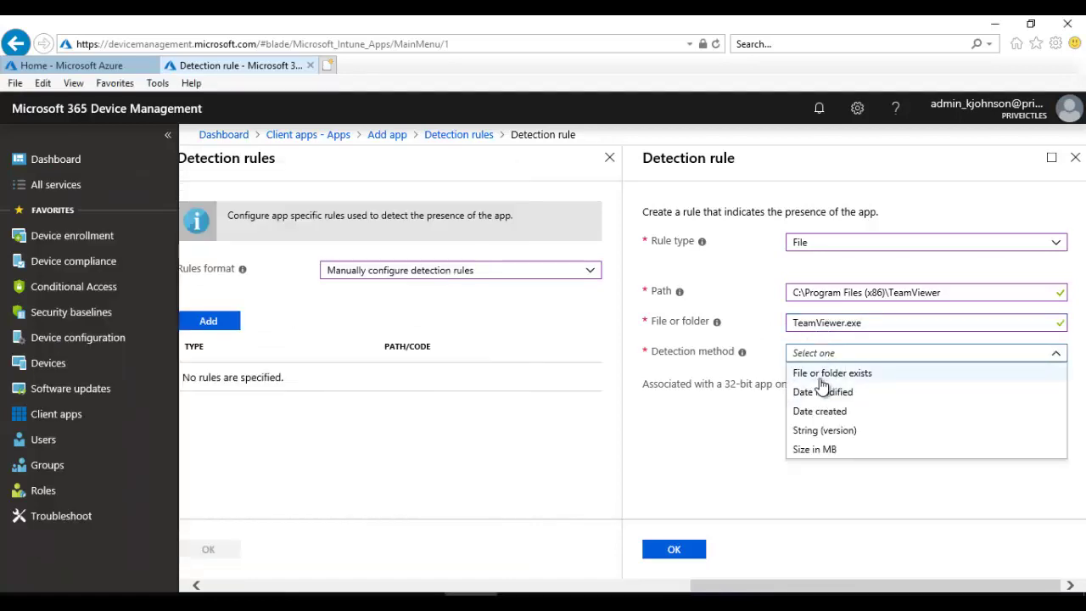
pyautogui.click(828, 375)
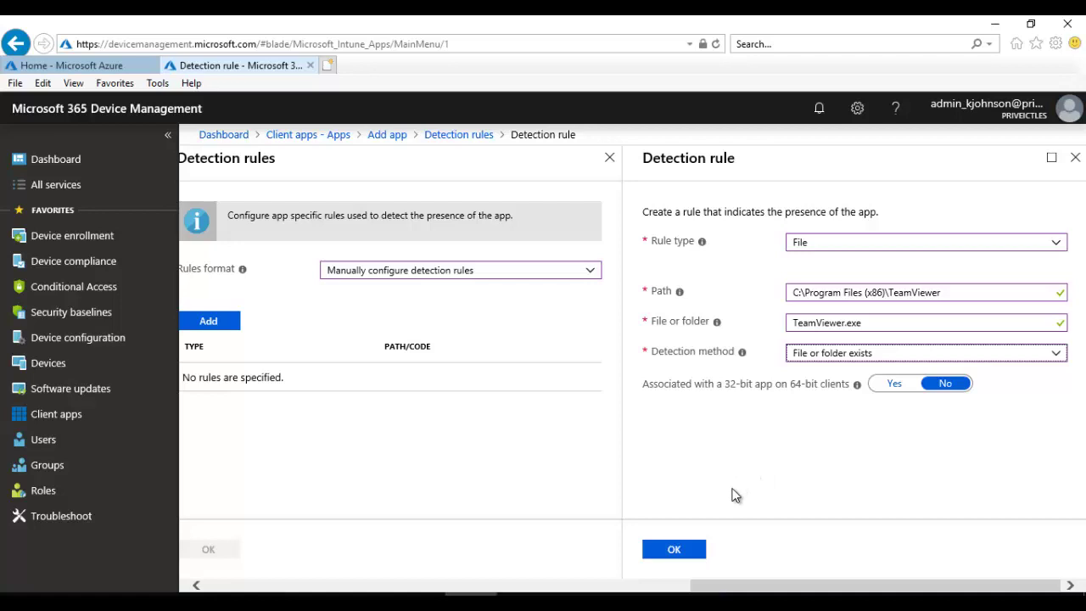
pyautogui.click(676, 550)
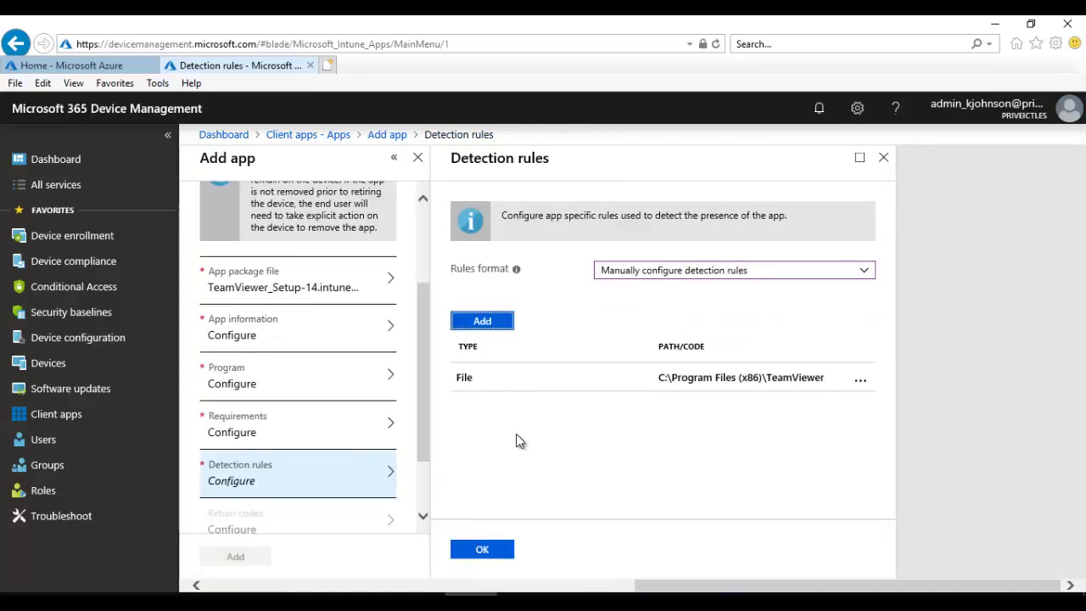
pyautogui.click(484, 549)
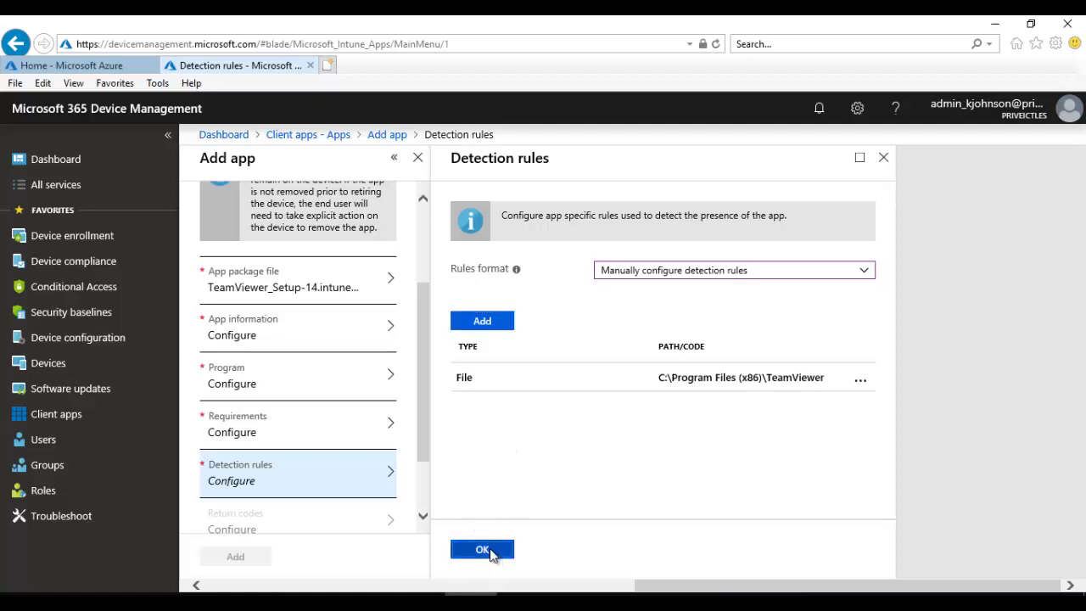
# Step: Accept the default return codes, add the app to Intune, and dismiss the application-created notification
pyautogui.moveTo(635, 417); pyautogui.dragTo(634, 450)
pyautogui.click(376, 449)
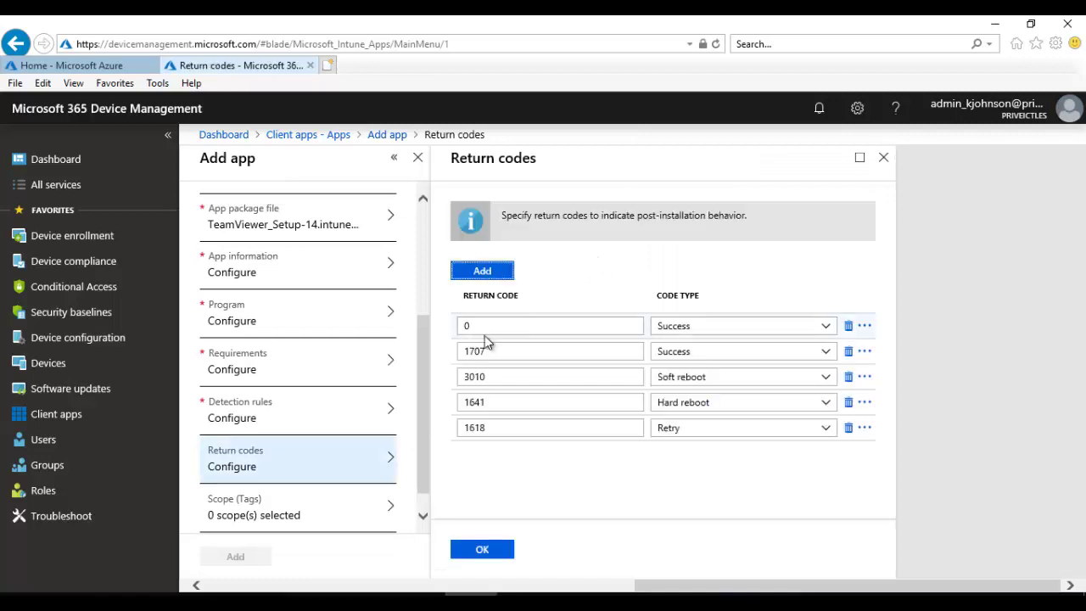
pyautogui.click(492, 325)
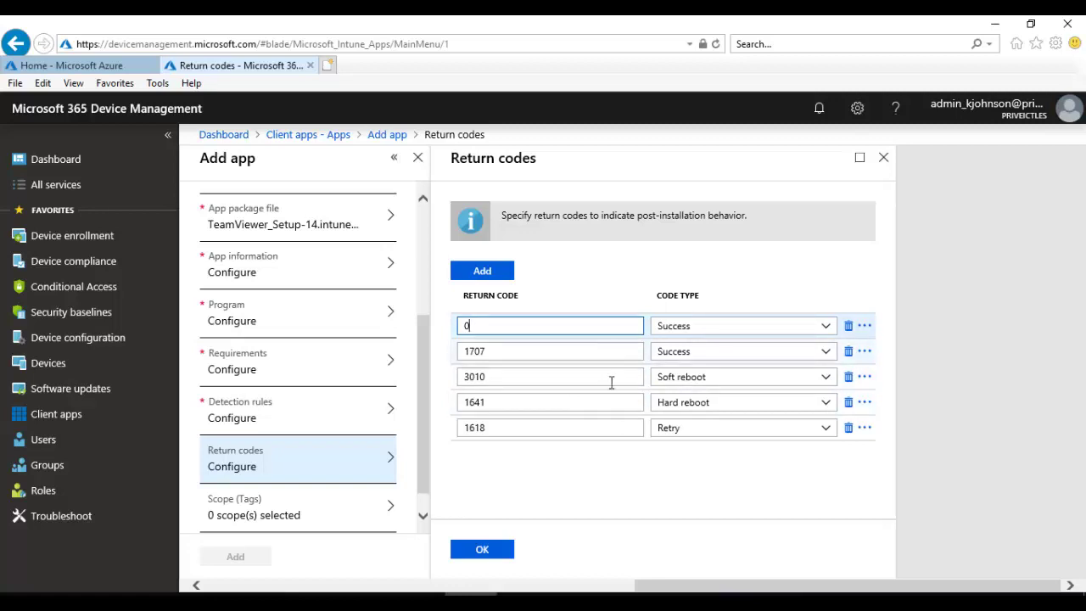
pyautogui.click(495, 550)
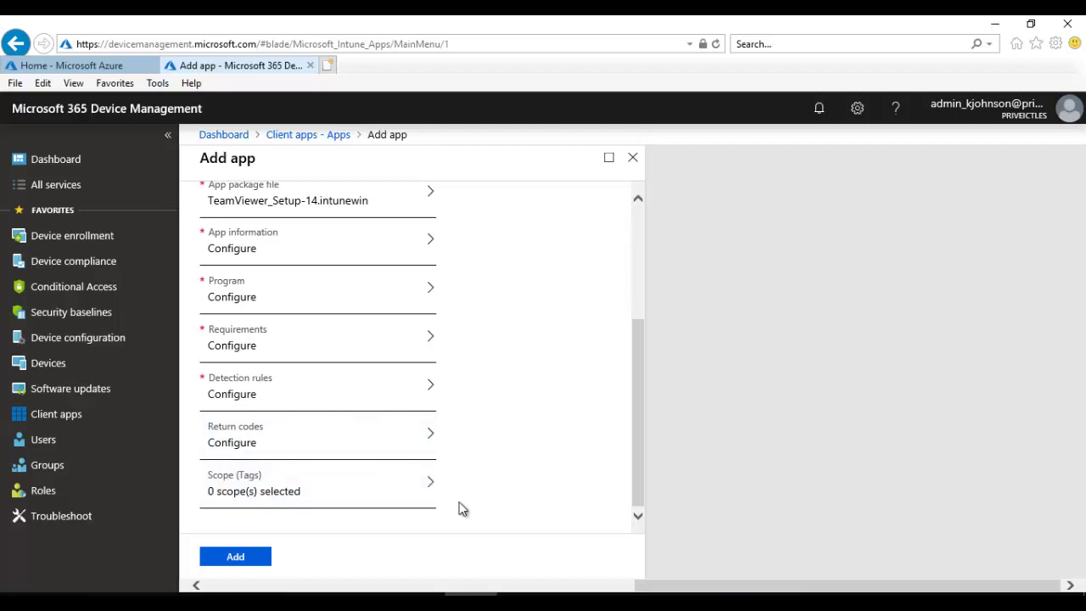
pyautogui.click(238, 556)
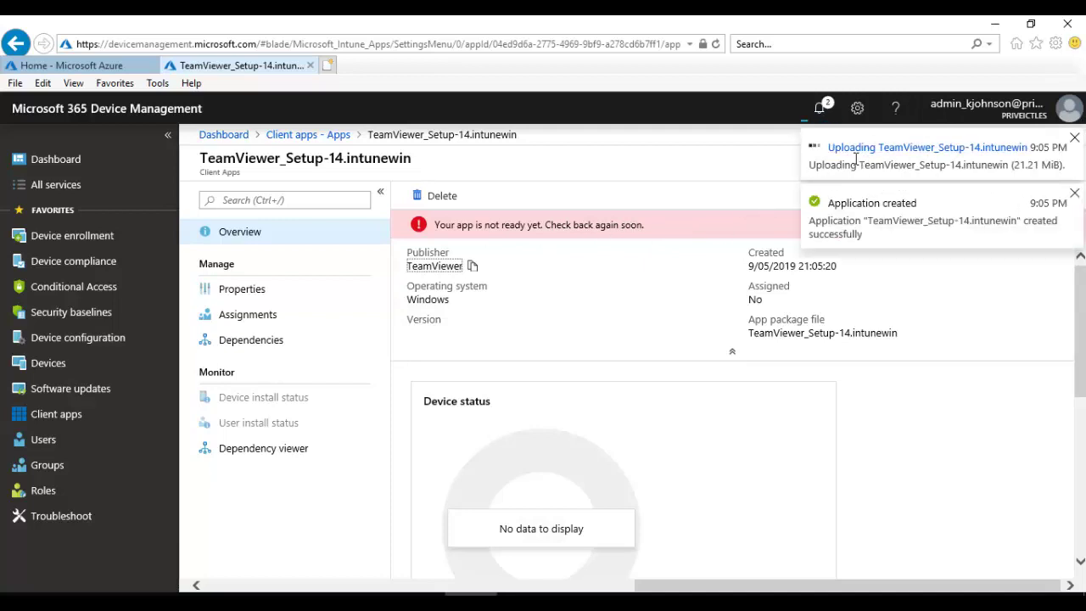
pyautogui.click(1074, 193)
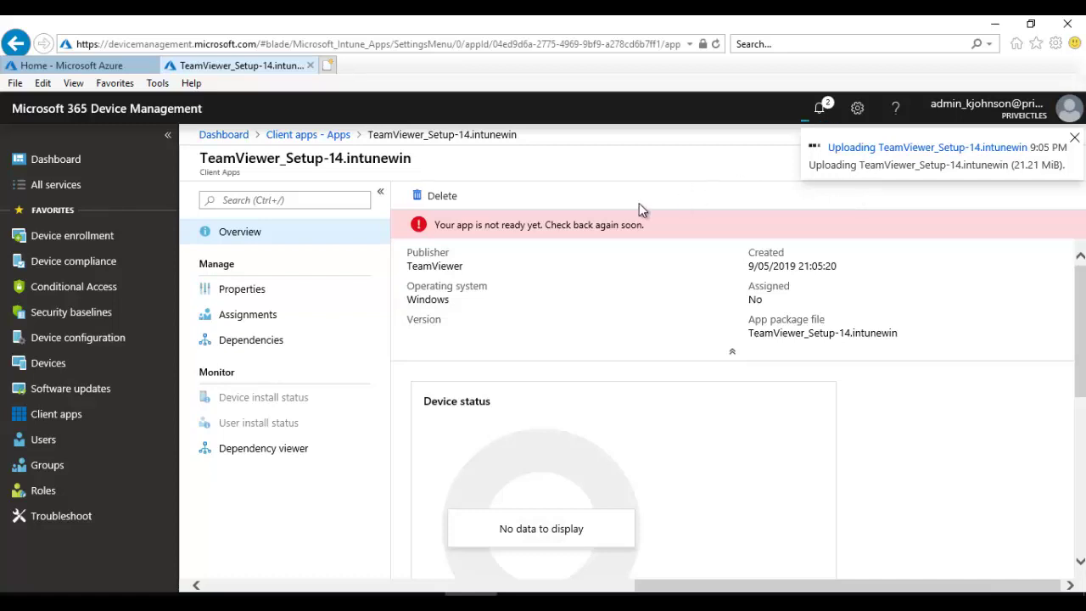
# Step: Switch to the Azure portal and start a new Azure Active Directory group with the group type Security
pyautogui.click(85, 66)
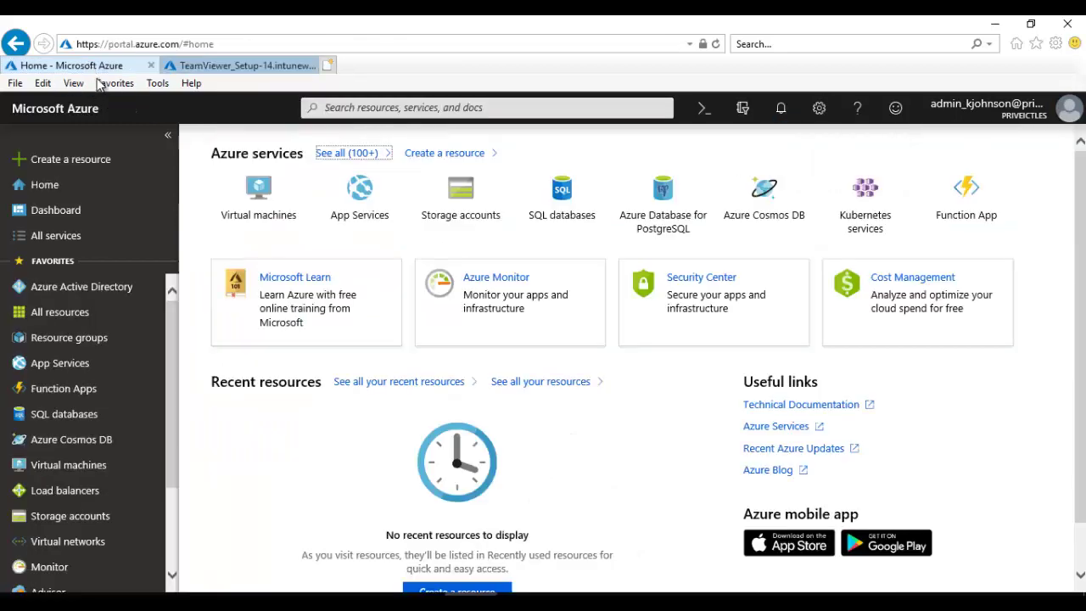
pyautogui.click(119, 294)
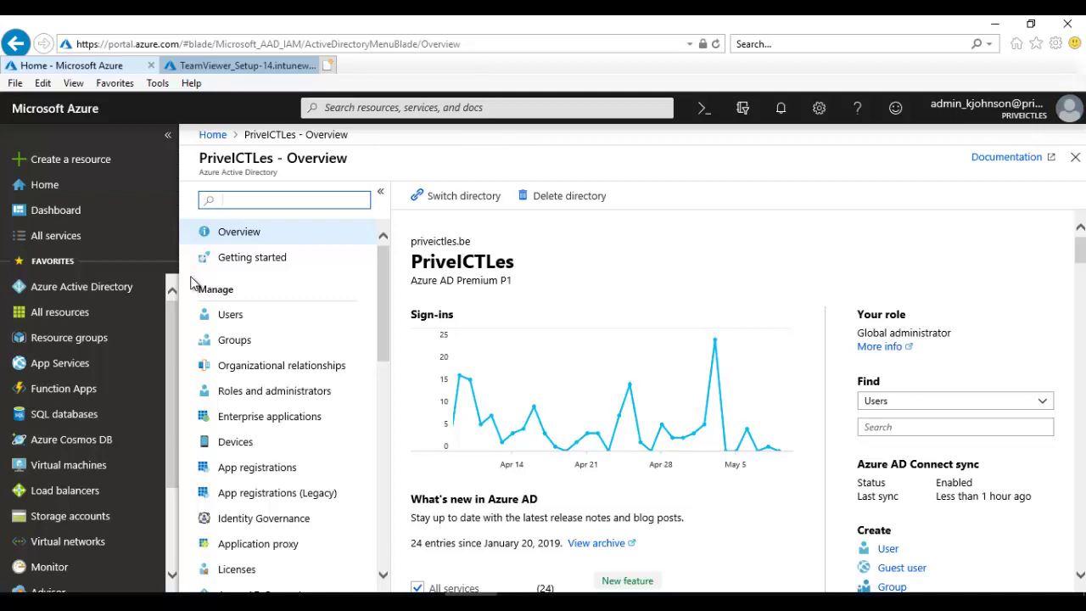
pyautogui.click(245, 343)
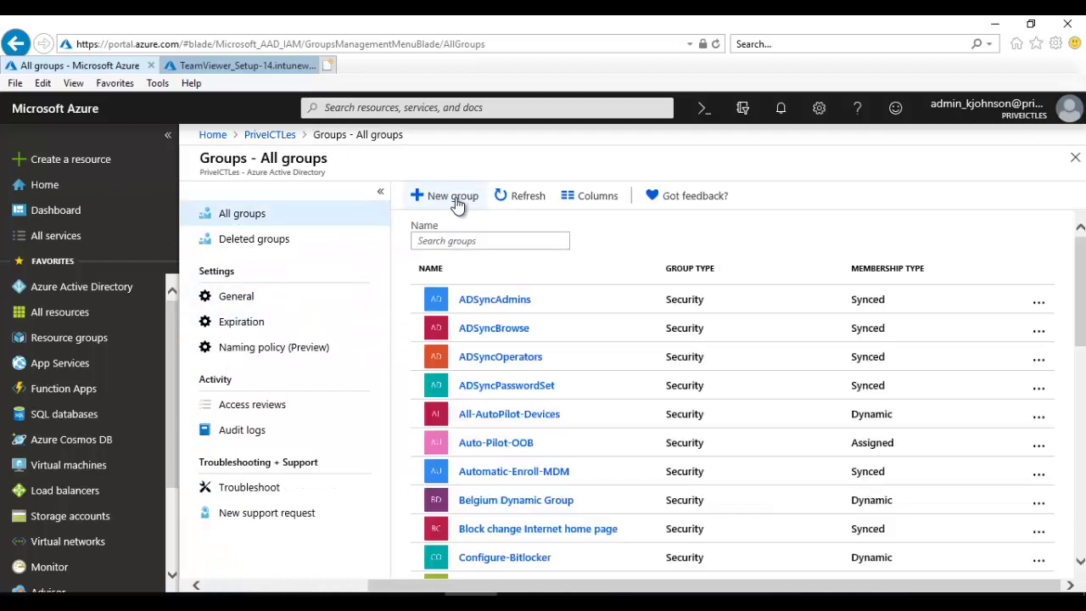
pyautogui.click(456, 199)
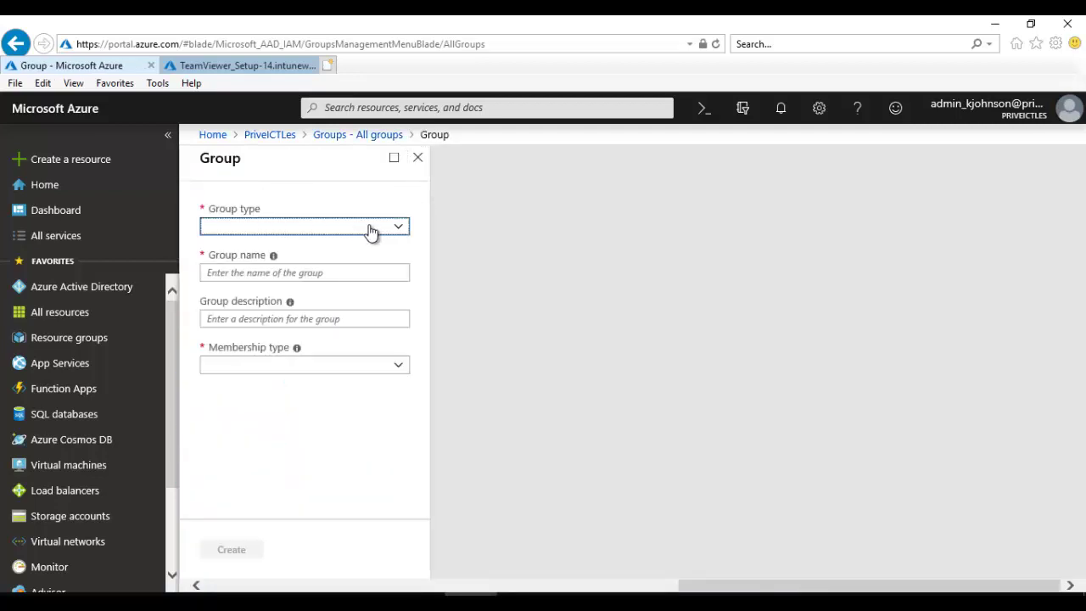
pyautogui.click(368, 230)
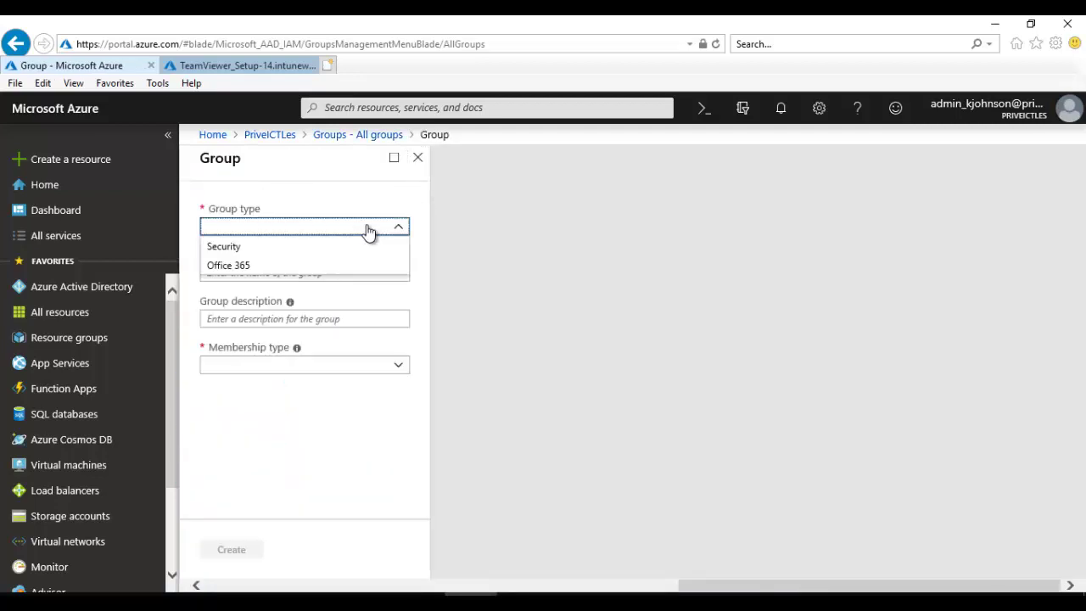
pyautogui.click(238, 249)
# Step: Enter Win32-Software-TV14 as both the name and the description of the new group
pyautogui.click(263, 271)
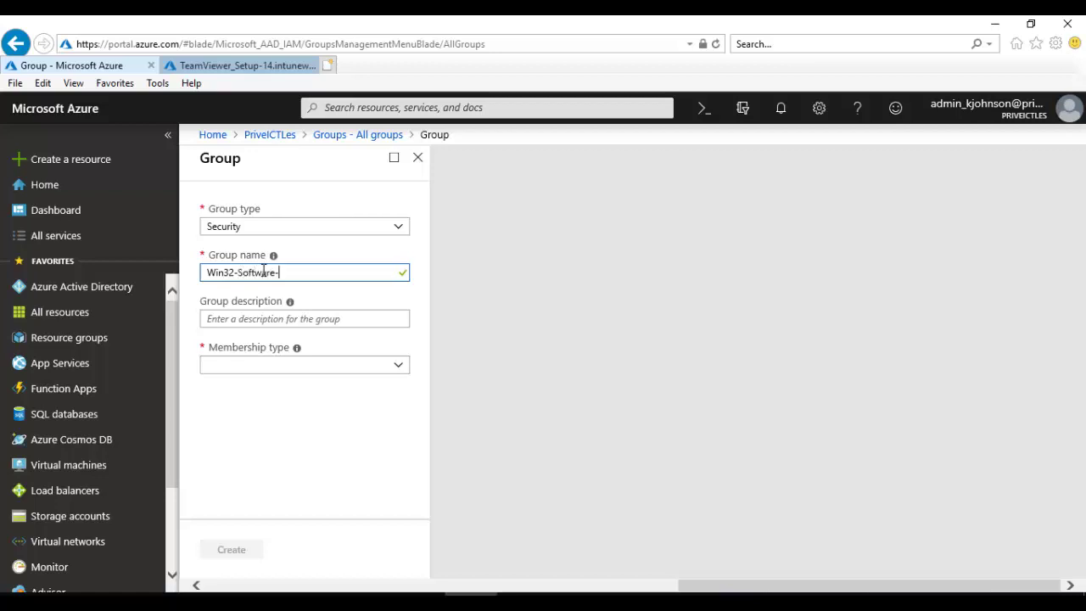
pyautogui.write('Tea')
pyautogui.press('Tab')
pyautogui.moveTo(314, 277); pyautogui.dragTo(194, 287)
pyautogui.hotkey('ctrl', 'c')
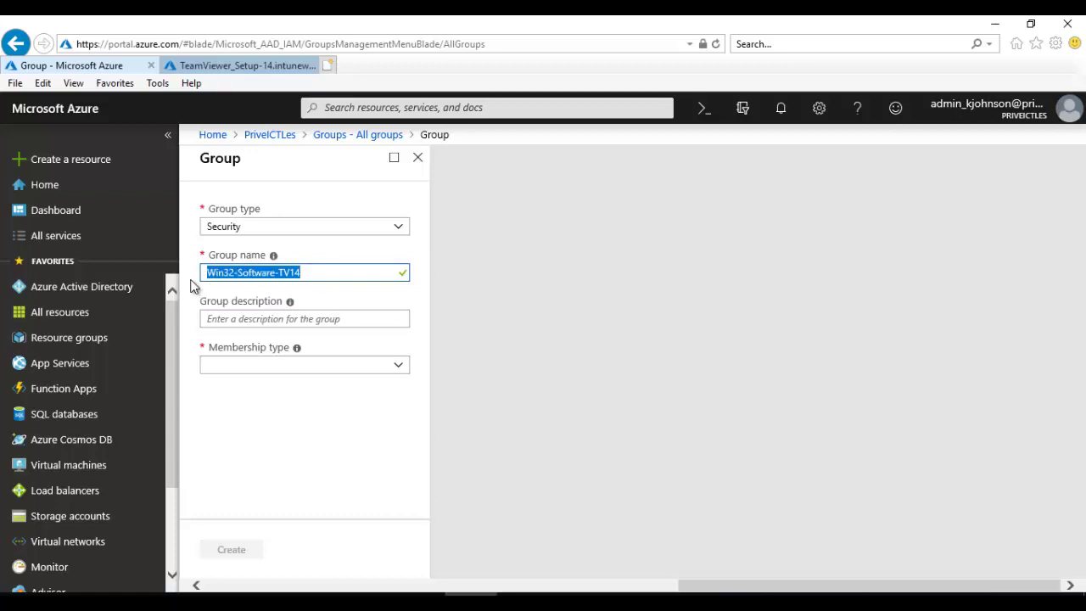
pyautogui.click(279, 315)
pyautogui.hotkey('ctrl', 'v')
# Step: Set the group's membership type to Assigned and open its member selection
pyautogui.click(396, 369)
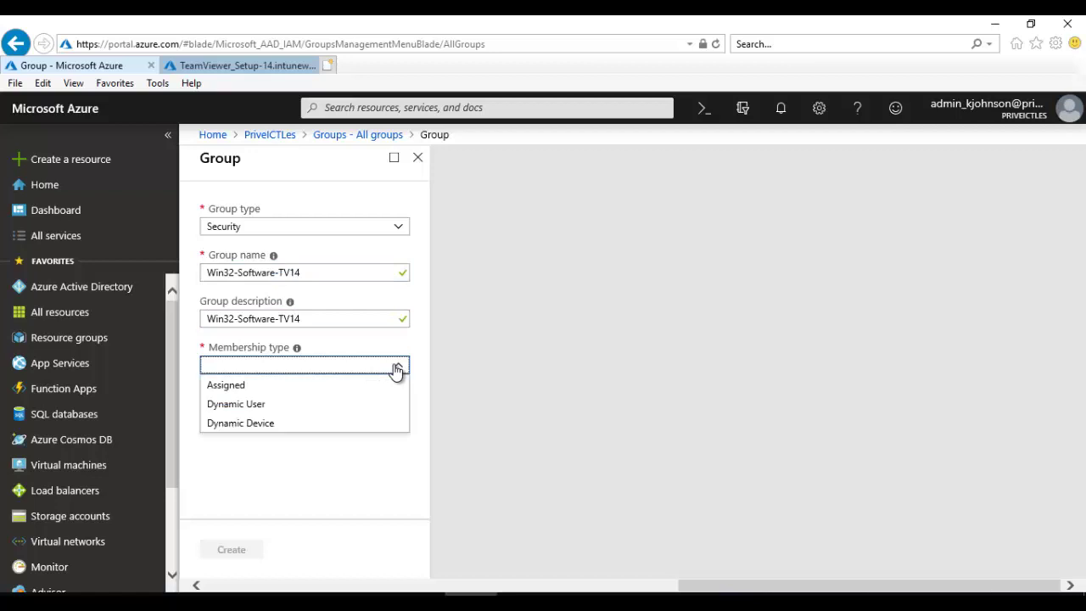
pyautogui.click(262, 385)
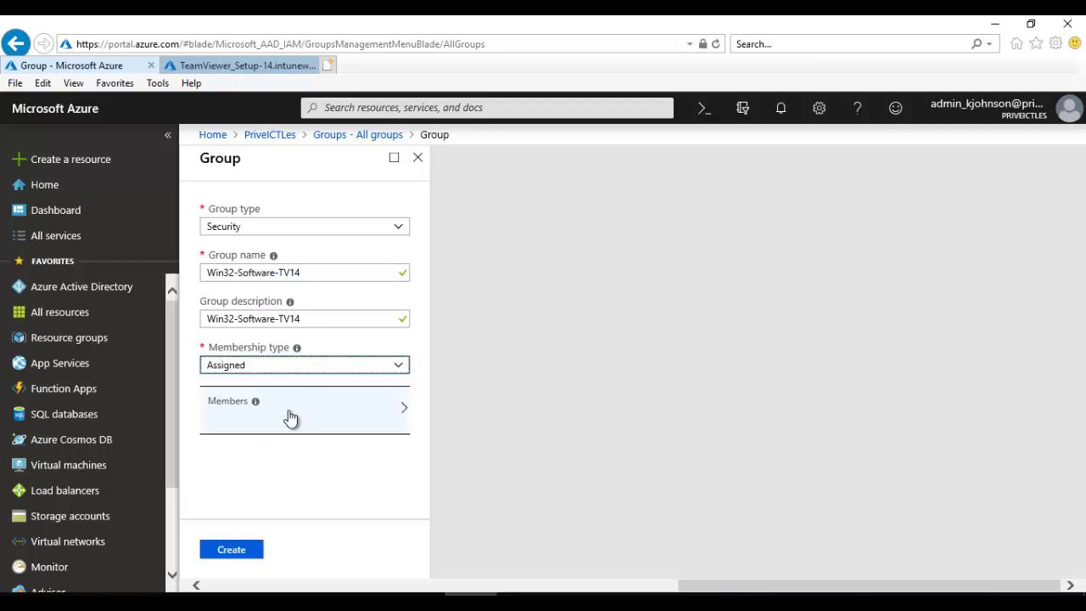
pyautogui.click(289, 416)
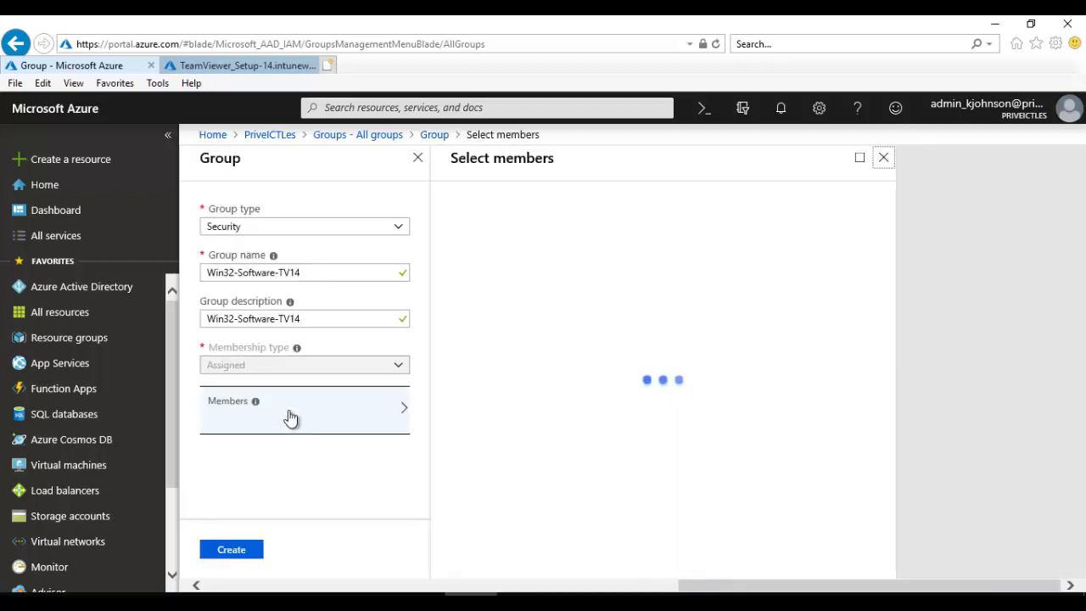
# Step: Check the name of the test virtual machine in its vSphere console window, and return to the group's member selection in the Azure portal
pyautogui.moveTo(173, 594)
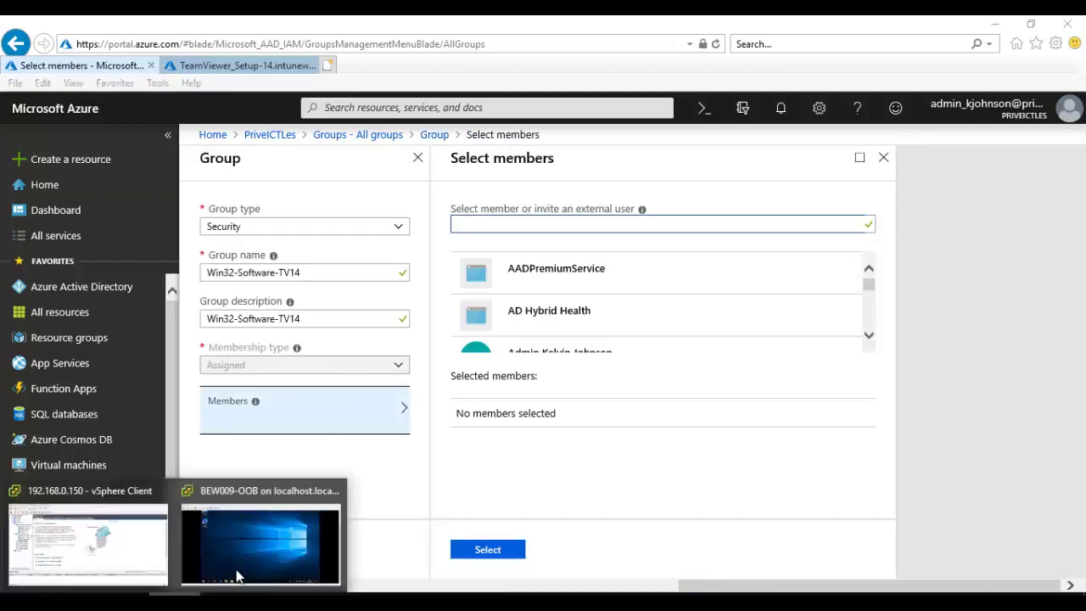
pyautogui.click(283, 546)
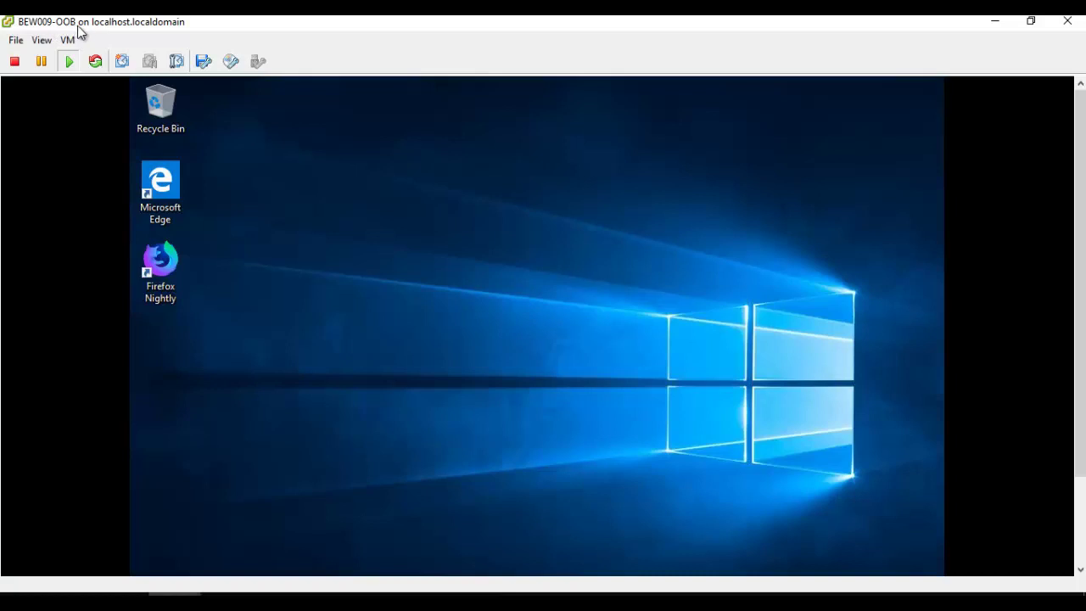
pyautogui.click(160, 106)
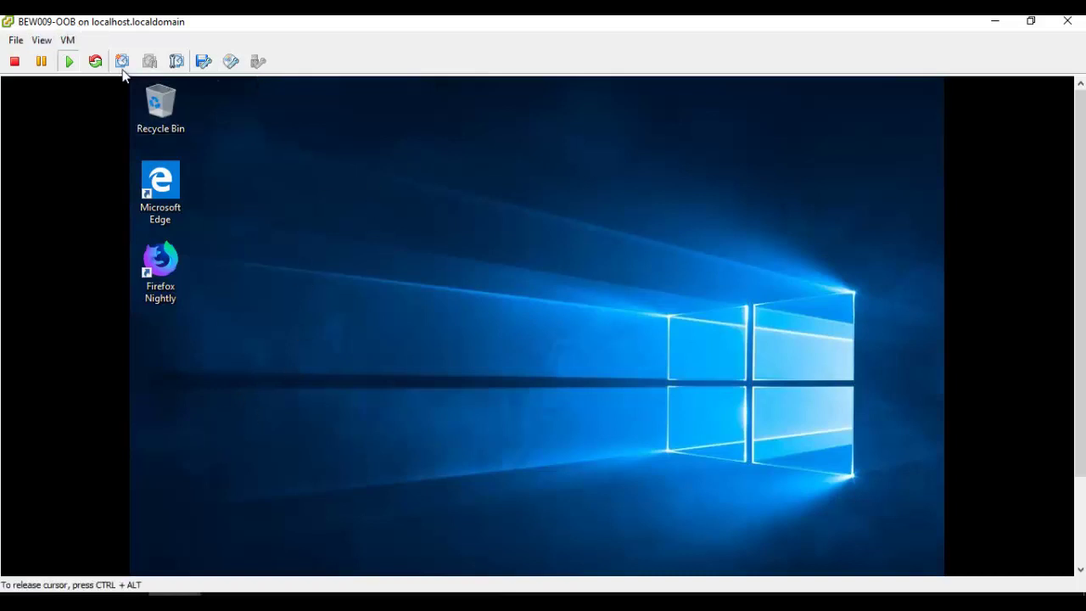
pyautogui.click(995, 22)
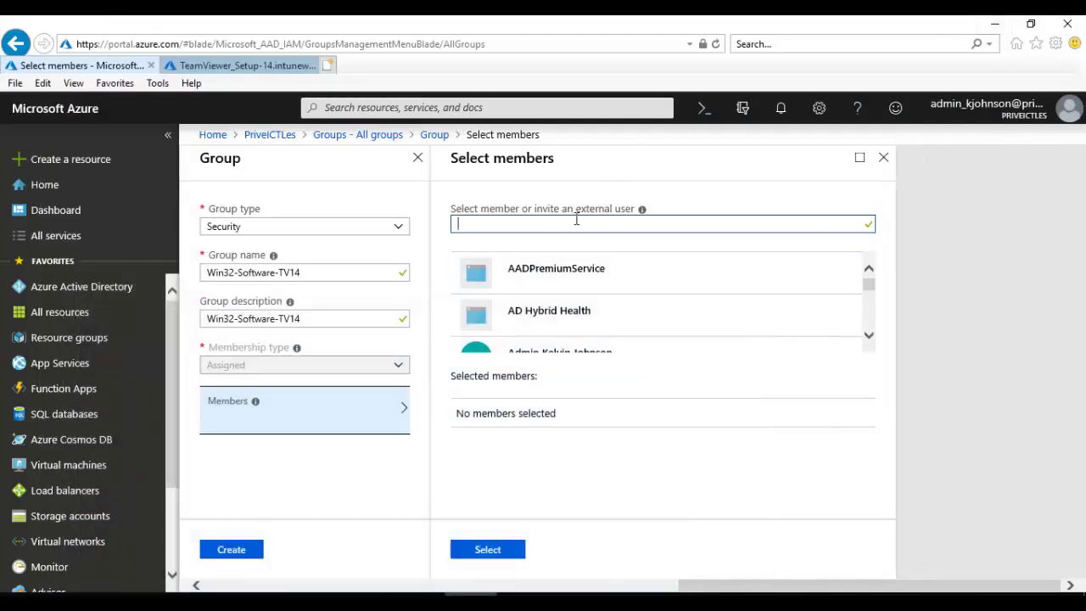
# Step: Search the available members for Bew00 and add the device BEW009-00B to the new group's members
pyautogui.write('w')
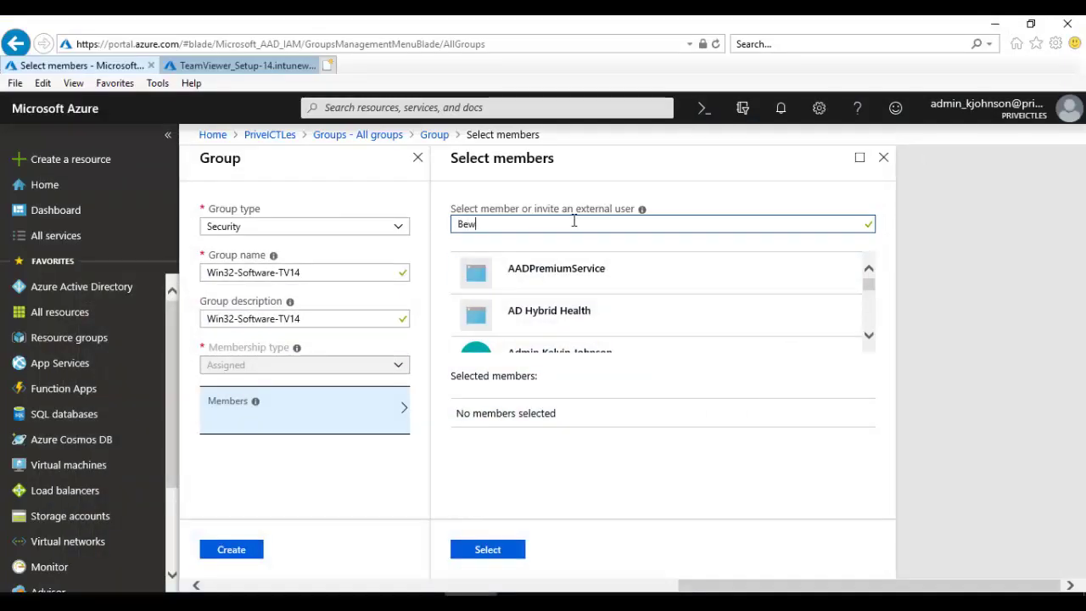
pyautogui.write('00')
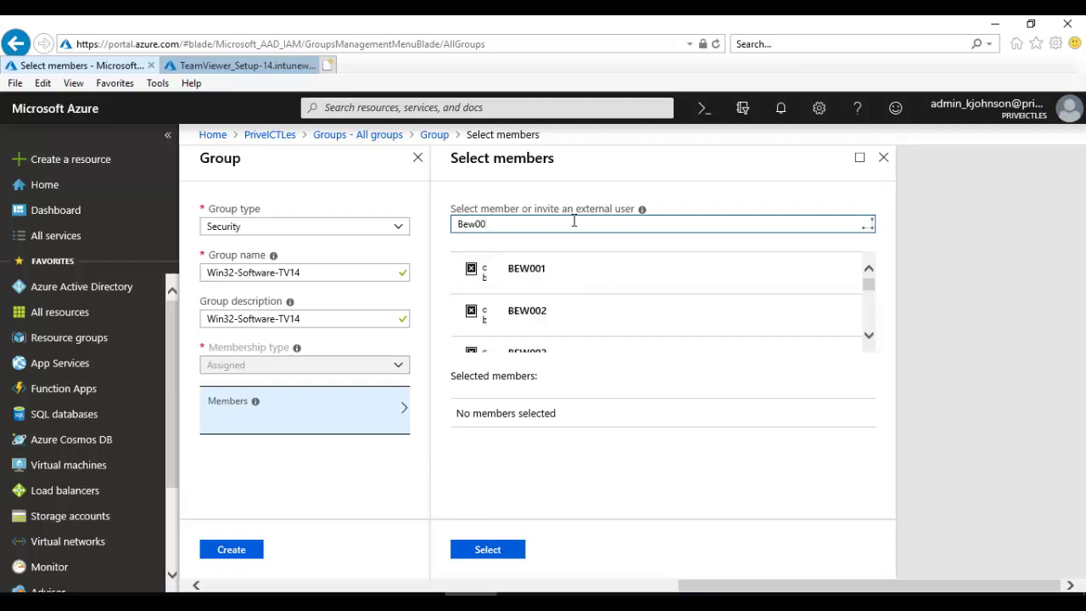
pyautogui.click(869, 335)
pyautogui.click(869, 337)
pyautogui.click(869, 338)
pyautogui.click(869, 338)
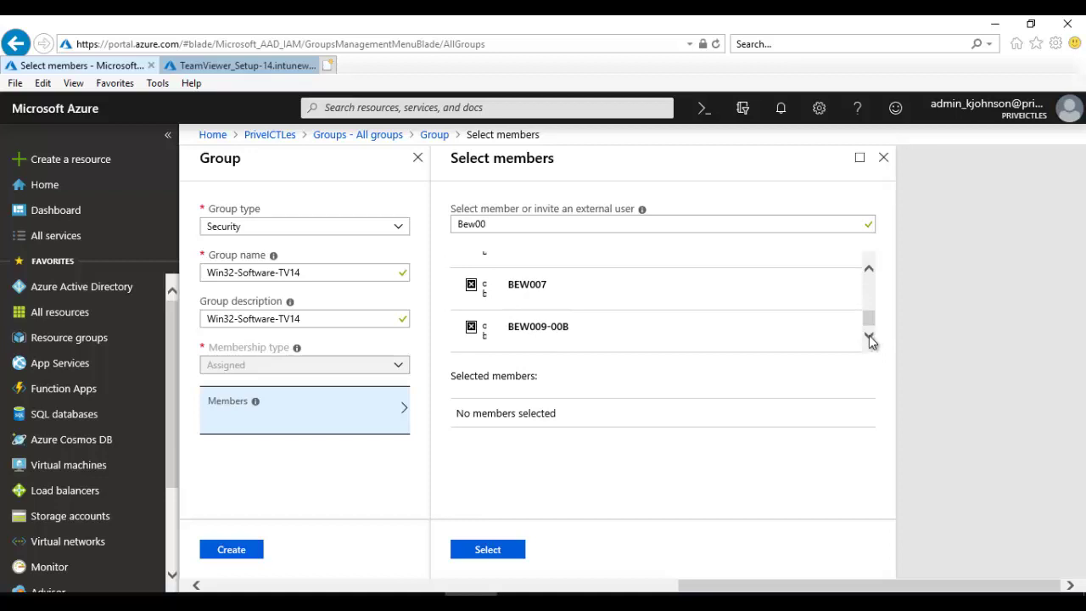
pyautogui.click(560, 332)
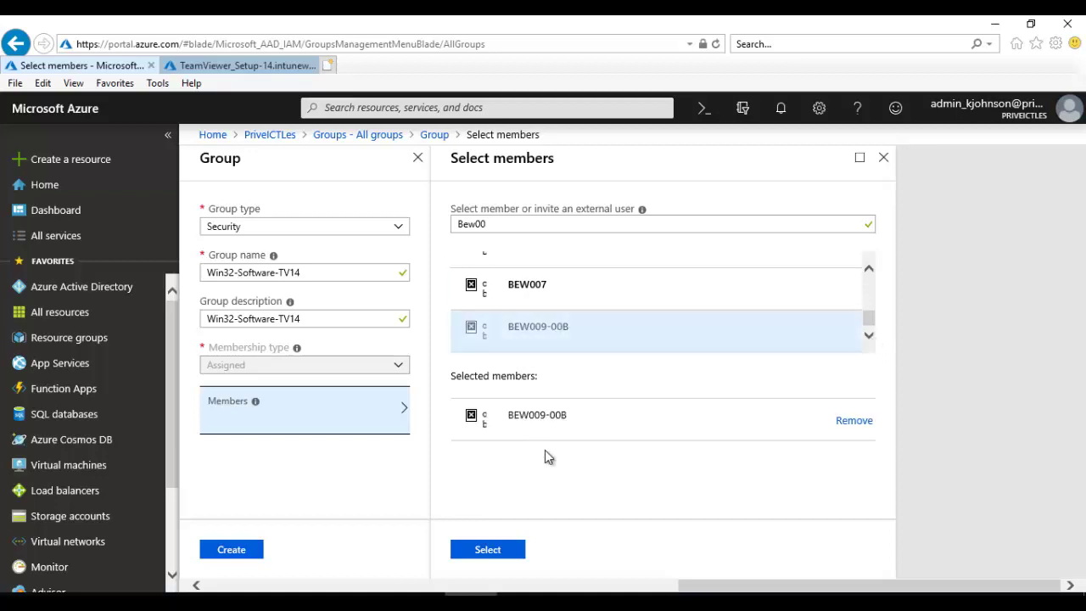
pyautogui.click(489, 550)
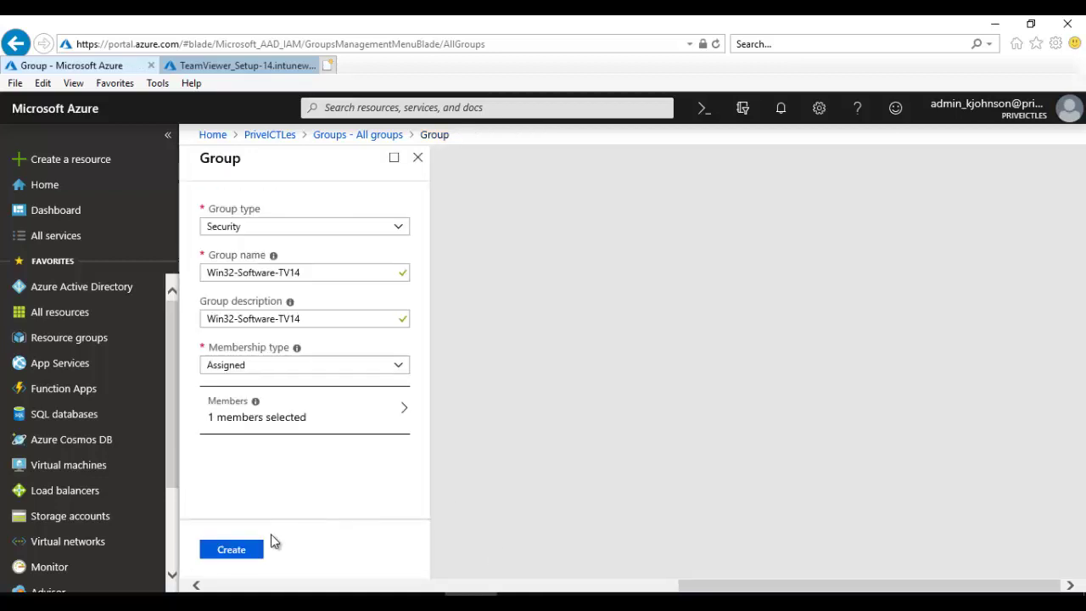
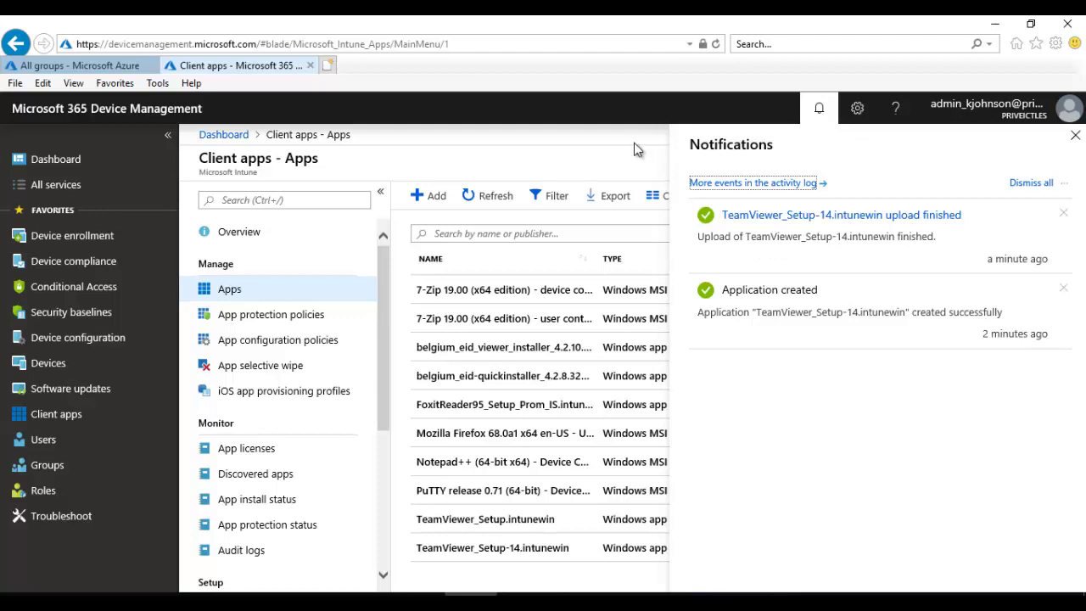
# Step: Refresh the client apps list in Microsoft 365 Device Management and close the notifications pane
pyautogui.click(496, 198)
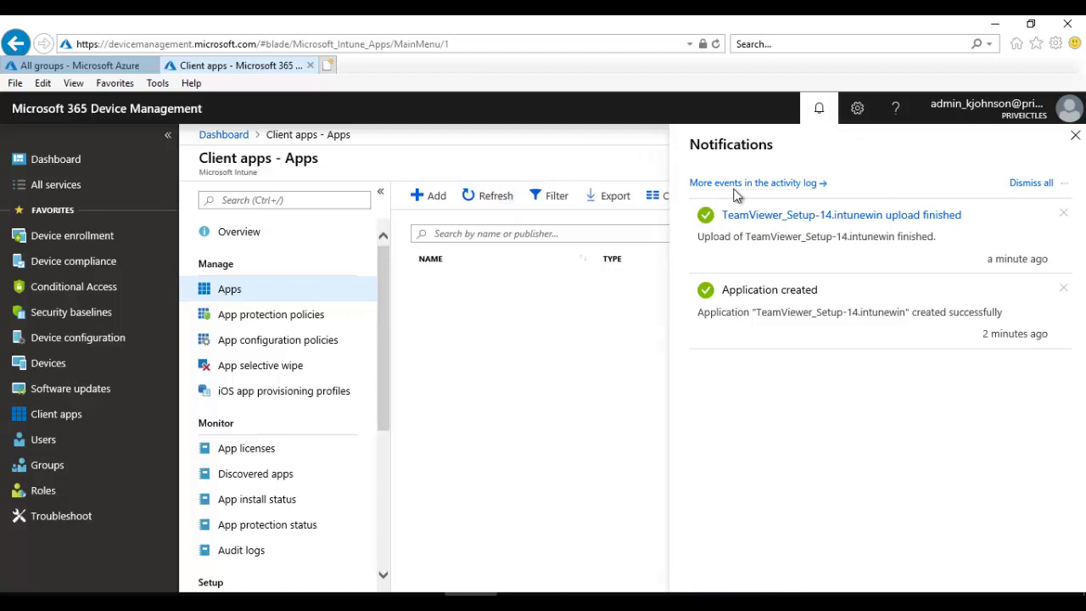
pyautogui.click(1075, 135)
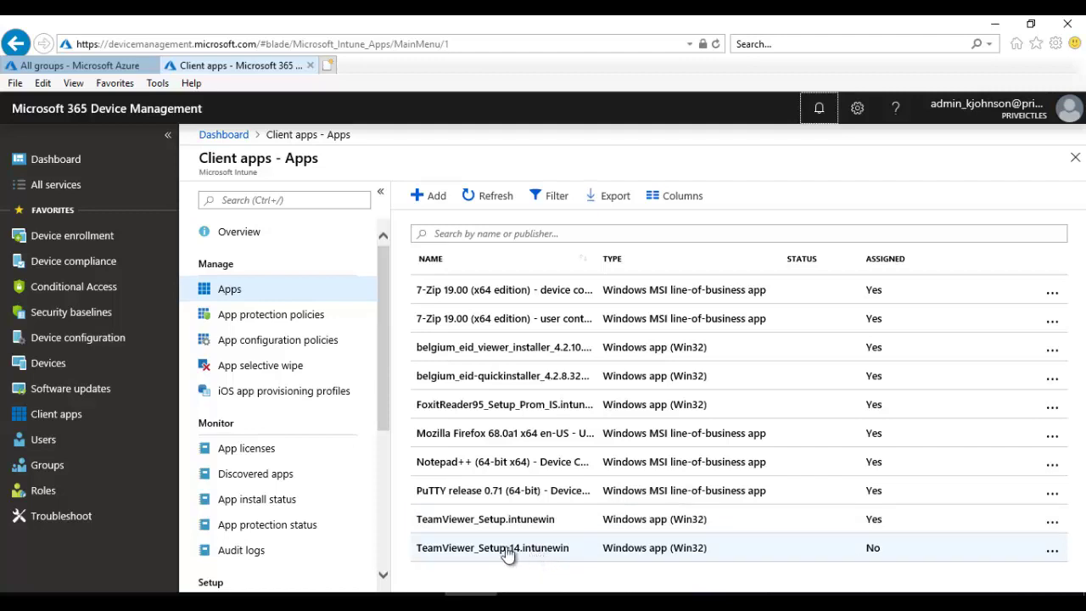
# Step: Switch to the Azure portal, refresh the list of all groups and check the members of Win32-Software-TV14
pyautogui.click(98, 66)
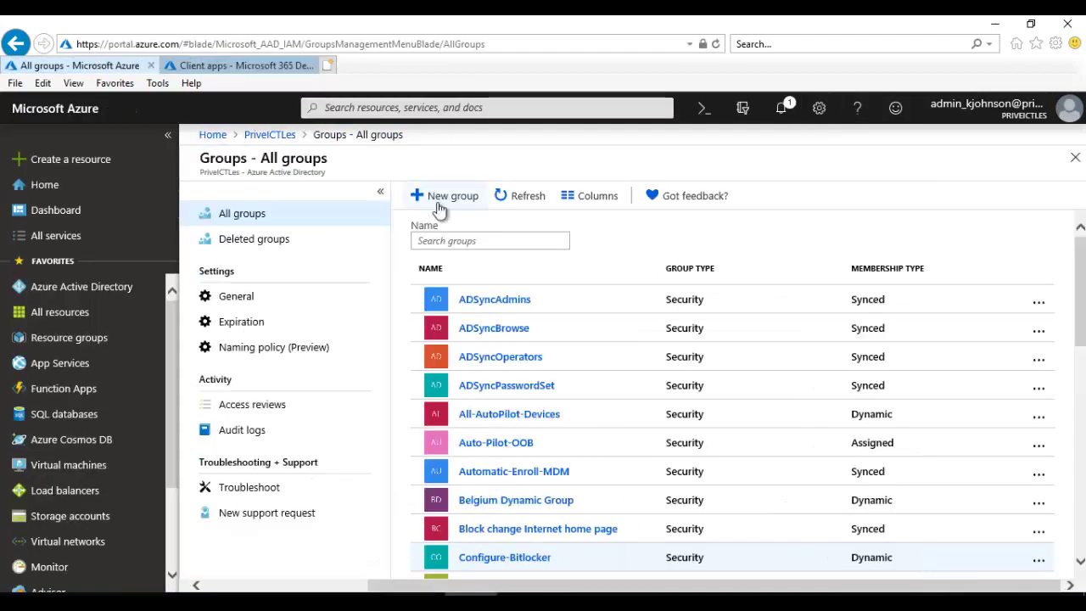
pyautogui.click(528, 197)
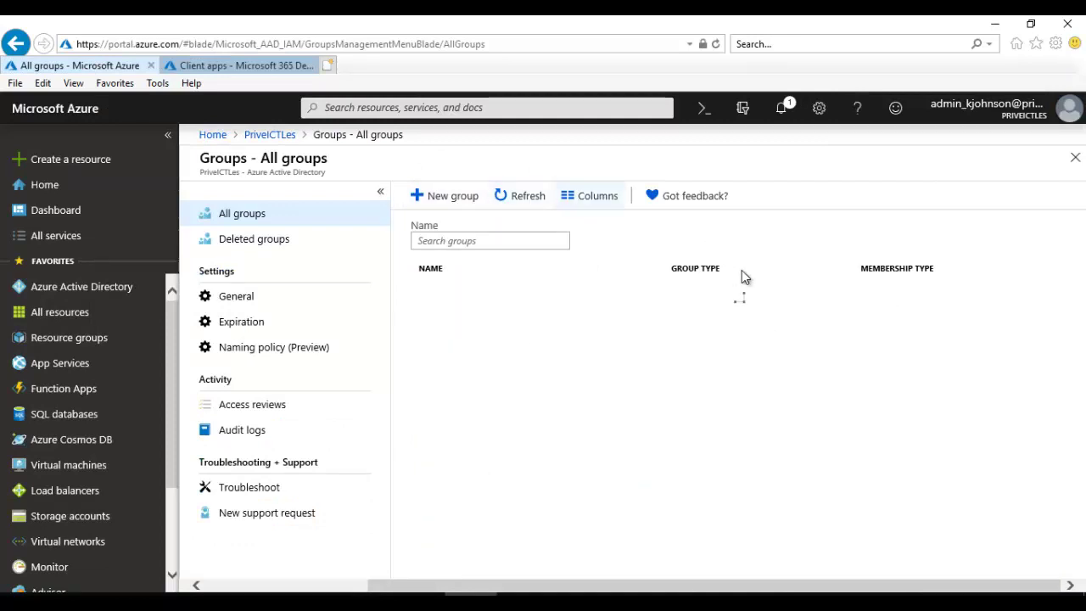
pyautogui.moveTo(1081, 316); pyautogui.dragTo(1081, 548)
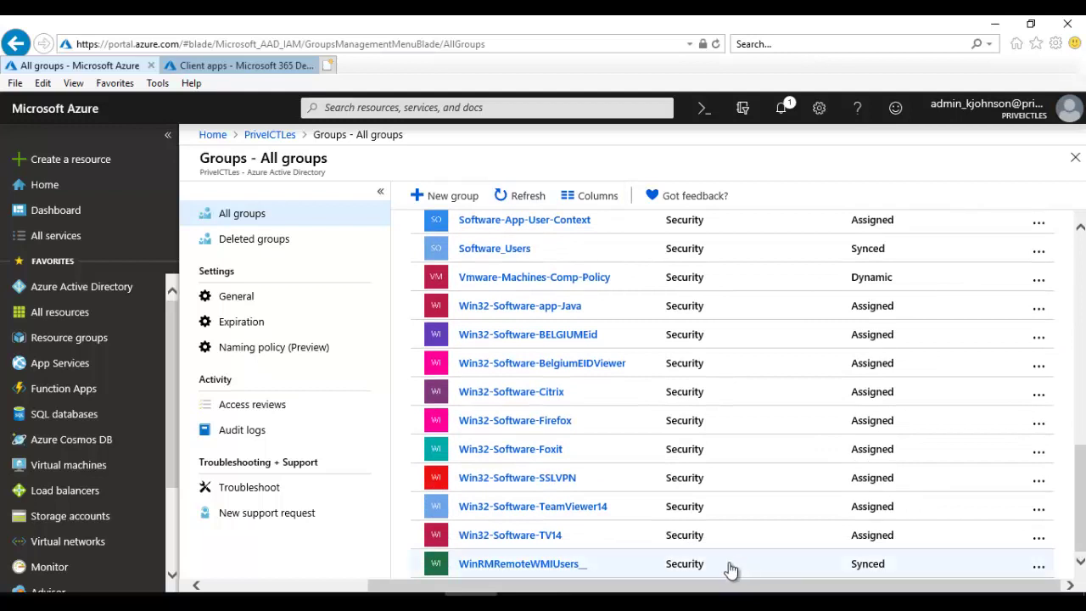
pyautogui.click(513, 536)
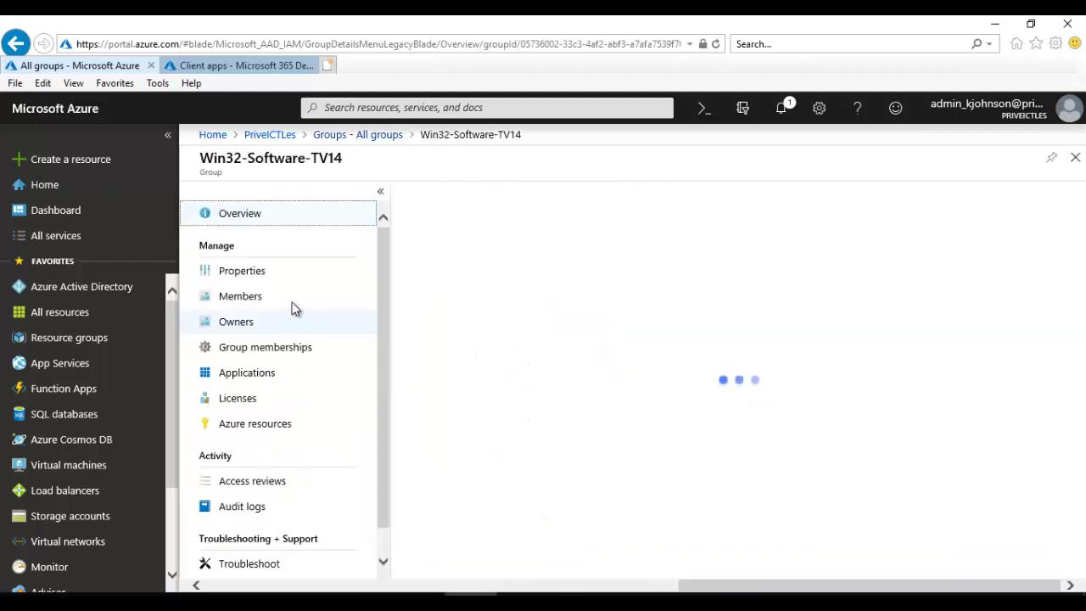
pyautogui.click(256, 308)
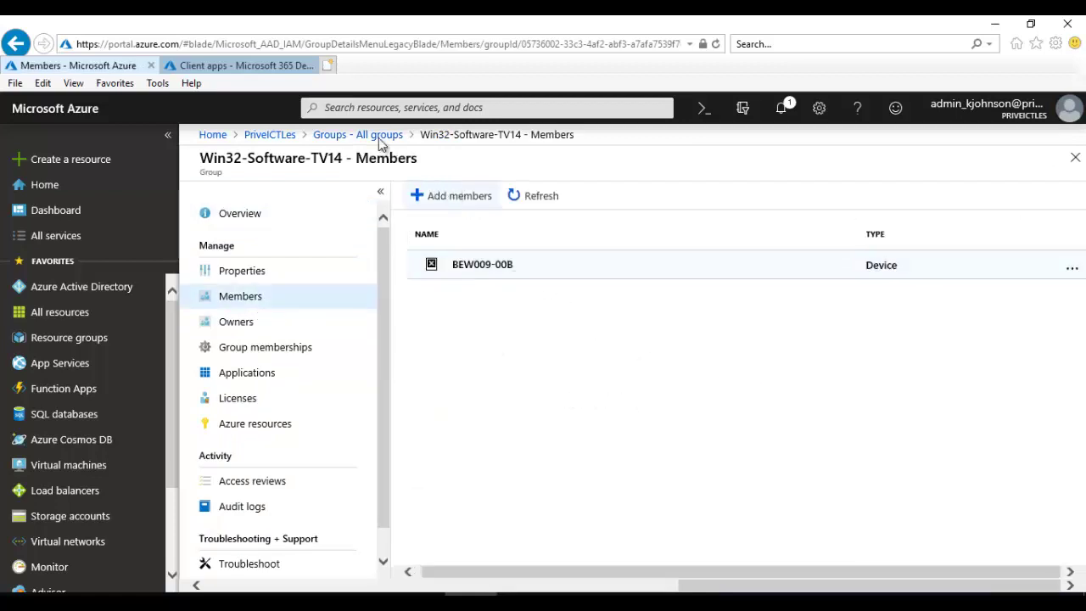
# Step: Return to Microsoft 365 Device Management and start a group assignment for the TeamViewer_Setup-14.intunewin app with the assignment type Required
pyautogui.click(256, 66)
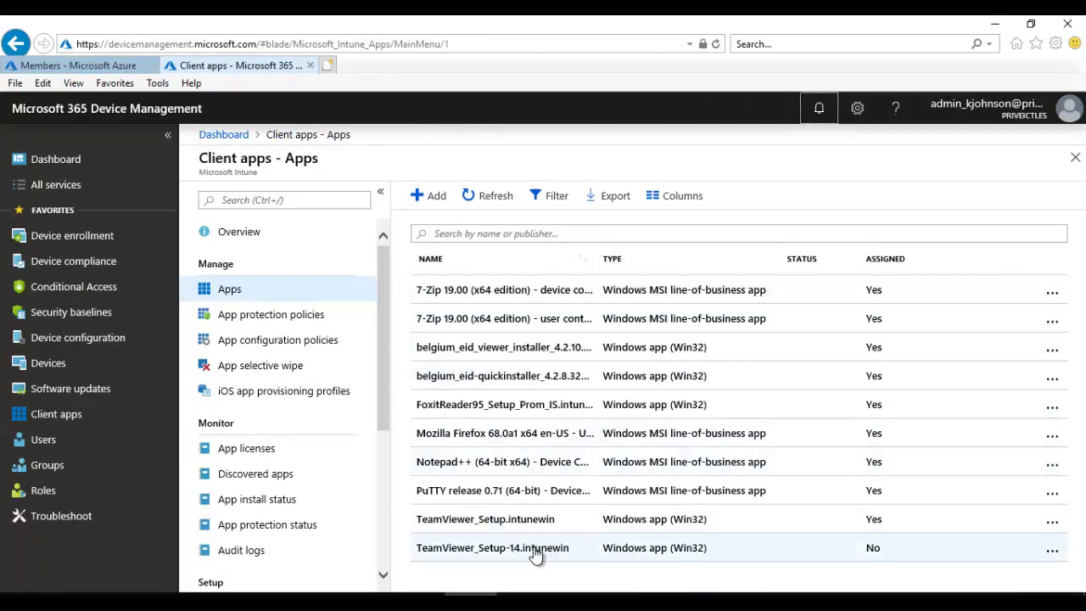
pyautogui.click(508, 551)
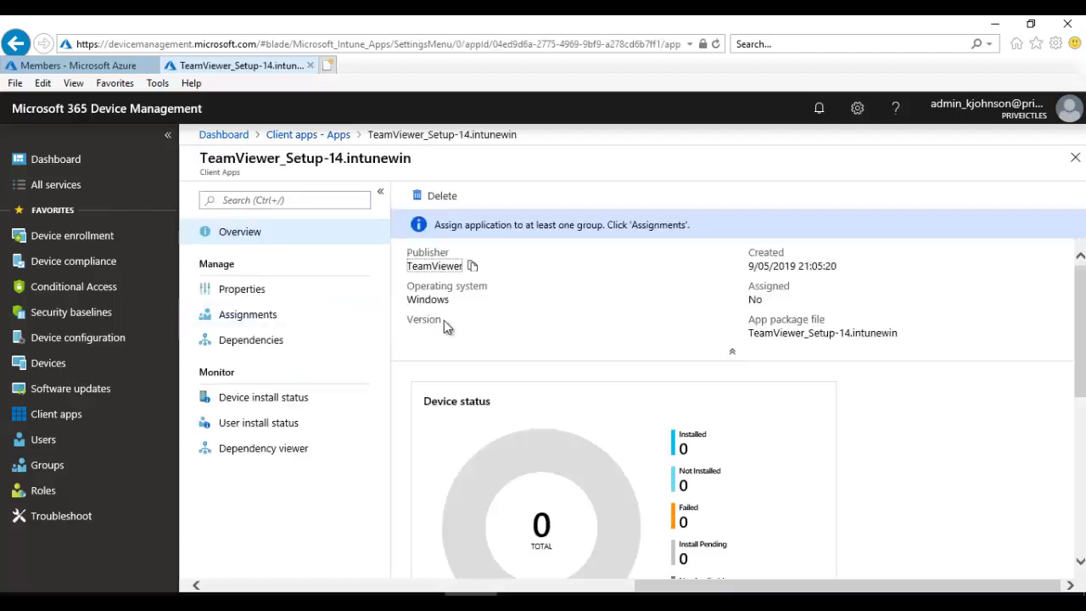
pyautogui.click(251, 317)
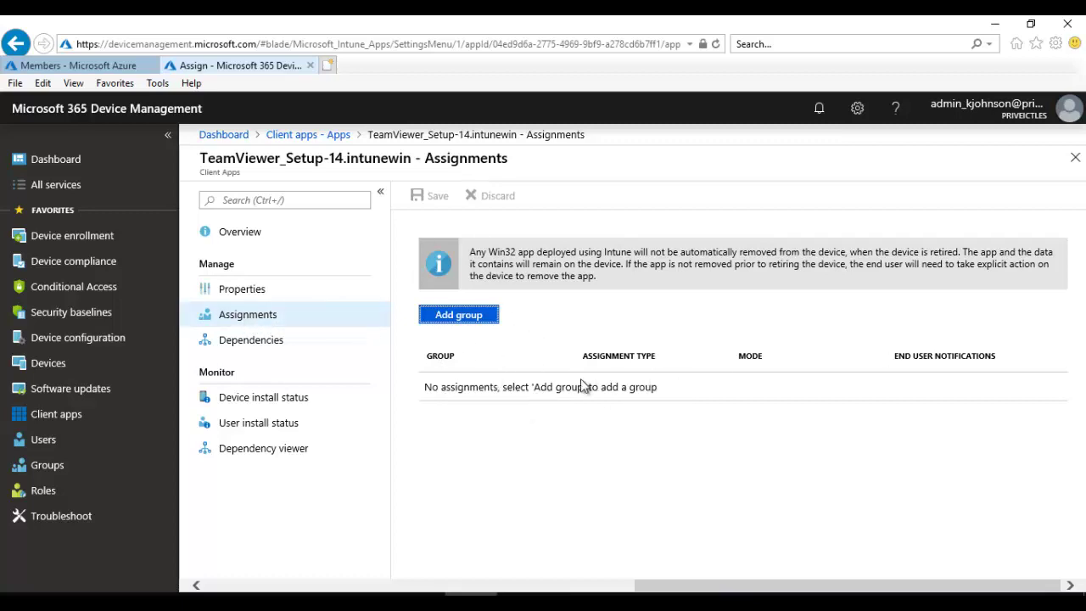
pyautogui.click(478, 317)
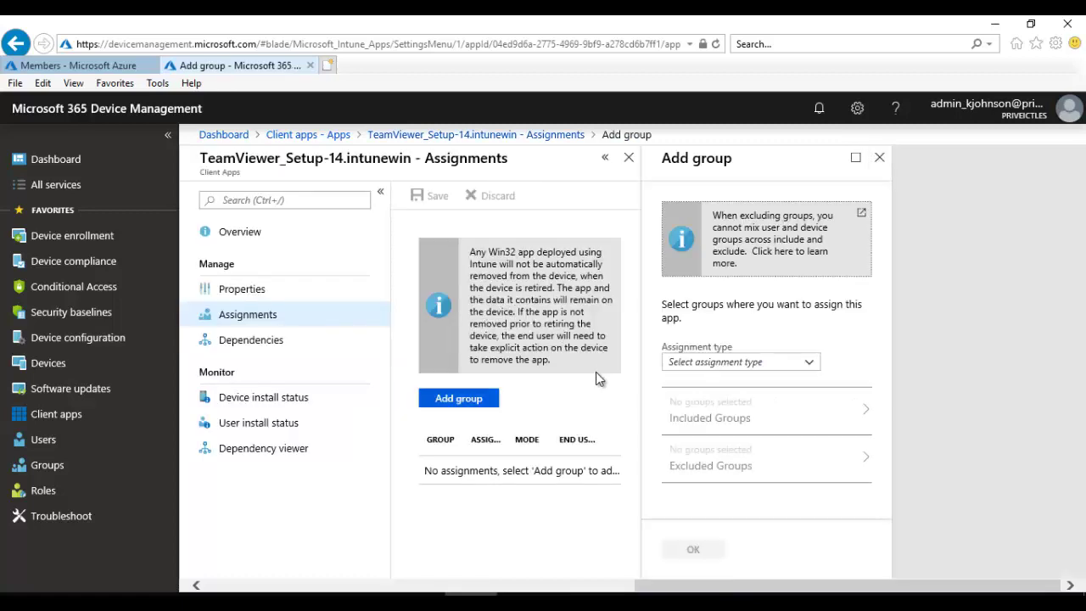
pyautogui.click(781, 359)
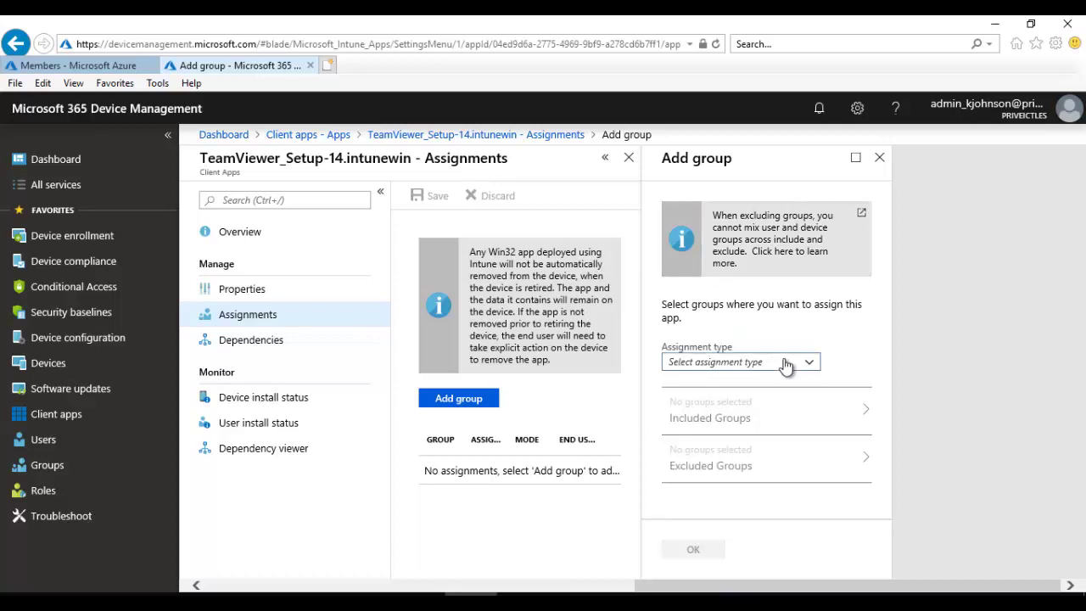
pyautogui.click(689, 401)
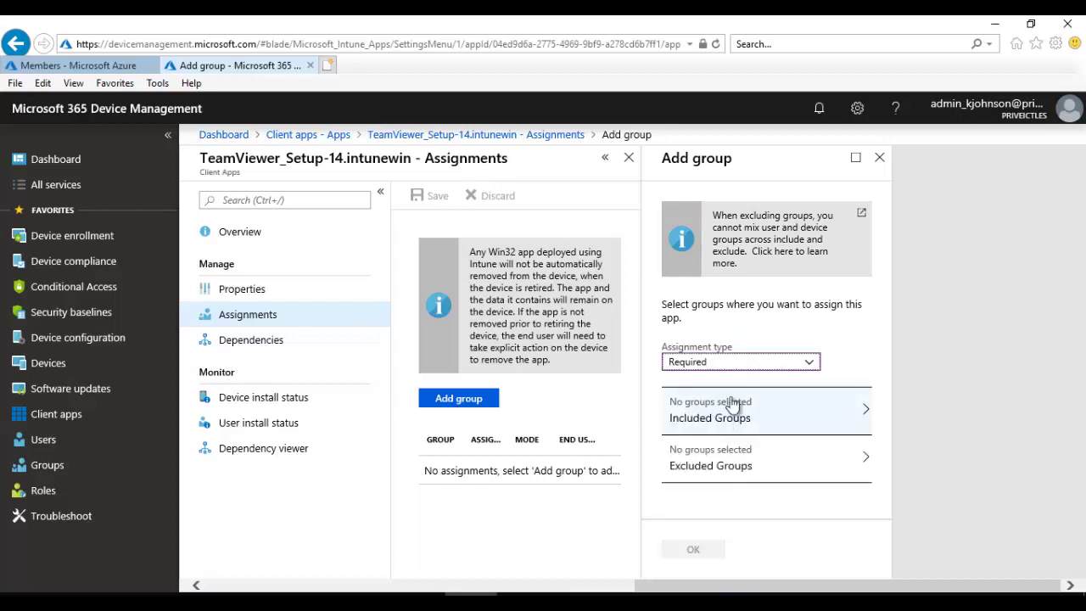
pyautogui.click(780, 362)
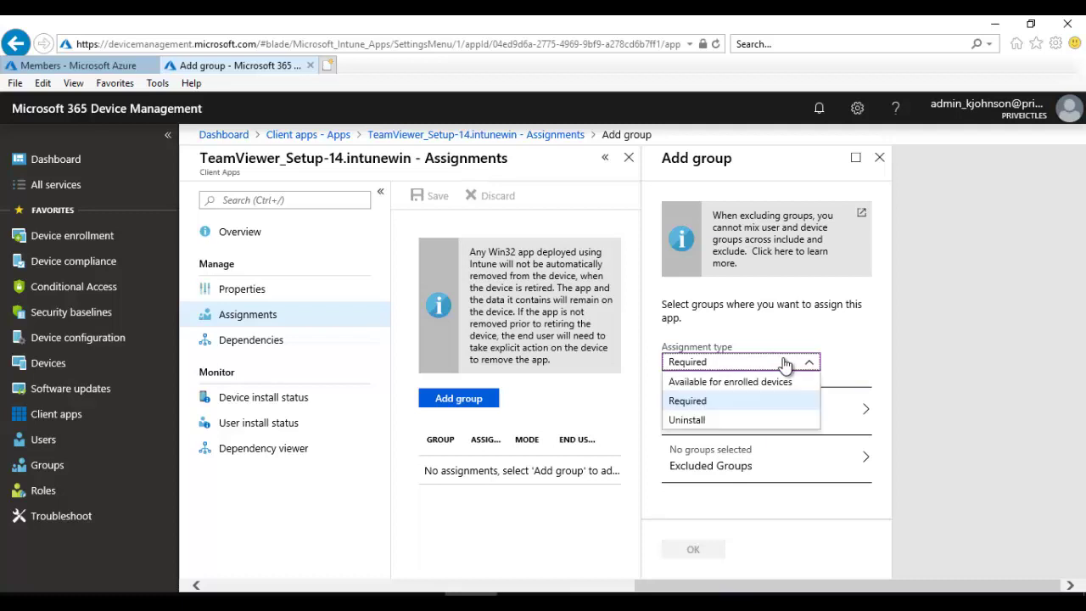
pyautogui.click(704, 402)
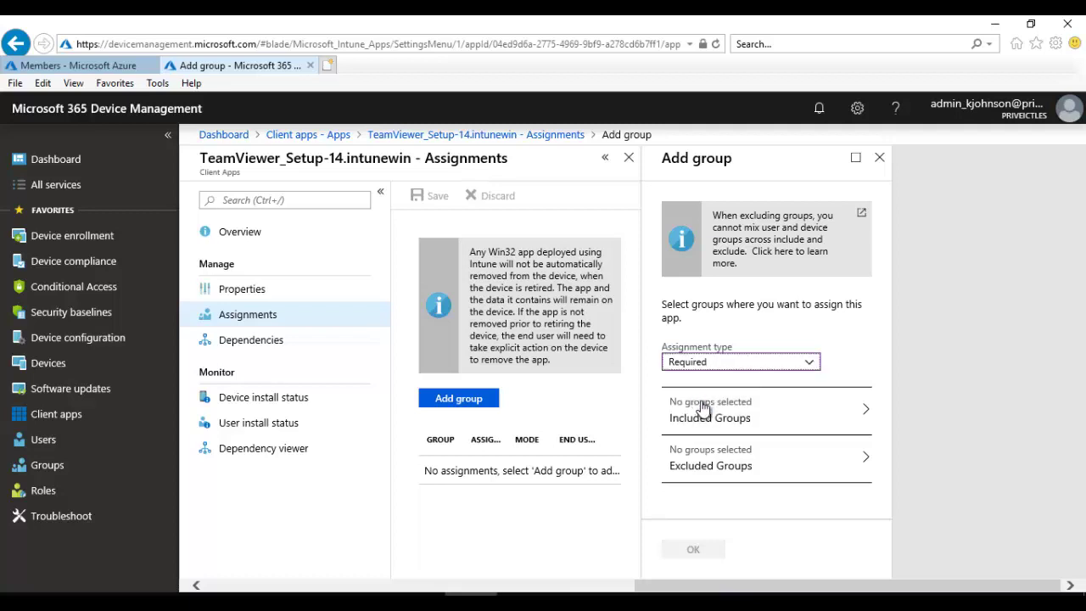
# Step: Find the Win32-Software-TV14 group and select it as an included group for the required assignment
pyautogui.click(768, 414)
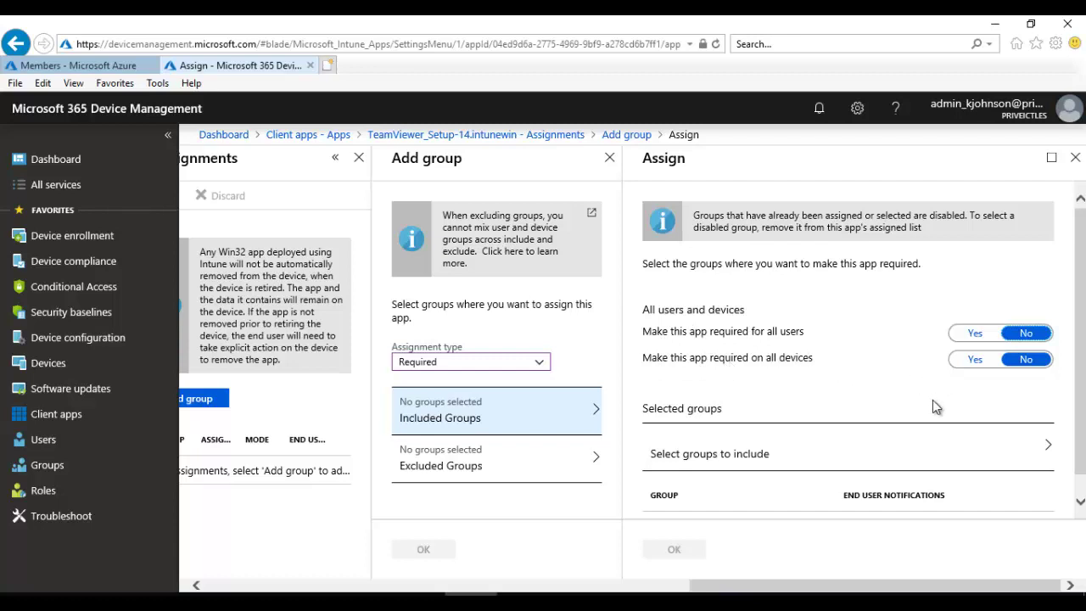
pyautogui.click(905, 453)
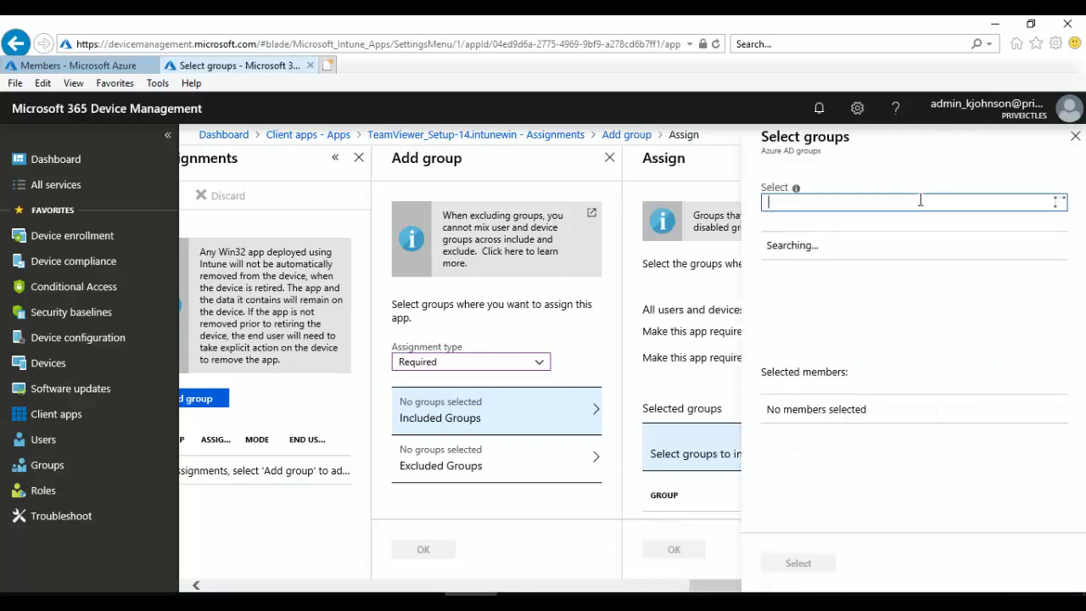
pyautogui.write('win32-software-TV')
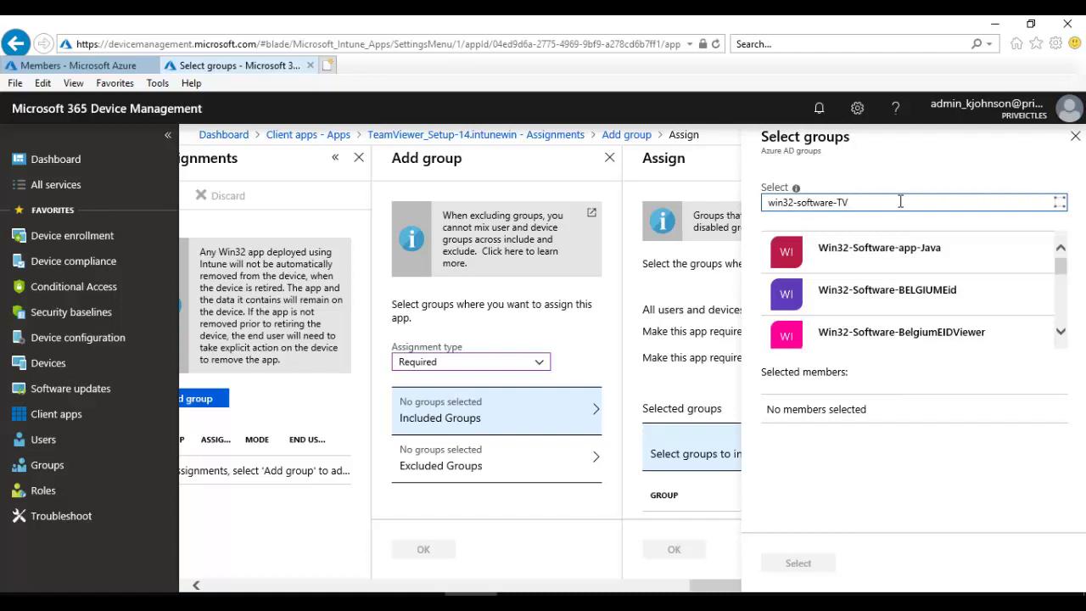
pyautogui.click(902, 247)
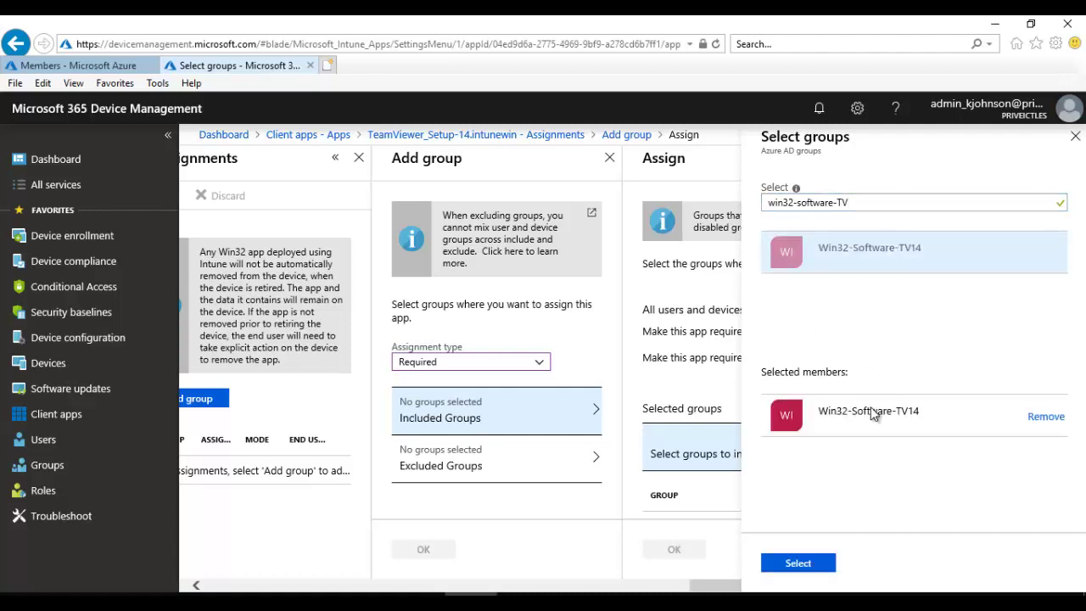
pyautogui.click(798, 562)
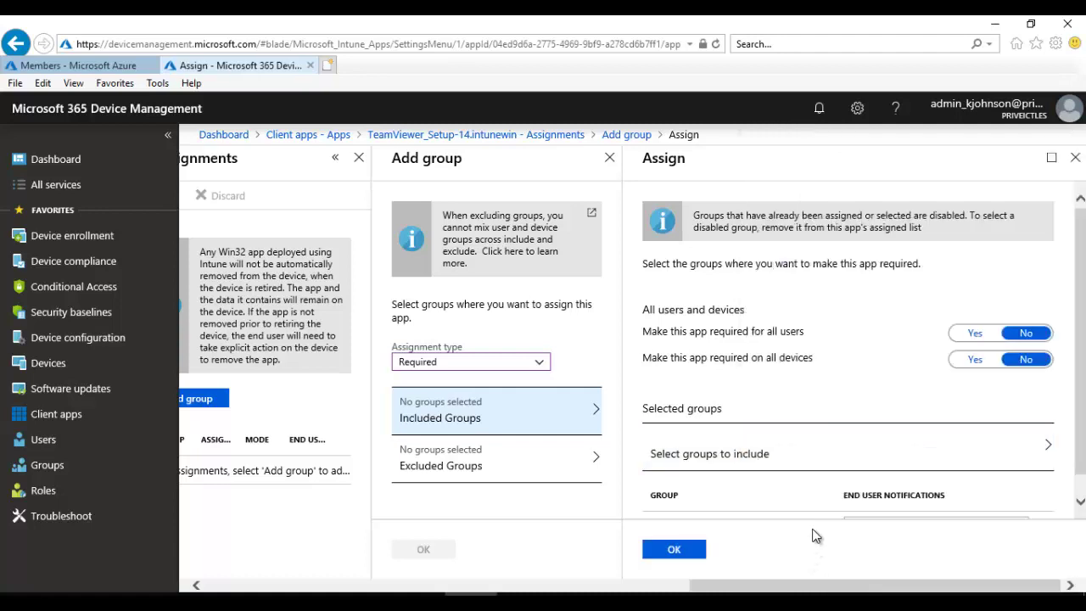
# Step: Keep the group's end user notifications on Show all toast notifications, and confirm and save the app's assignment
pyautogui.scroll(-1, 1018, 441)
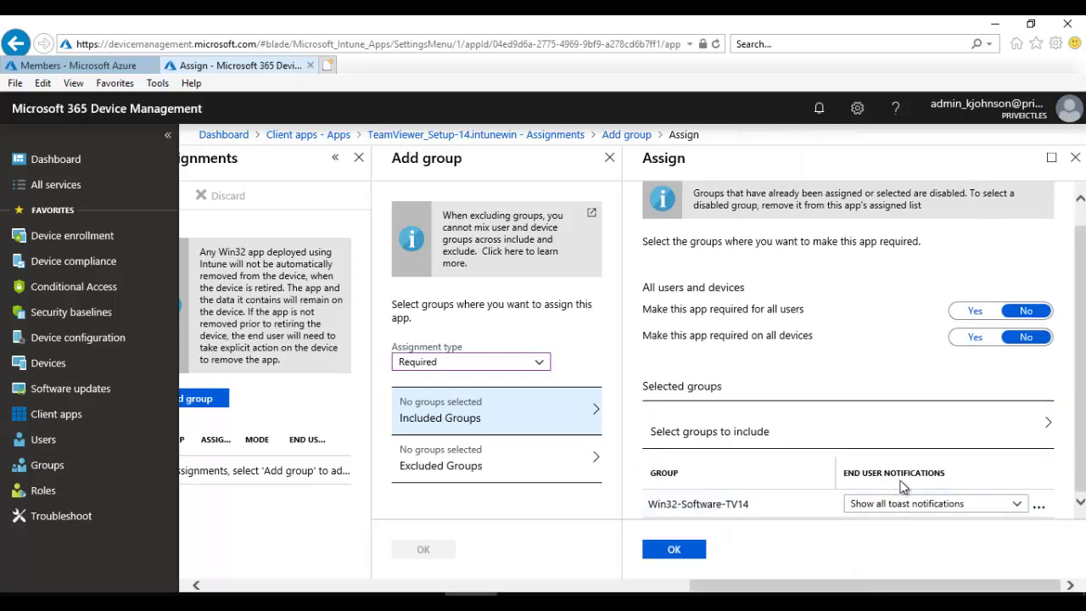
pyautogui.click(1013, 507)
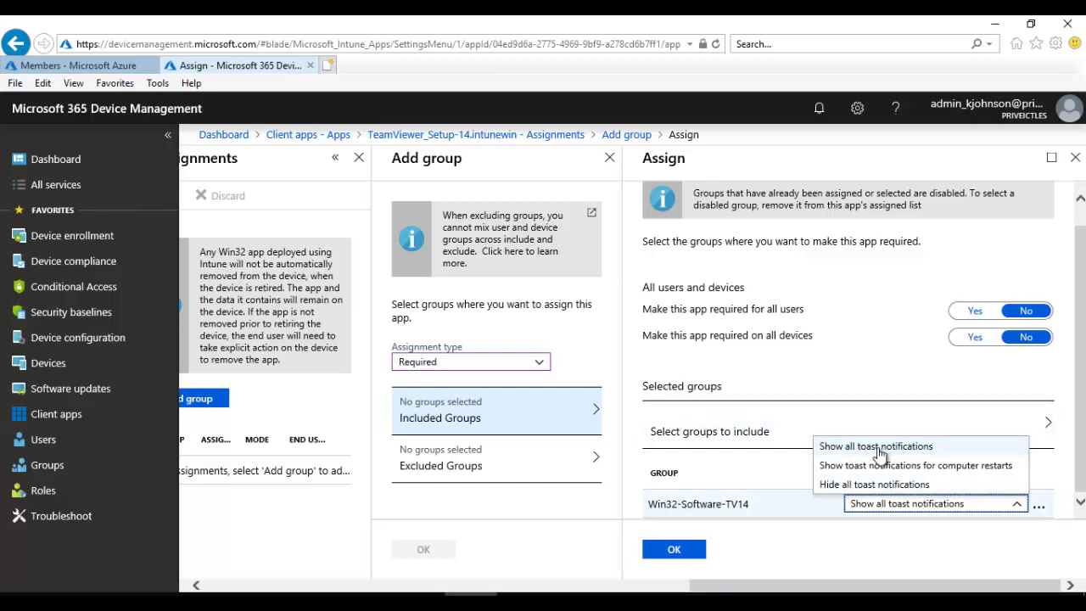
pyautogui.click(686, 553)
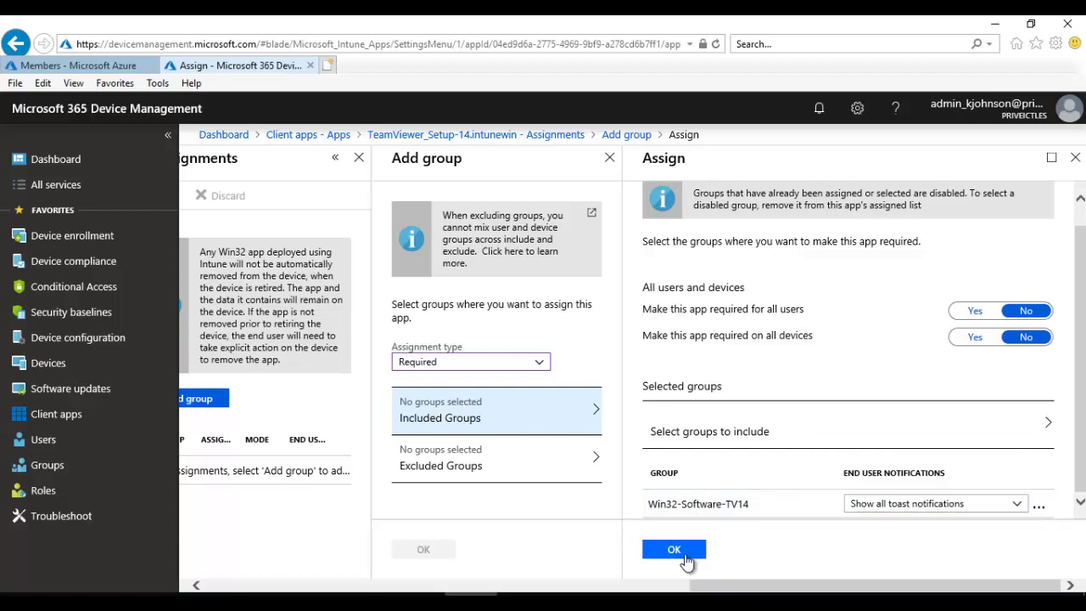
pyautogui.click(685, 553)
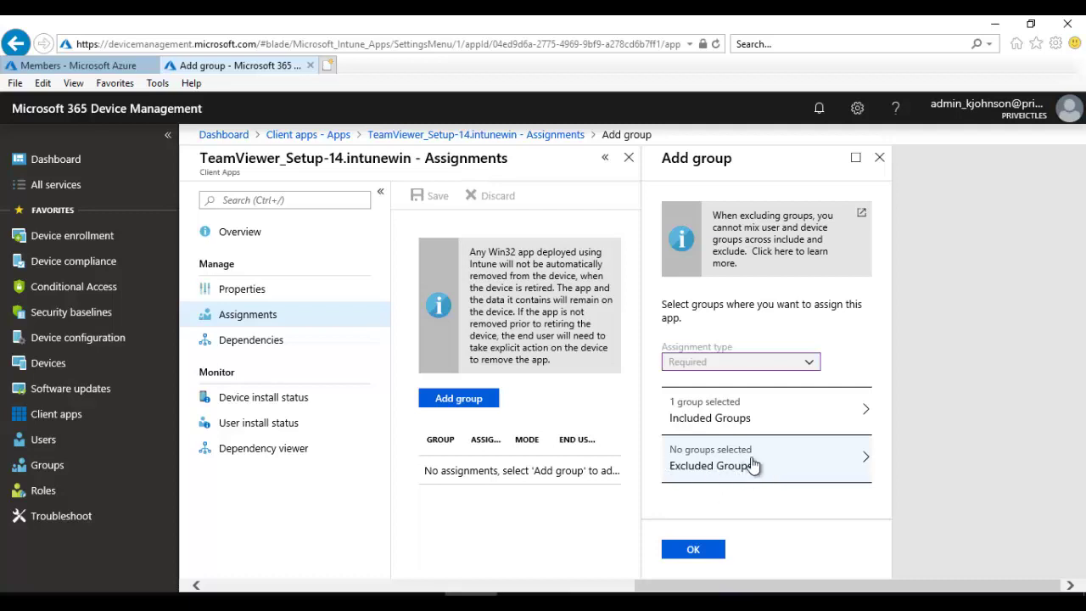
pyautogui.click(712, 548)
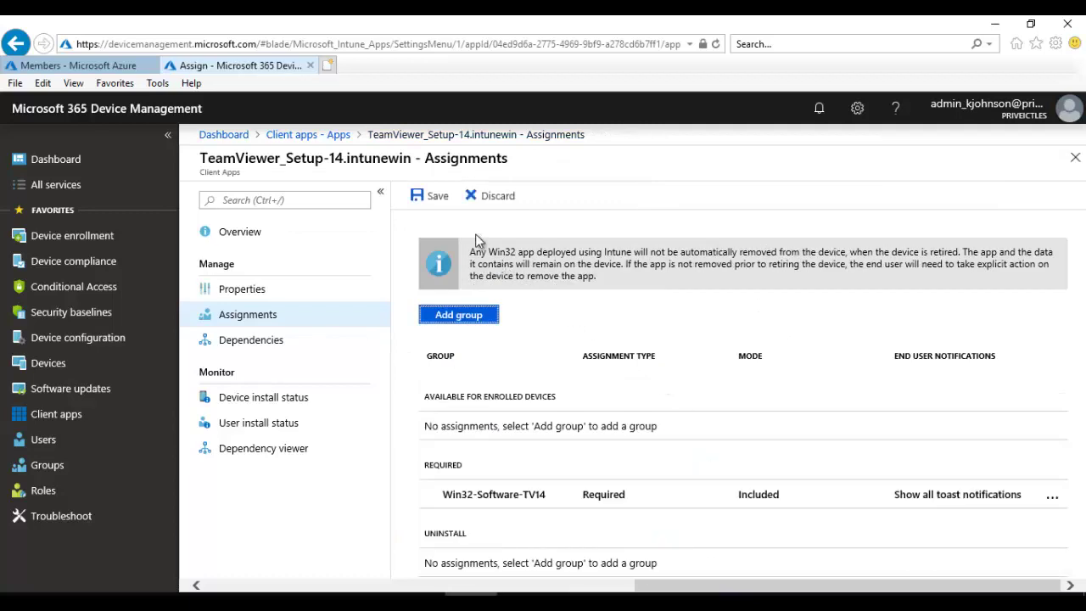
pyautogui.click(434, 198)
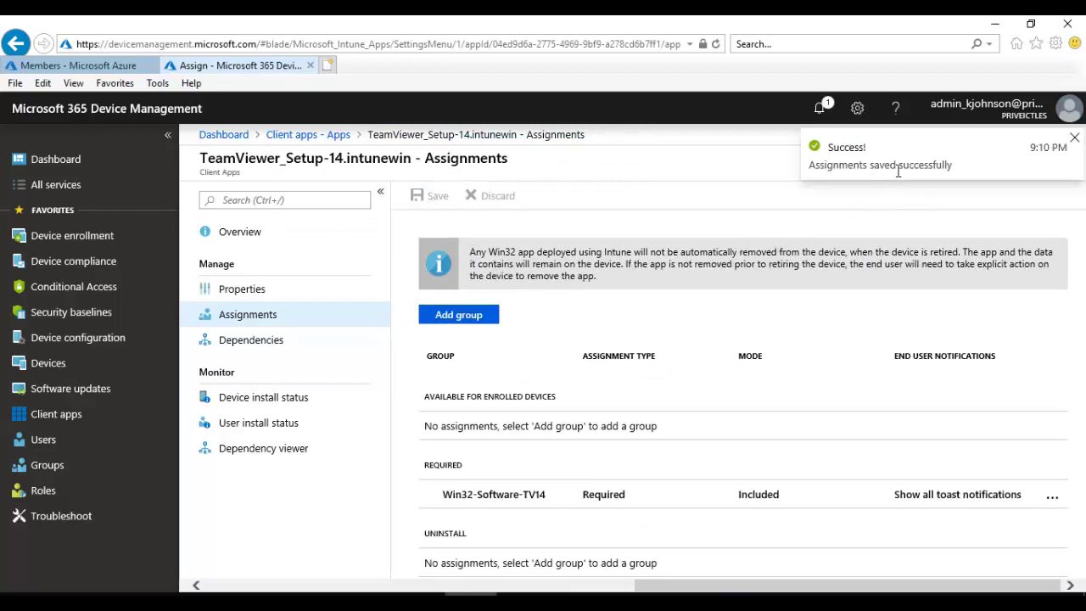
pyautogui.click(1073, 139)
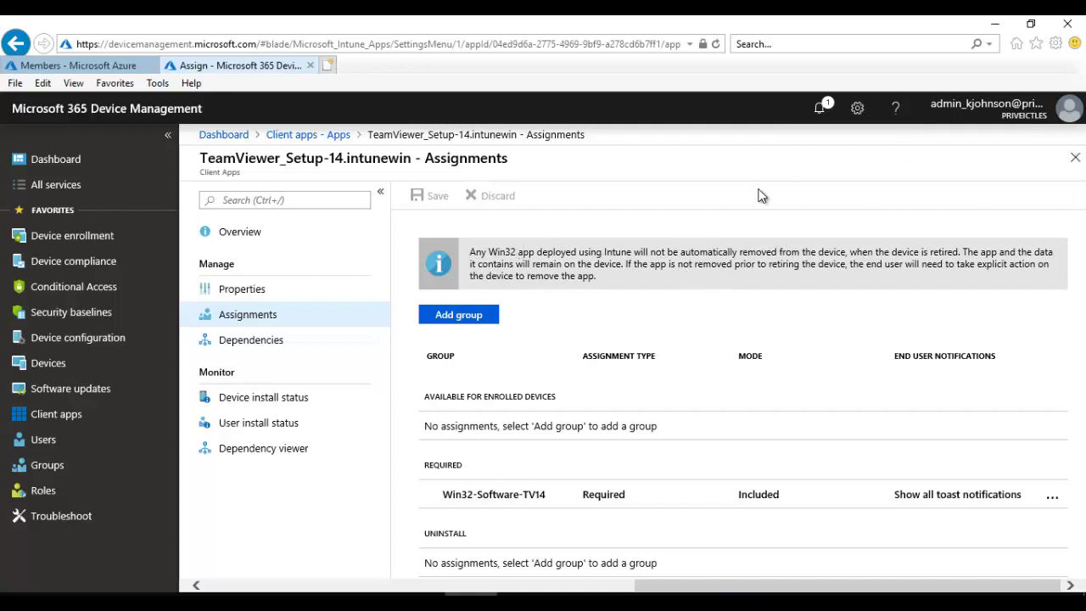
# Step: Open device BEW009-00B from the list of all devices and start and confirm an Intune sync for it
pyautogui.click(65, 367)
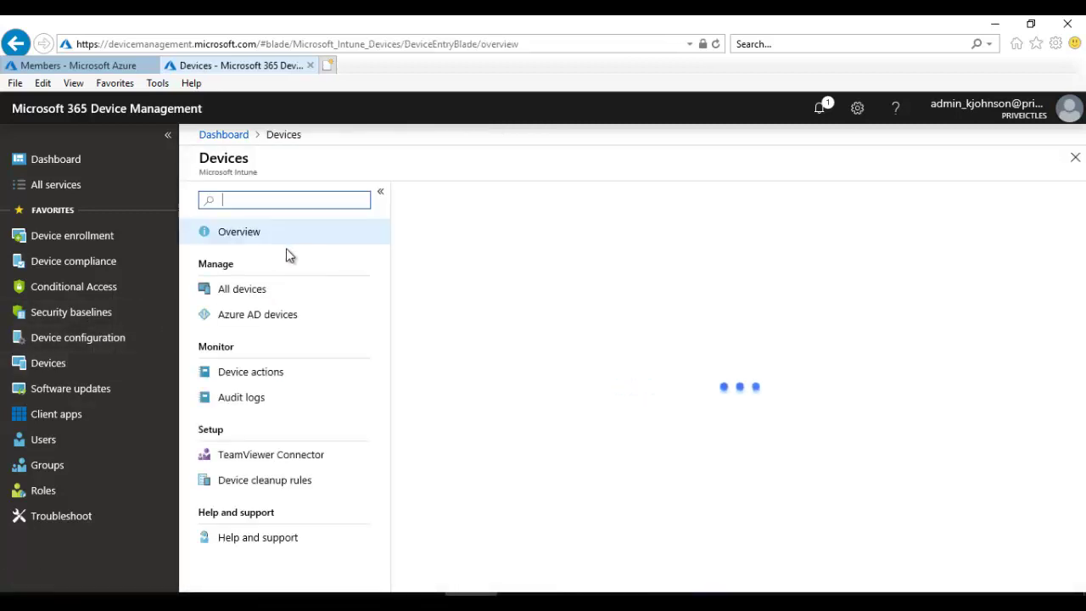
pyautogui.click(250, 290)
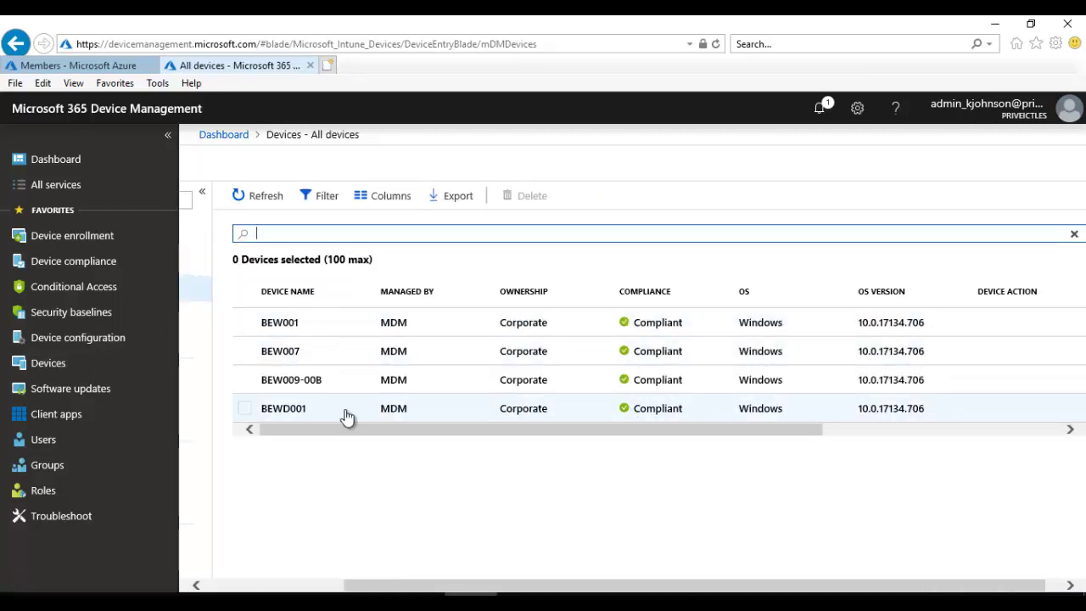
pyautogui.click(309, 382)
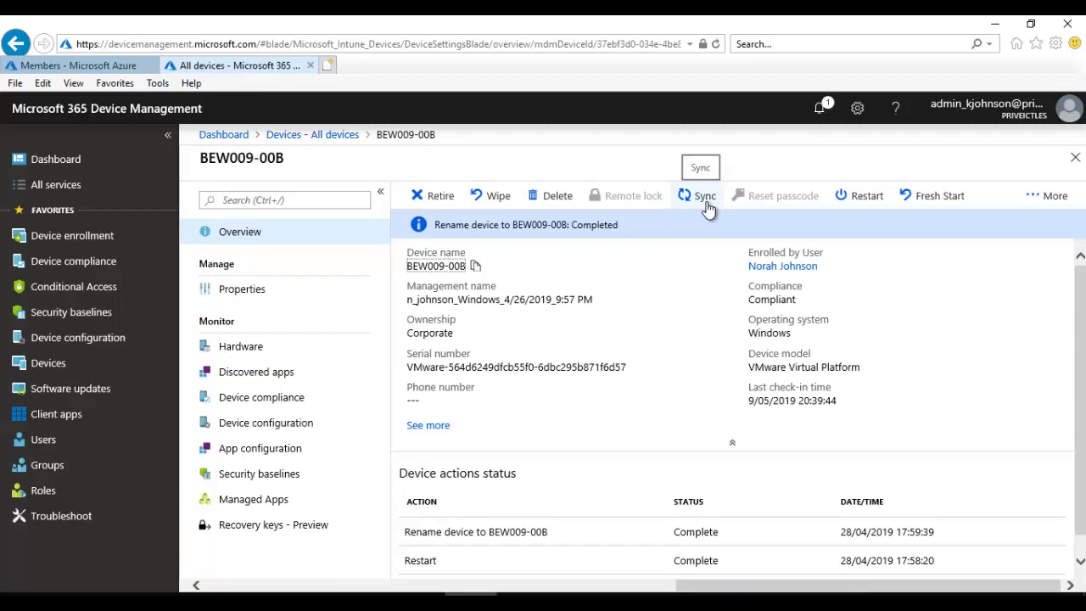
pyautogui.click(704, 207)
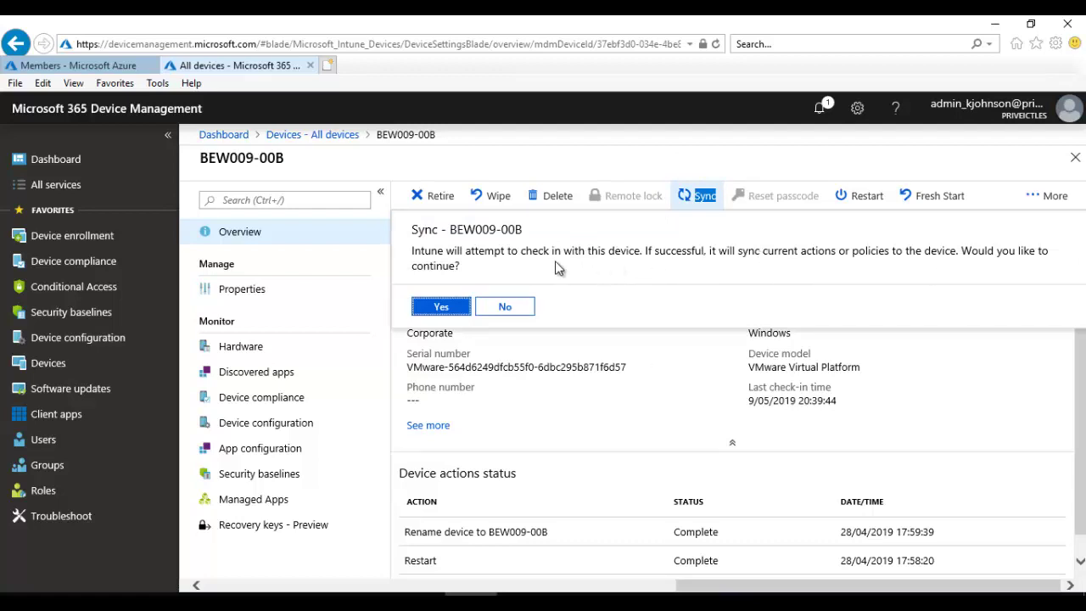
pyautogui.click(444, 308)
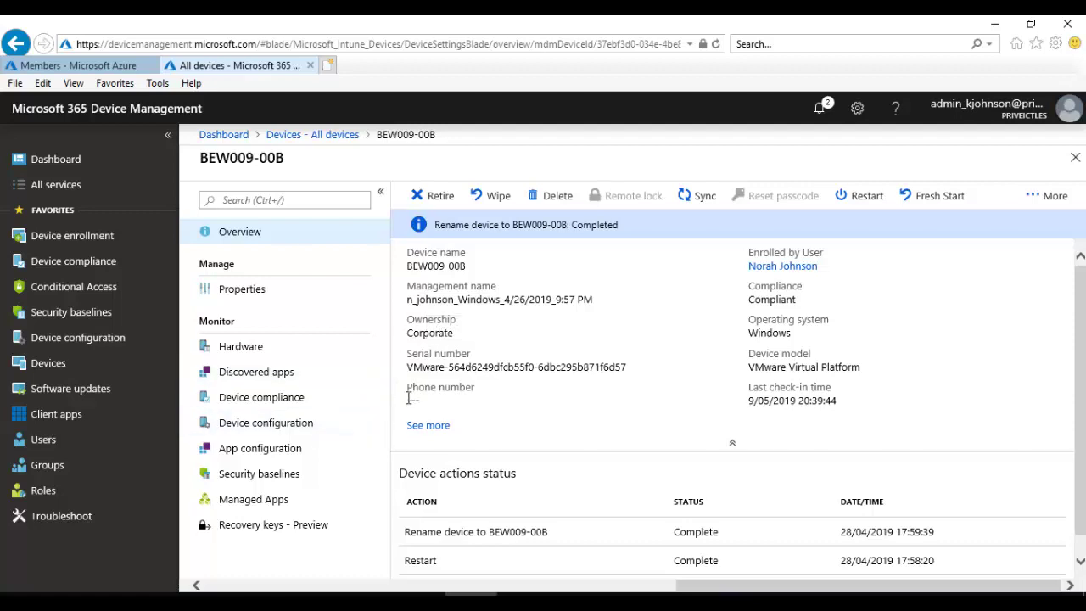
# Step: Switch to the BEW009-OOB virtual machine and open the Access work or school settings in Windows
pyautogui.moveTo(174, 594)
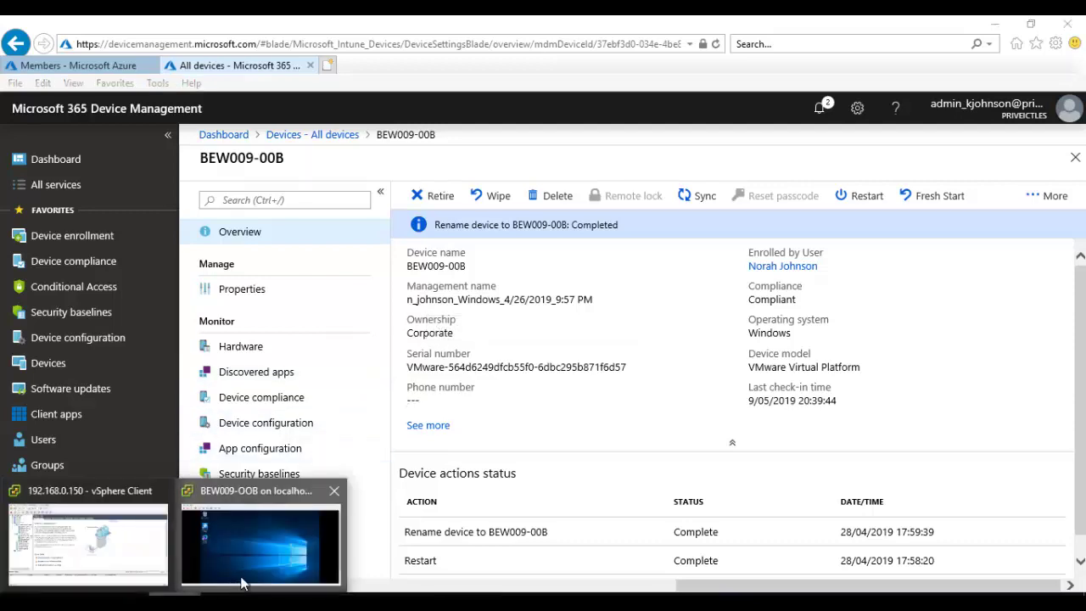
pyautogui.click(276, 549)
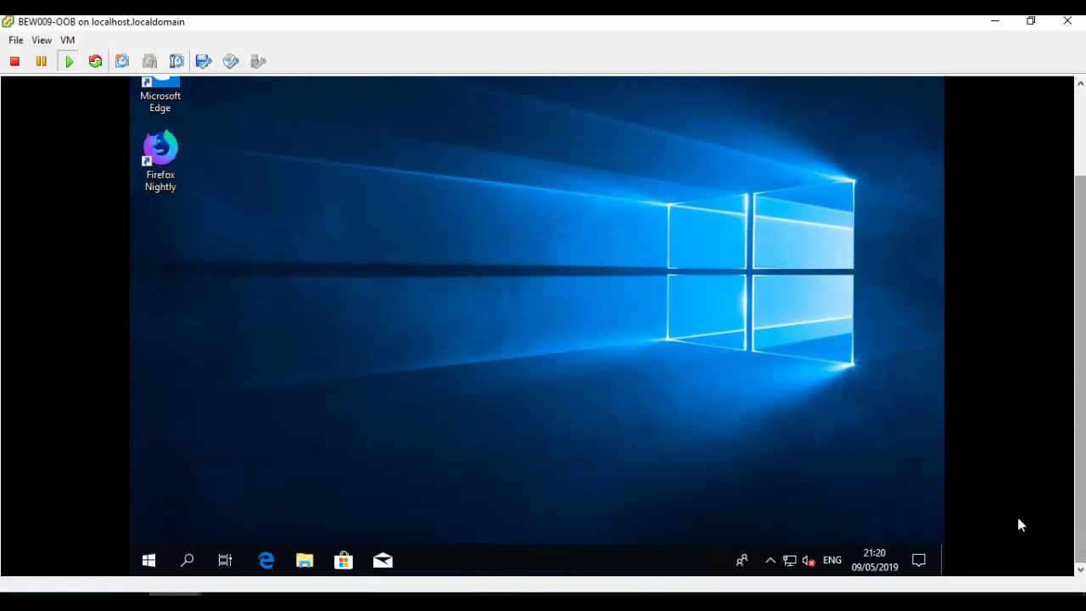
pyautogui.click(640, 520)
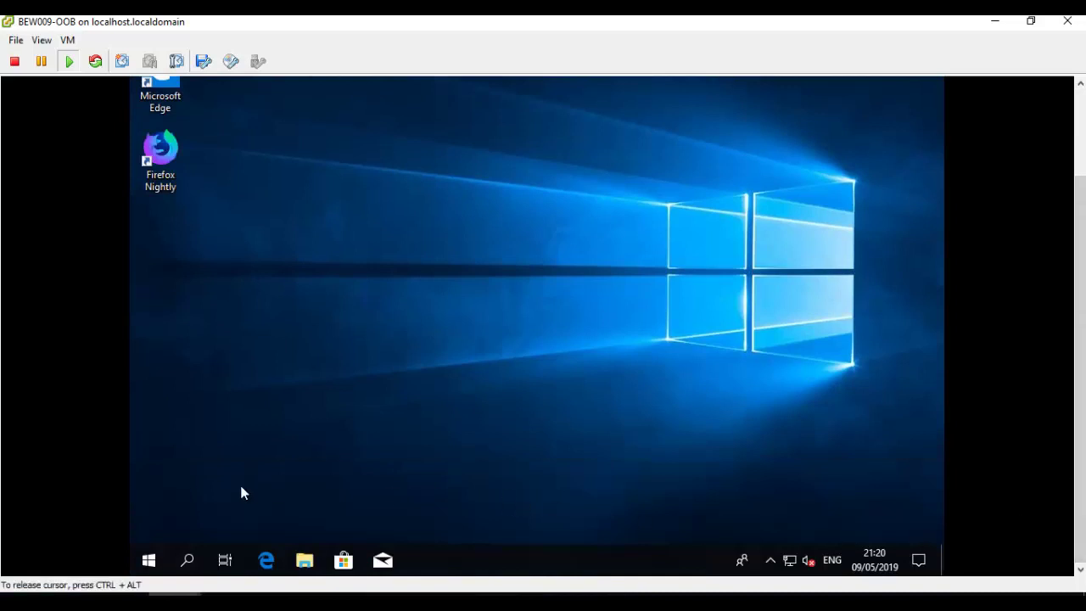
pyautogui.click(148, 561)
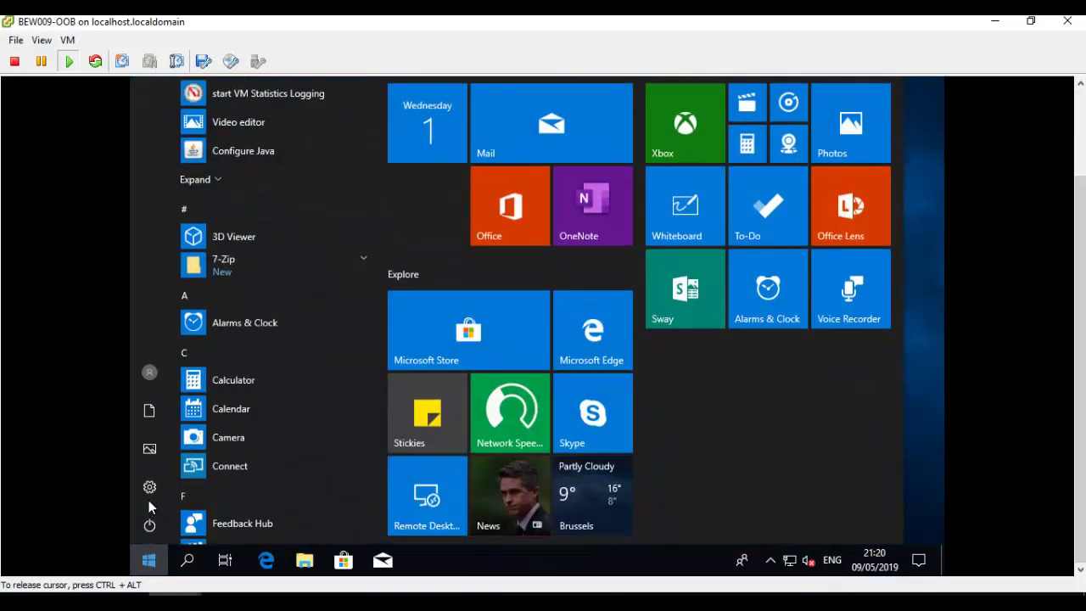
pyautogui.click(148, 494)
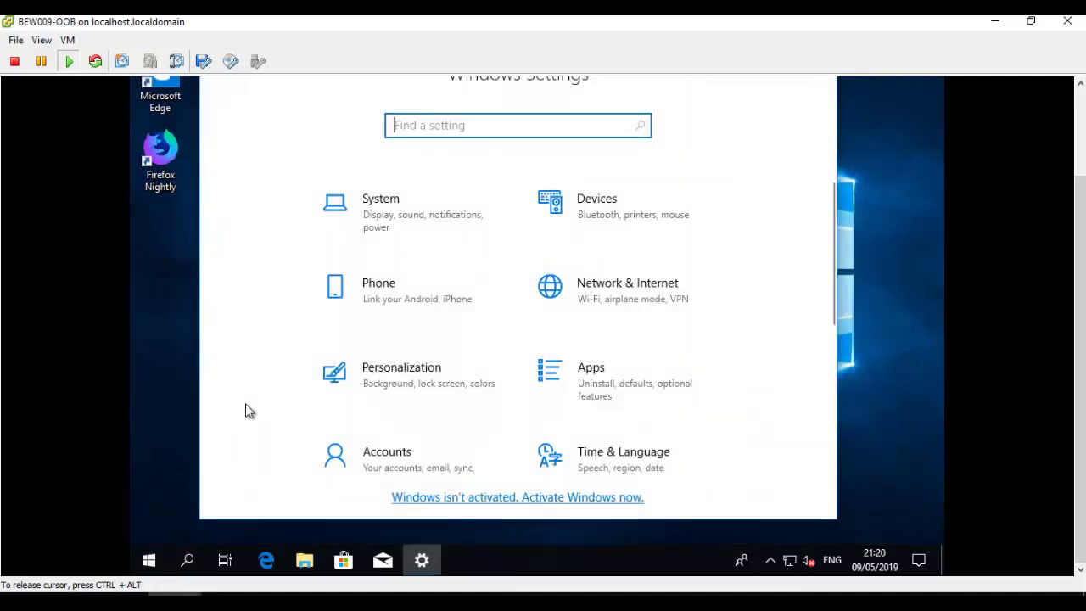
pyautogui.click(389, 462)
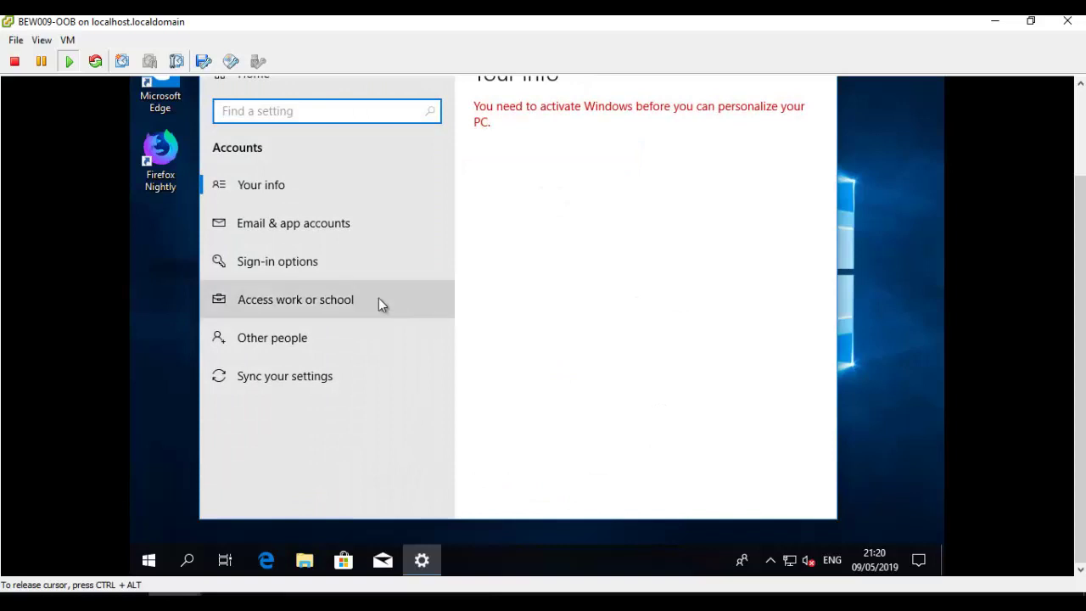
pyautogui.click(315, 302)
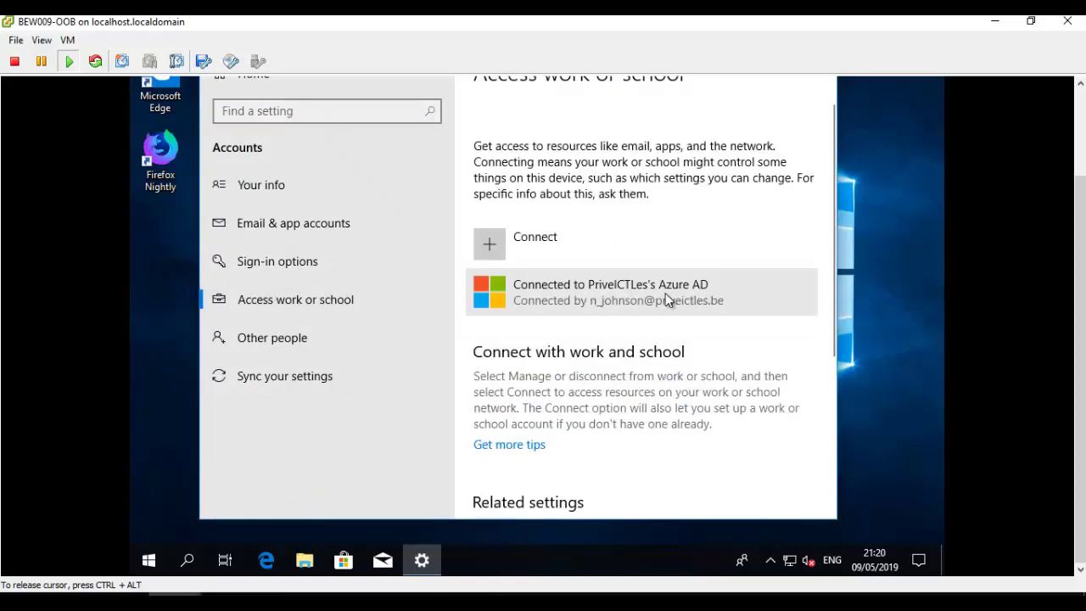
# Step: Show the info of the PriveICTLes Azure AD connection and sync the device with the organization
pyautogui.click(665, 293)
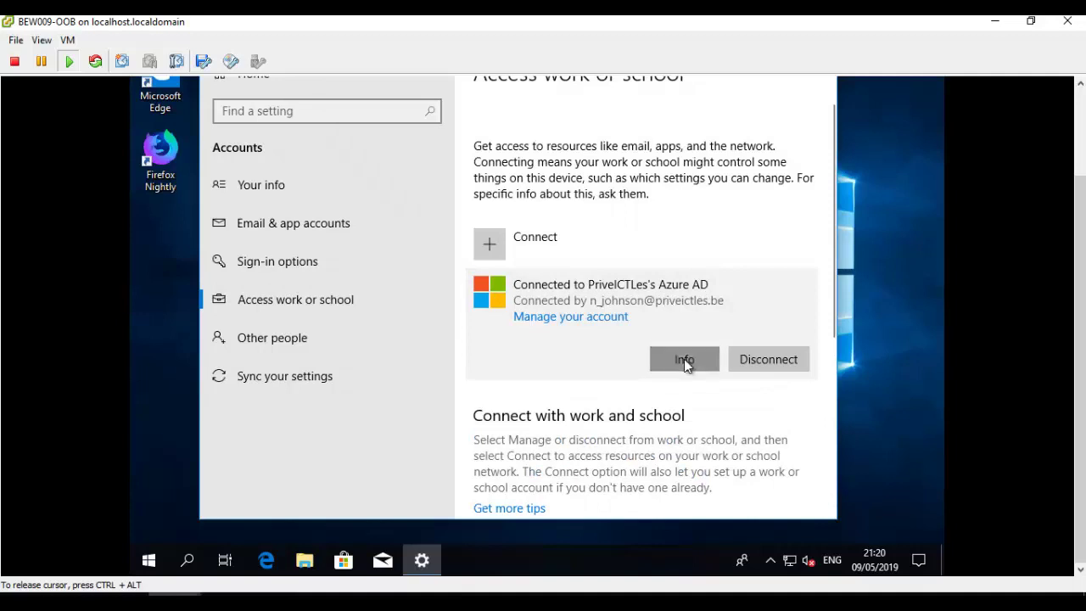
pyautogui.click(684, 359)
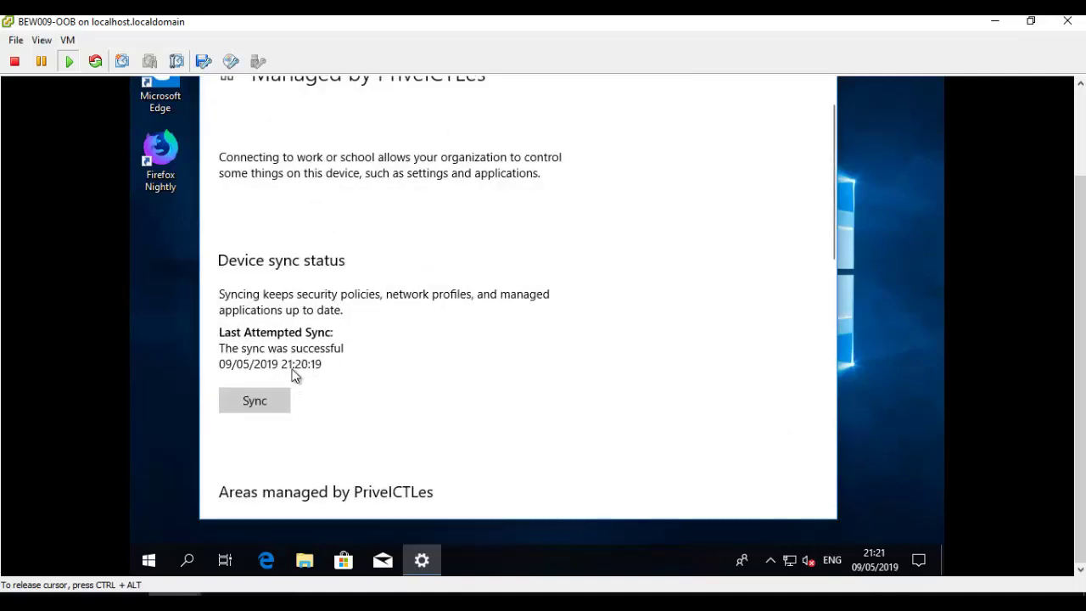
pyautogui.click(273, 399)
pyautogui.click(263, 402)
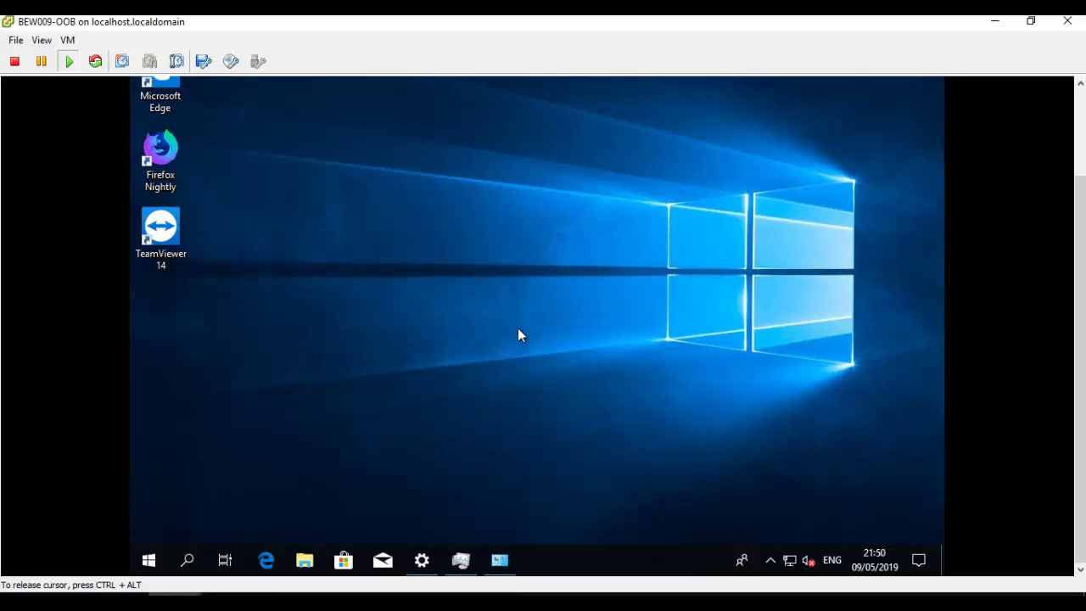
# Step: Check the virtual machine's computer name with the hostname command in a cmd window, and close the window
pyautogui.press('super+r')
pyautogui.write('c')
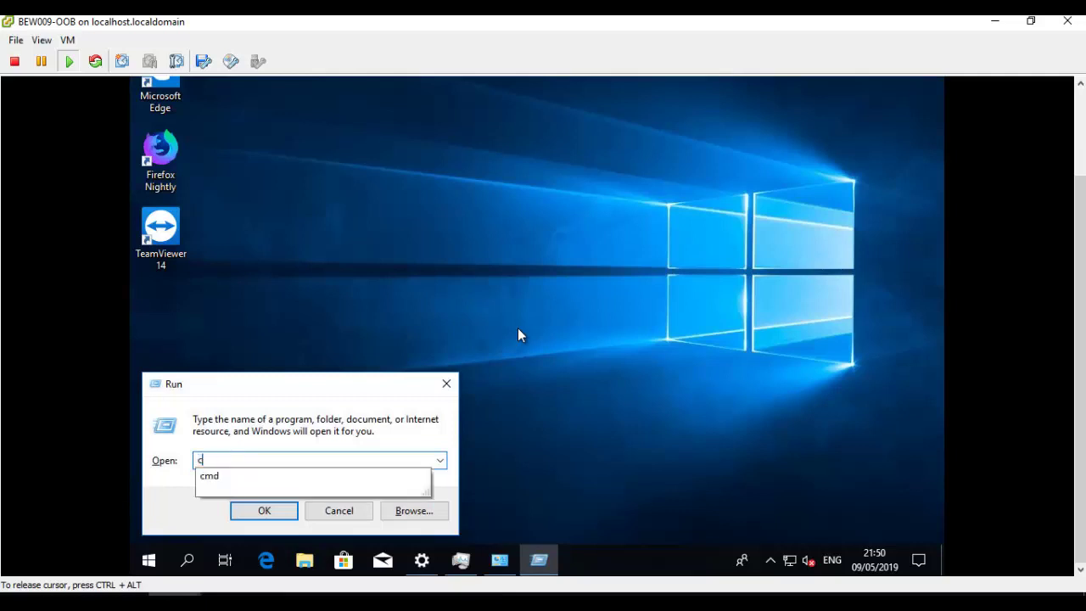
pyautogui.write('md')
pyautogui.press('Return')
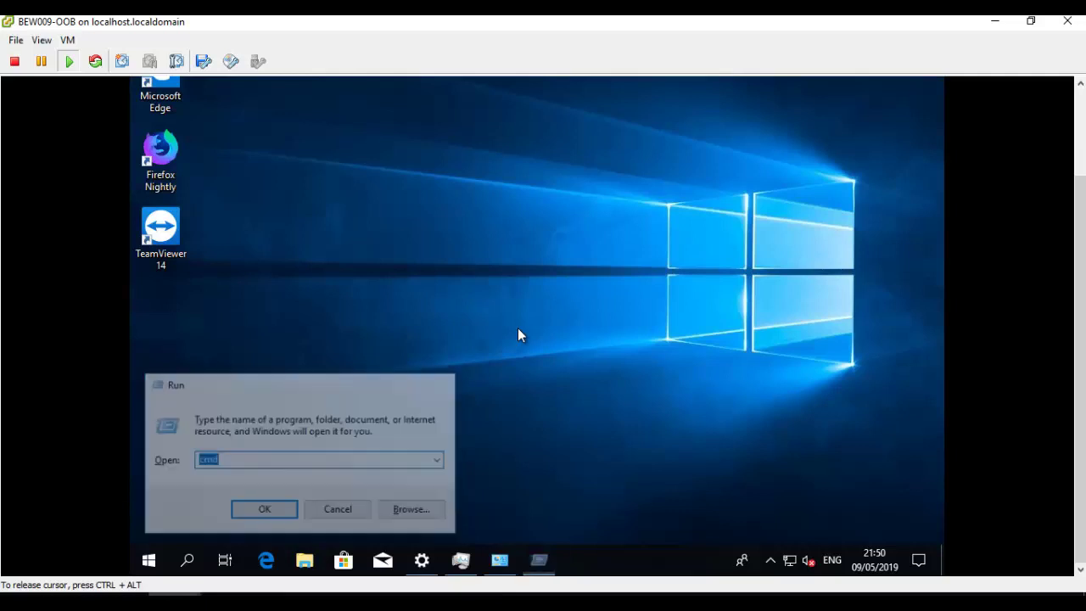
pyautogui.write('hostname')
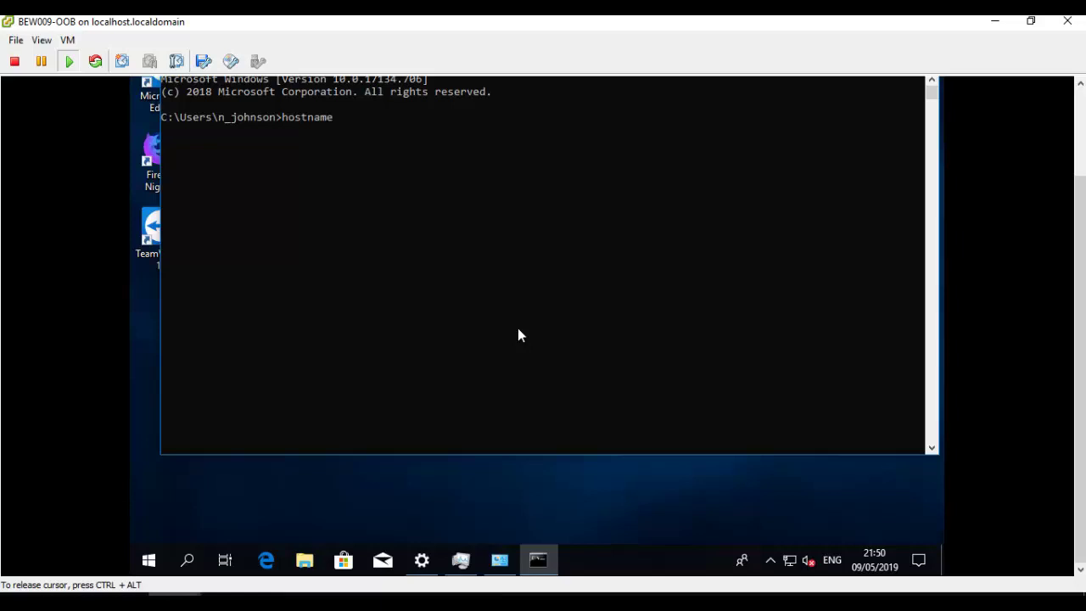
pyautogui.press('Return')
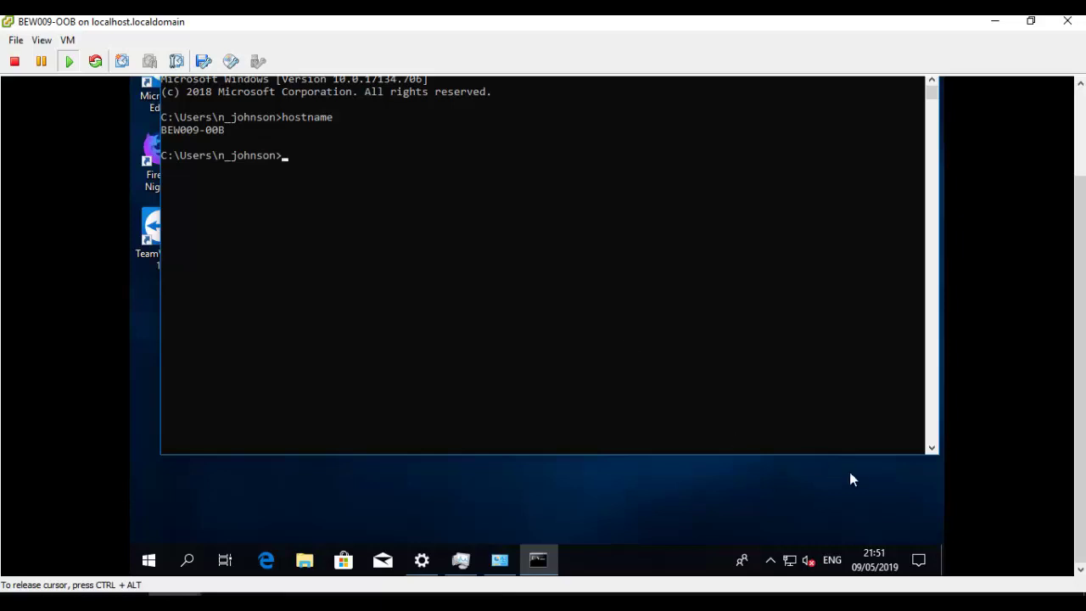
pyautogui.moveTo(1081, 337); pyautogui.dragTo(1083, 255)
pyautogui.click(911, 146)
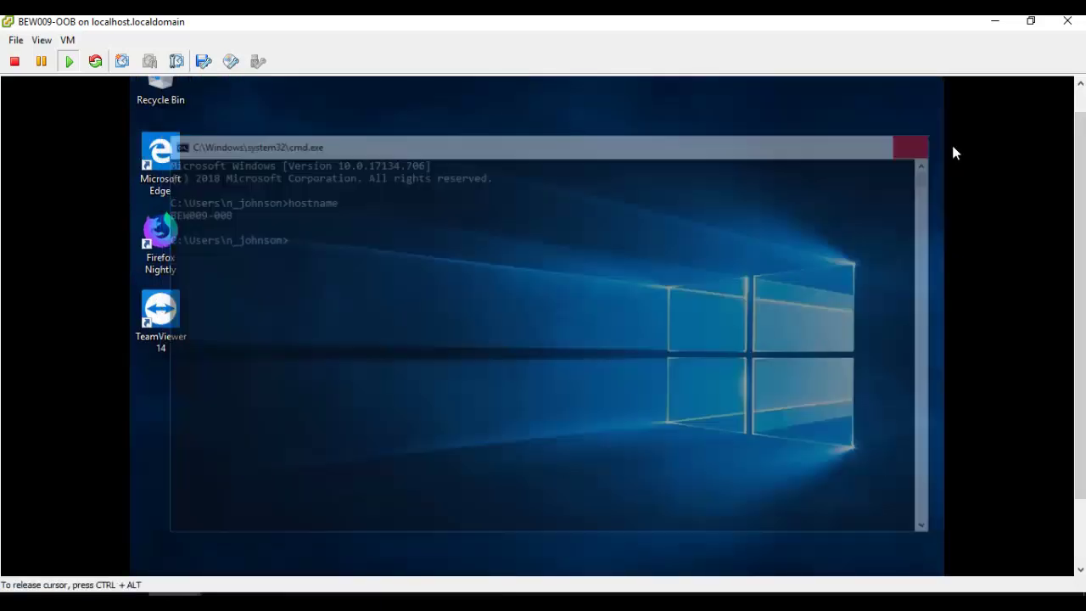
# Step: Read the PriveICTLes software distribution notification in the virtual machine's action center, dismiss it and close the action center
pyautogui.moveTo(1082, 258); pyautogui.dragTo(1083, 340)
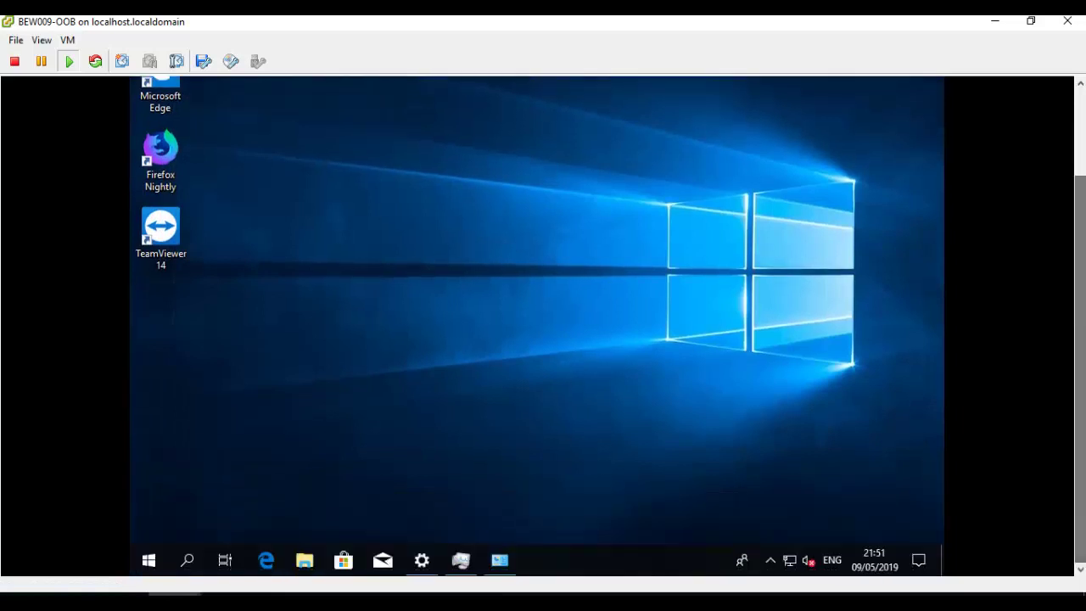
pyautogui.click(917, 560)
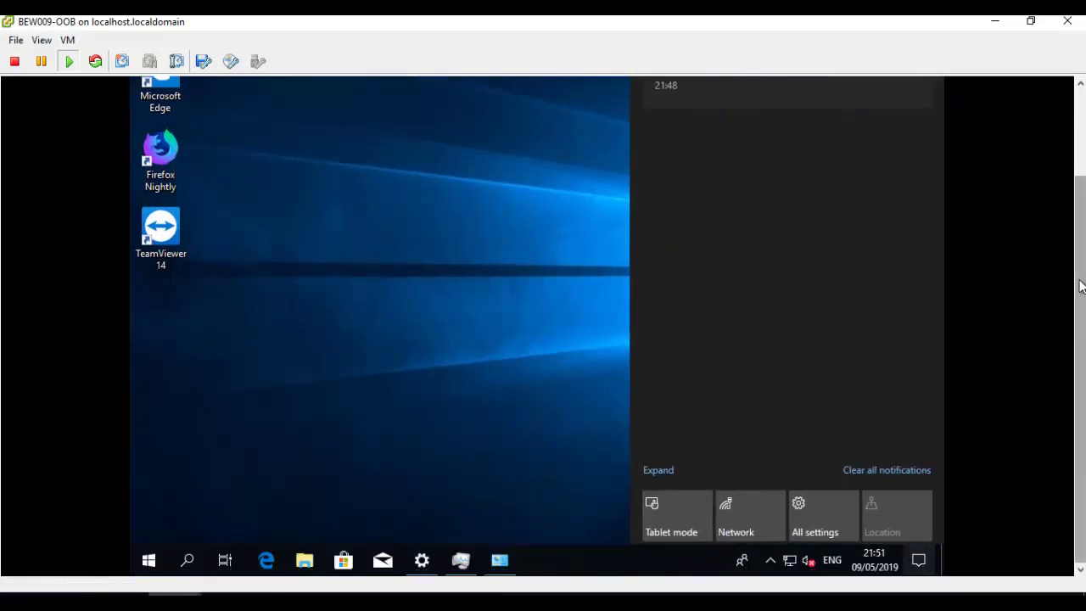
pyautogui.moveTo(1082, 287); pyautogui.dragTo(1081, 211)
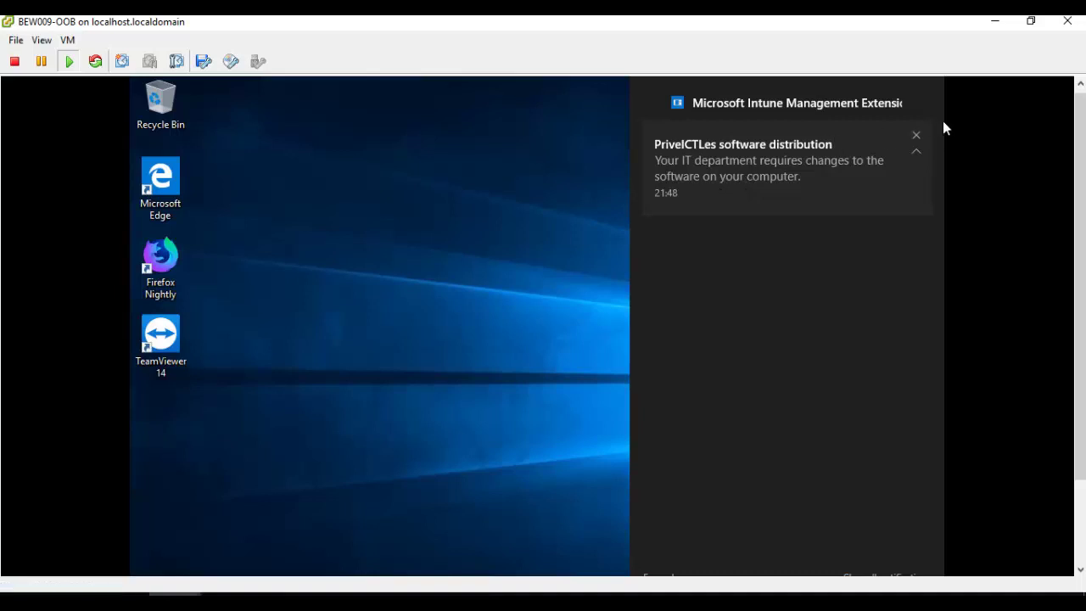
pyautogui.click(915, 135)
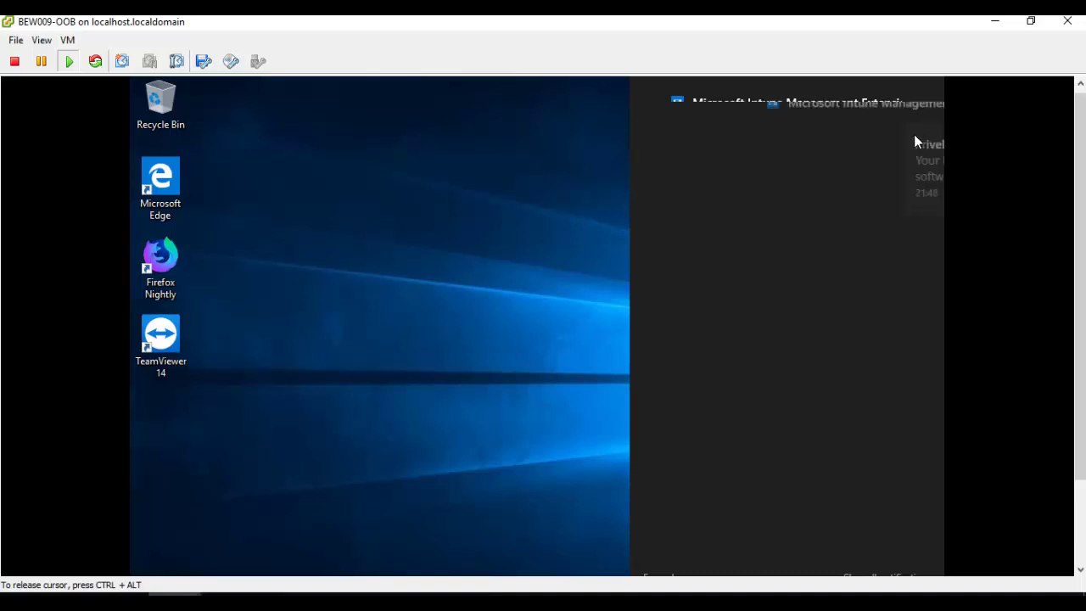
pyautogui.click(524, 208)
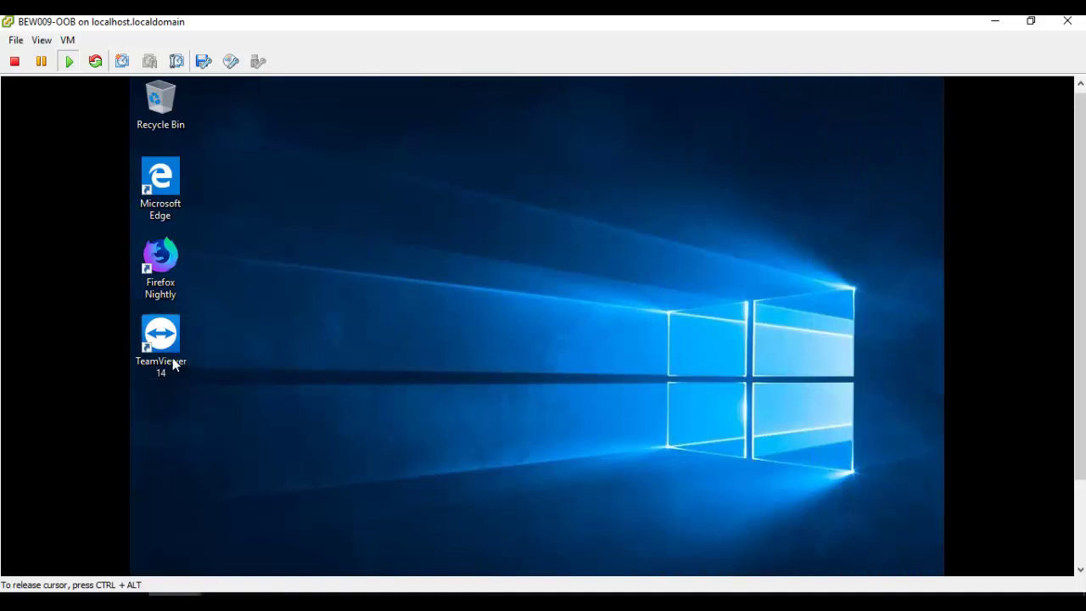
# Step: Bring up the already open Programs and Features window and refresh the list of installed programs
pyautogui.moveTo(1081, 356); pyautogui.dragTo(1082, 446)
pyautogui.click(702, 372)
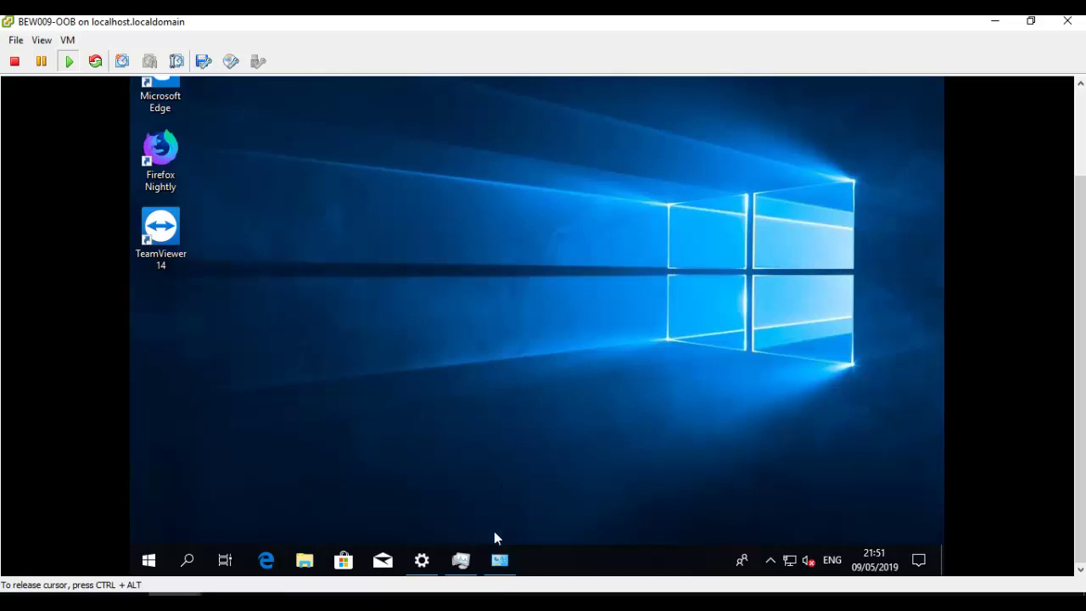
pyautogui.click(500, 563)
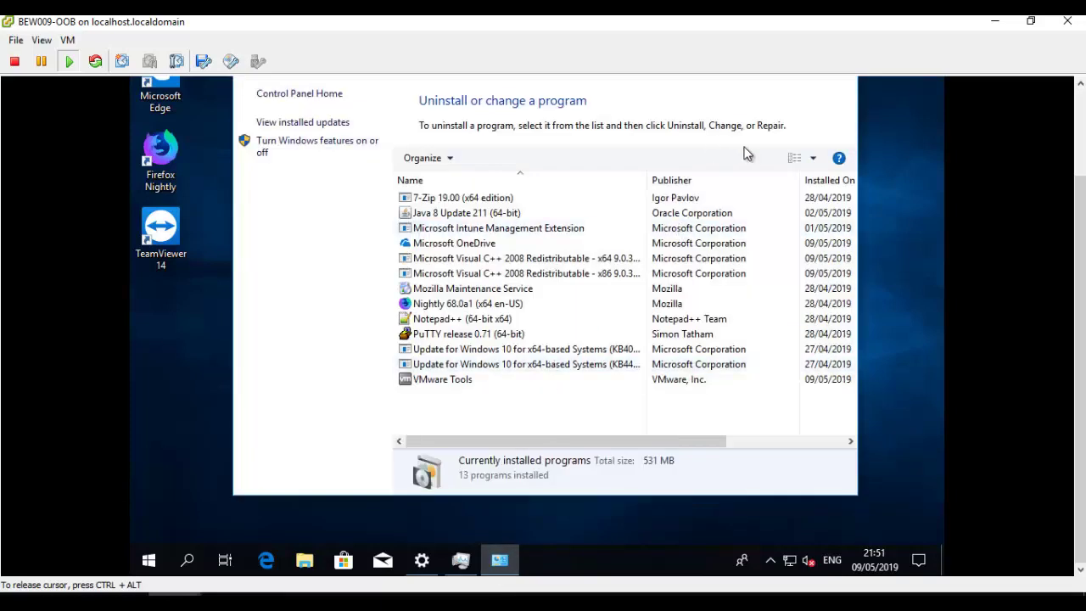
pyautogui.scroll(2, 1078, 276)
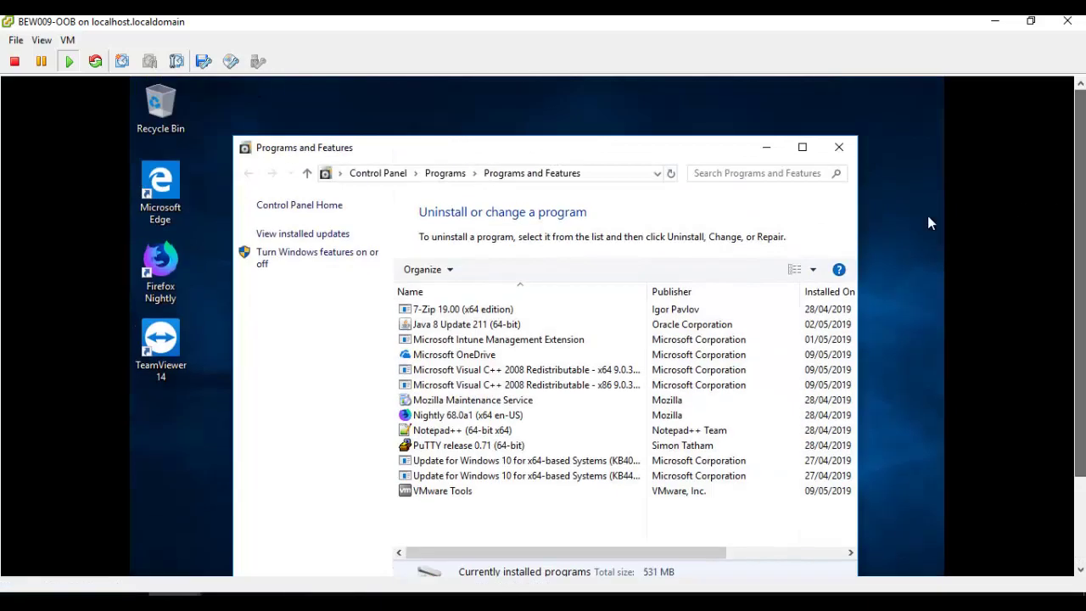
pyautogui.click(670, 174)
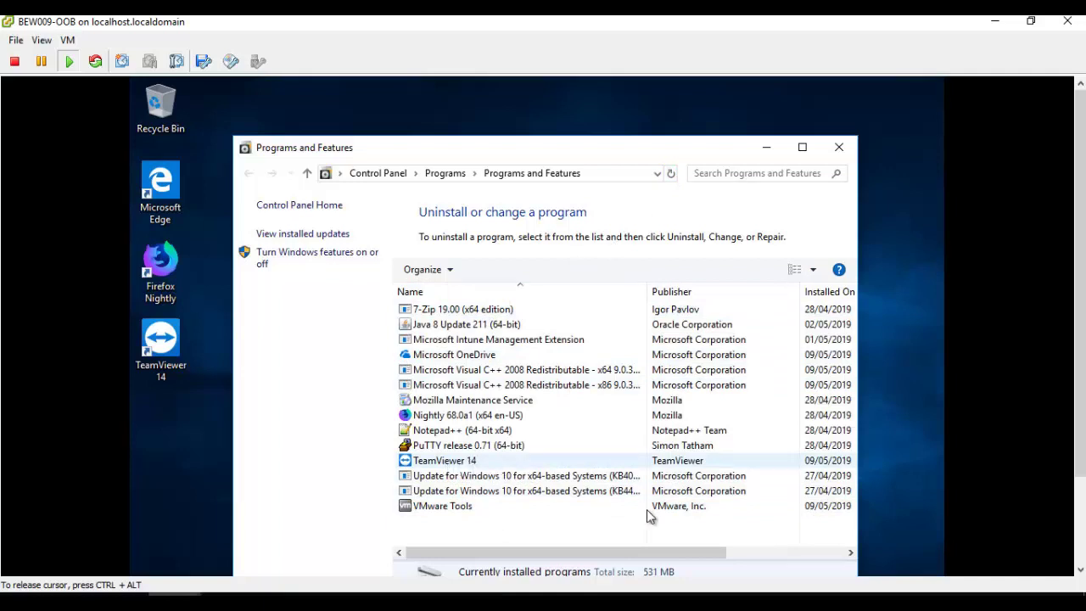
# Step: Check the installation date and version of the TeamViewer 14 entry, and close Programs and Features
pyautogui.moveTo(613, 553); pyautogui.dragTo(691, 536)
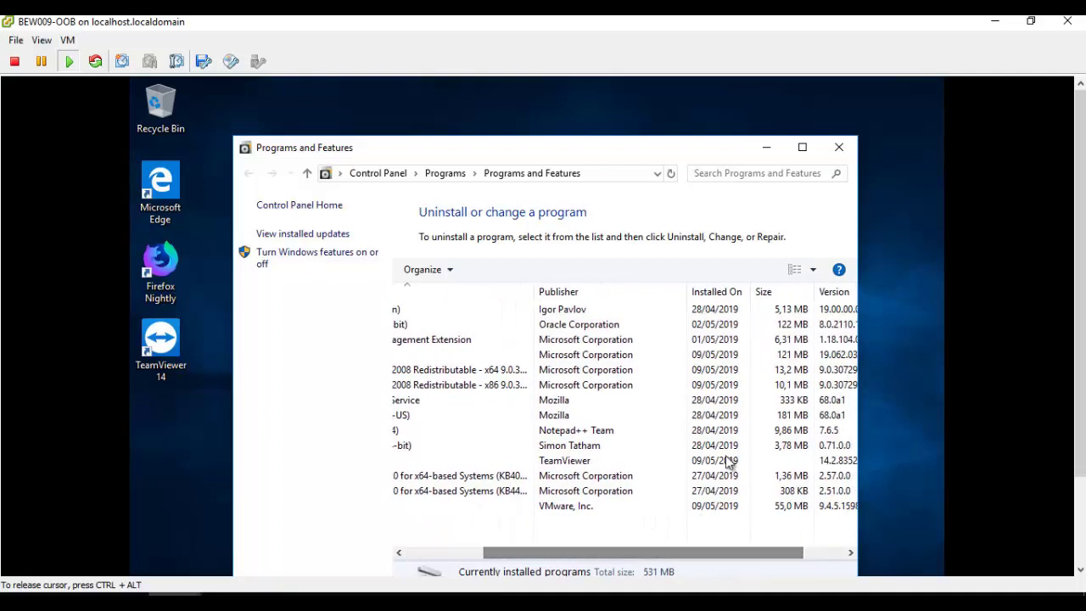
pyautogui.click(713, 462)
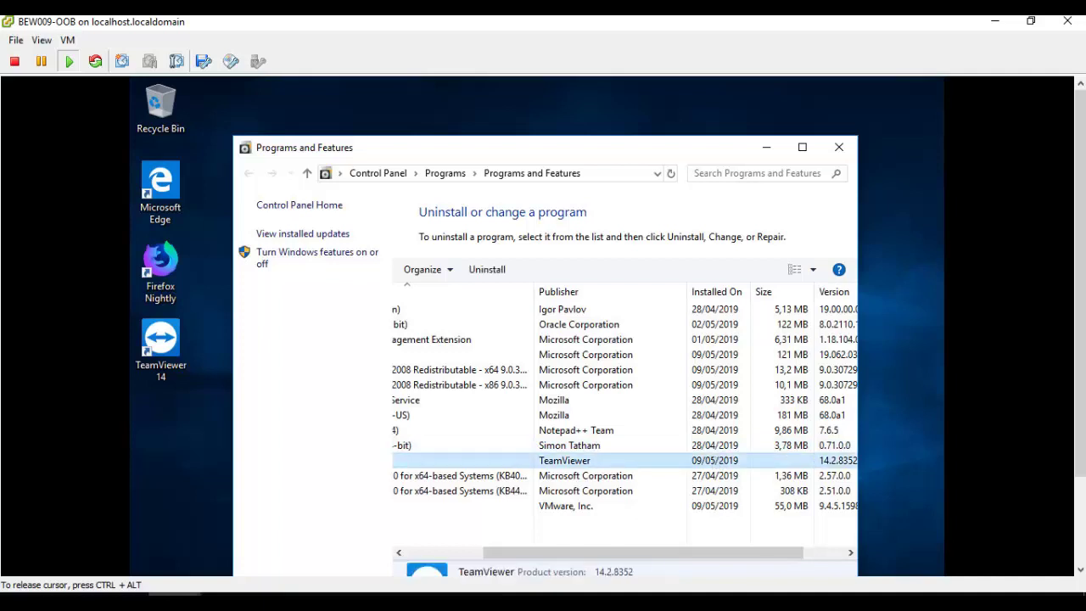
pyautogui.moveTo(1083, 435); pyautogui.dragTo(1083, 509)
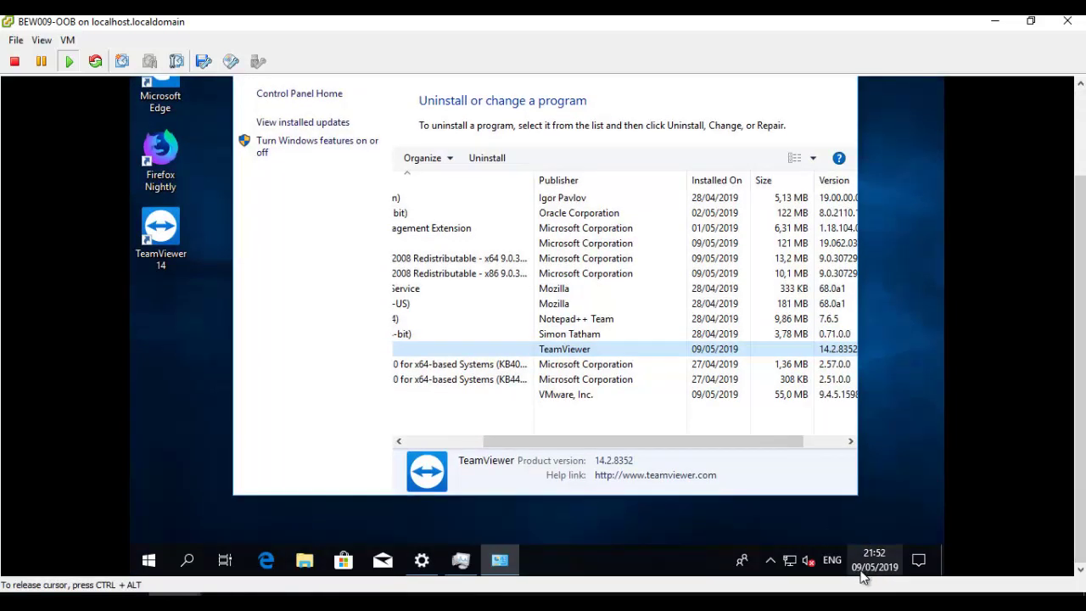
pyautogui.moveTo(1082, 471); pyautogui.dragTo(1080, 351)
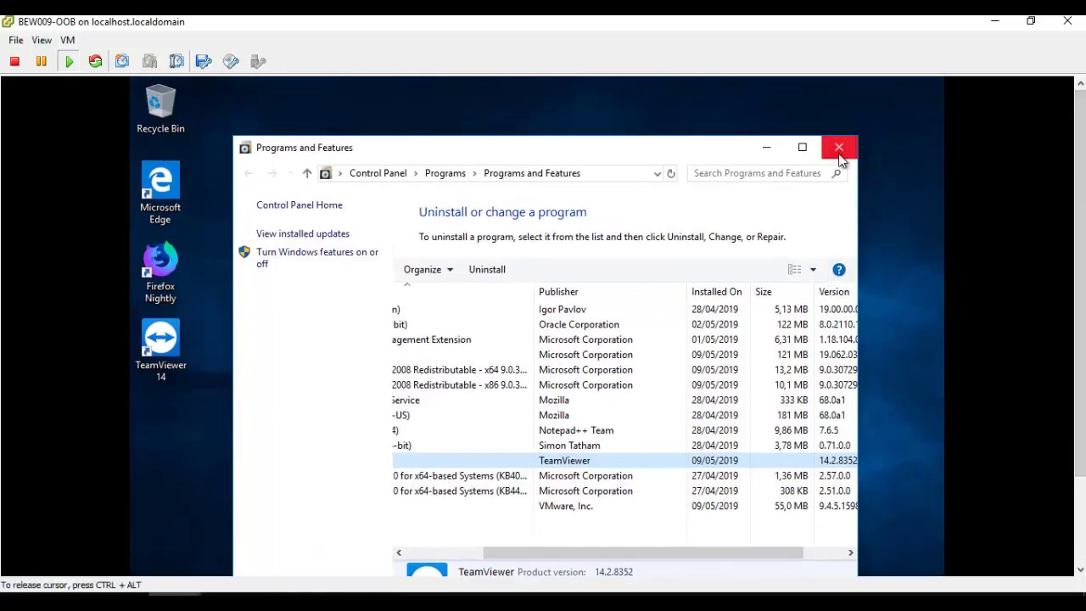
pyautogui.click(839, 146)
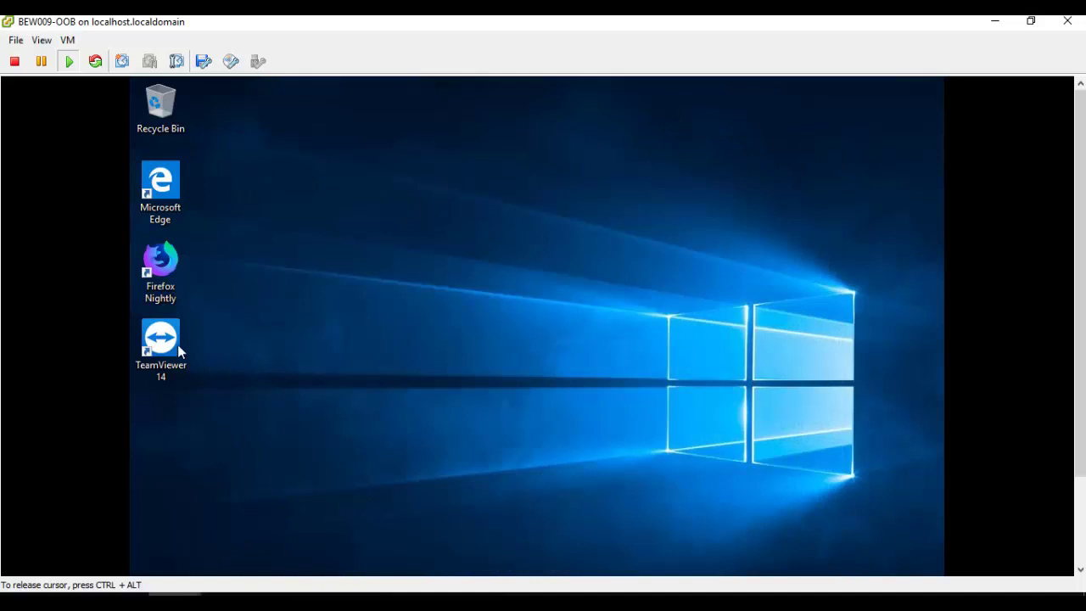
# Step: Launch TeamViewer 14 on the virtual machine and generate a new random password for incoming remote control twice
pyautogui.doubleClick(173, 344)
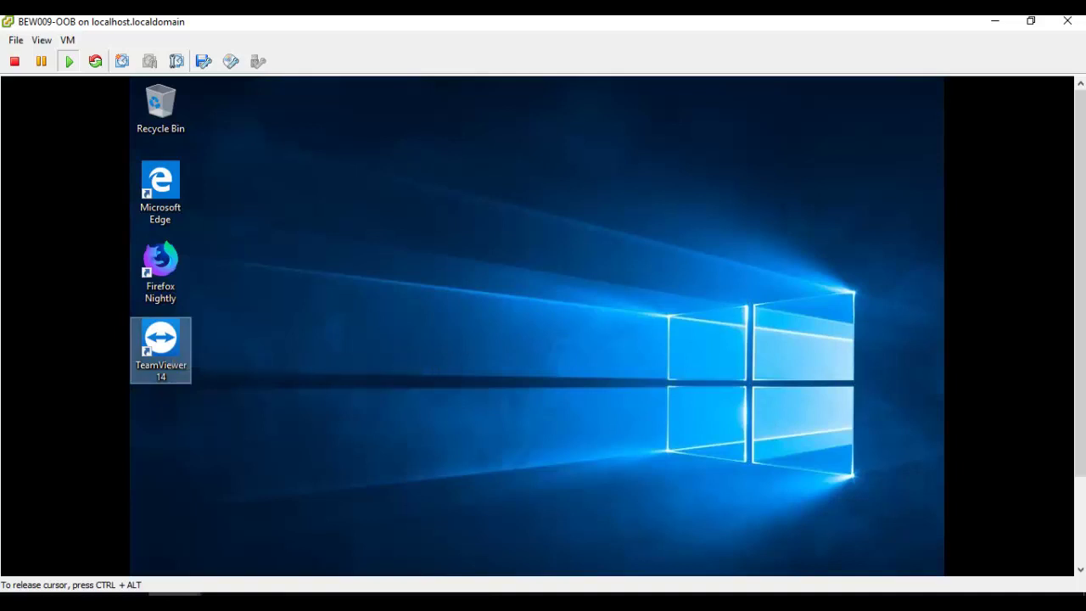
pyautogui.moveTo(1077, 397); pyautogui.dragTo(1076, 427)
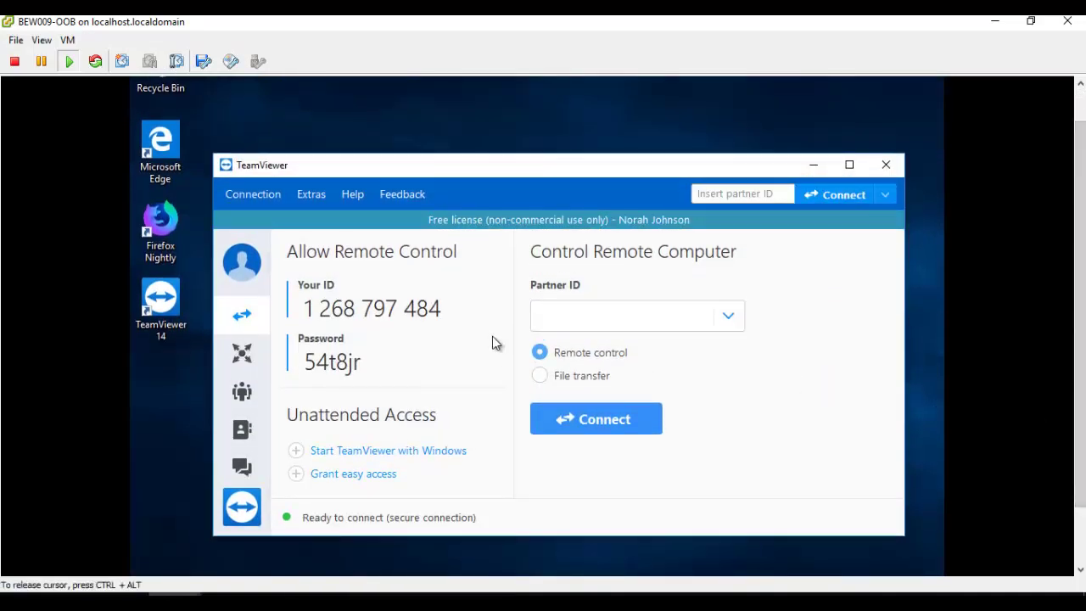
pyautogui.moveTo(470, 366)
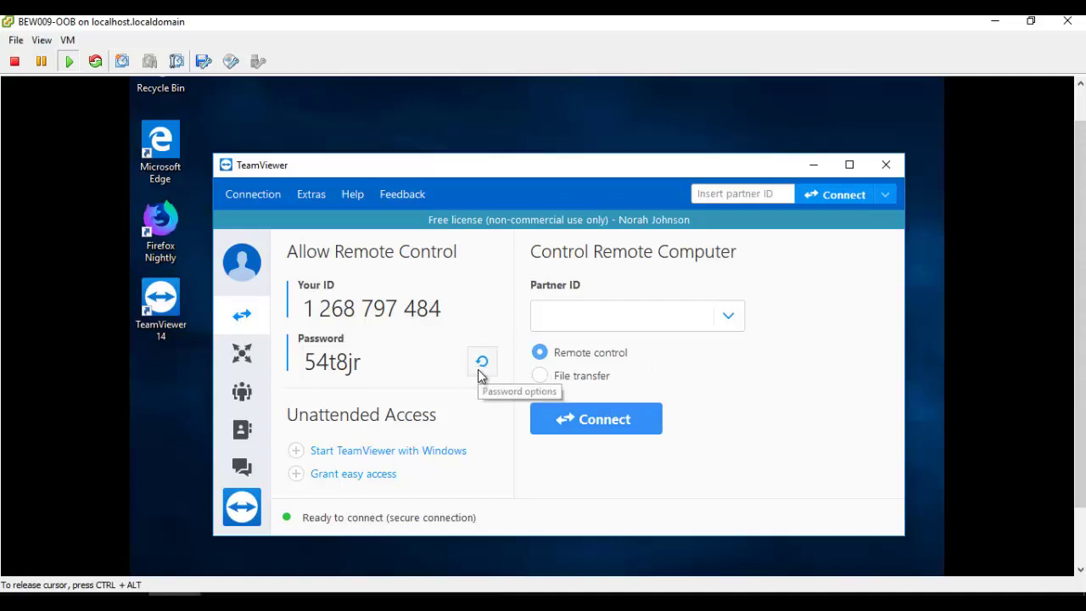
pyautogui.click(480, 368)
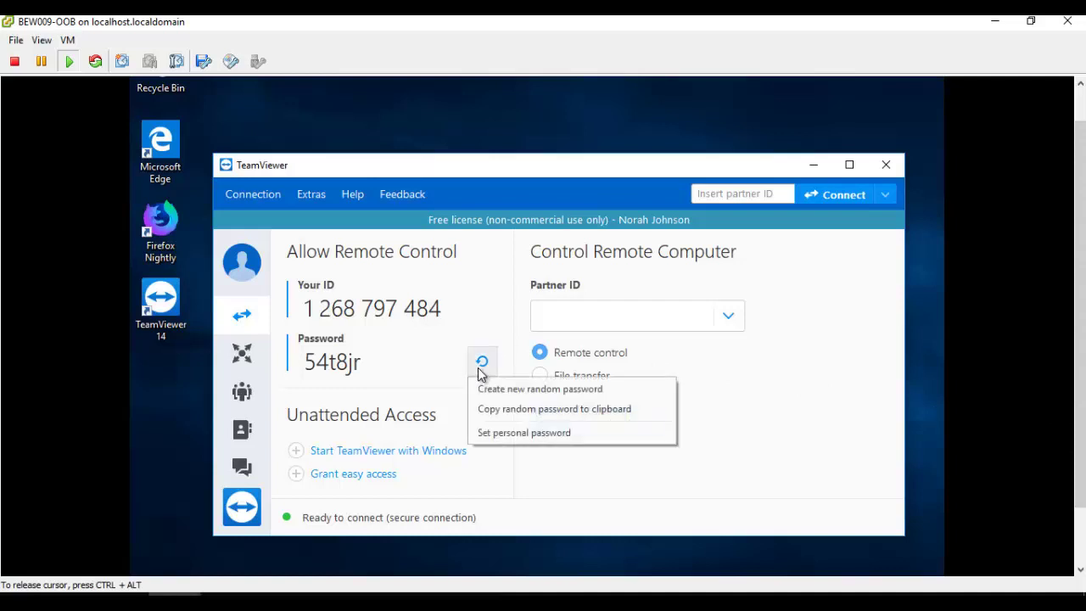
pyautogui.click(535, 390)
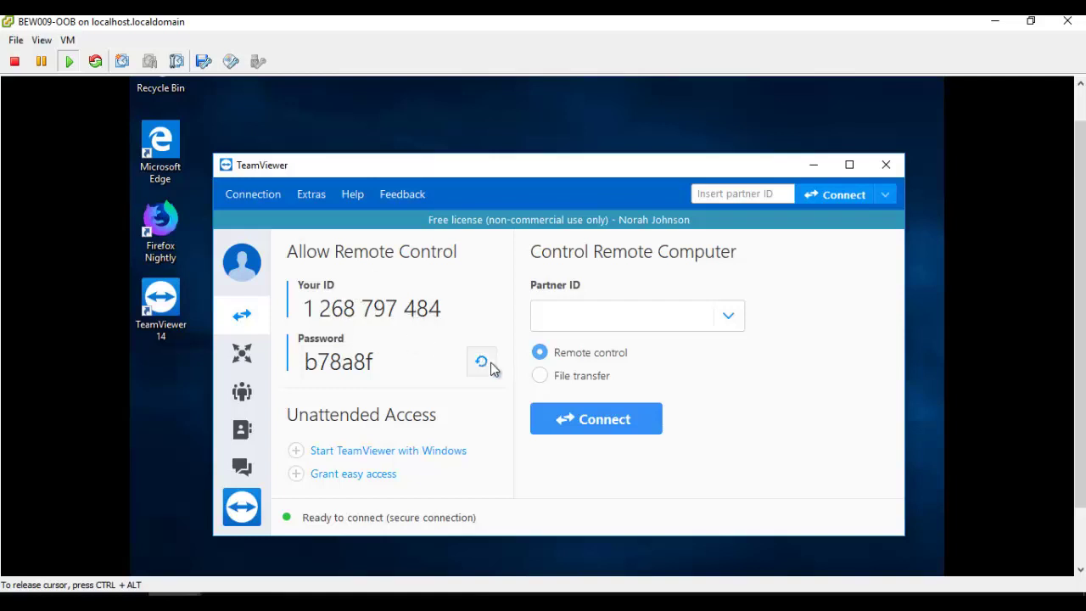
pyautogui.click(490, 362)
pyautogui.click(516, 390)
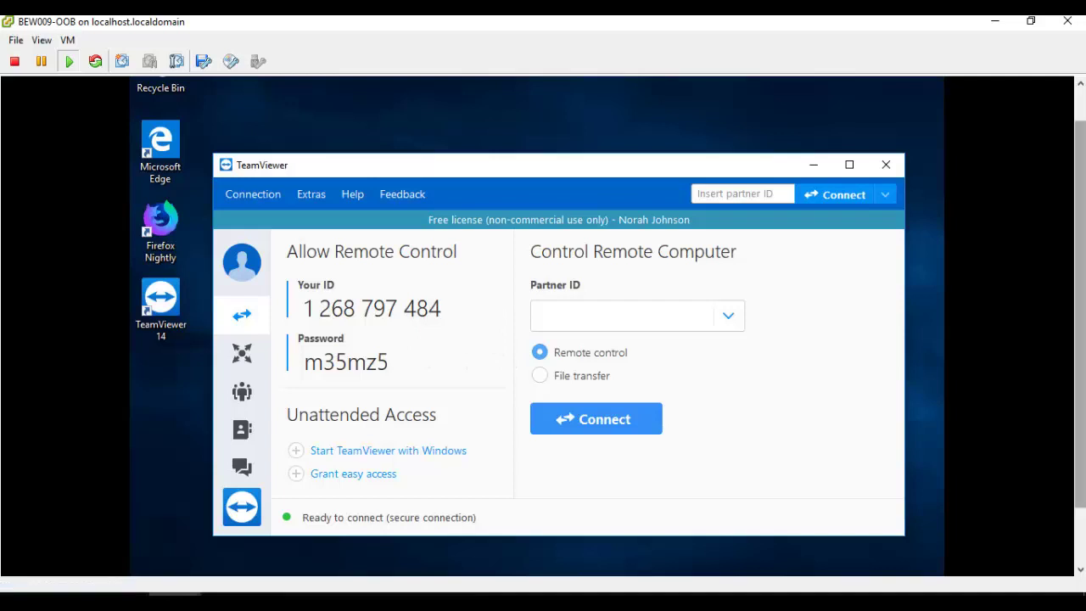
pyautogui.moveTo(1080, 321); pyautogui.dragTo(1078, 316)
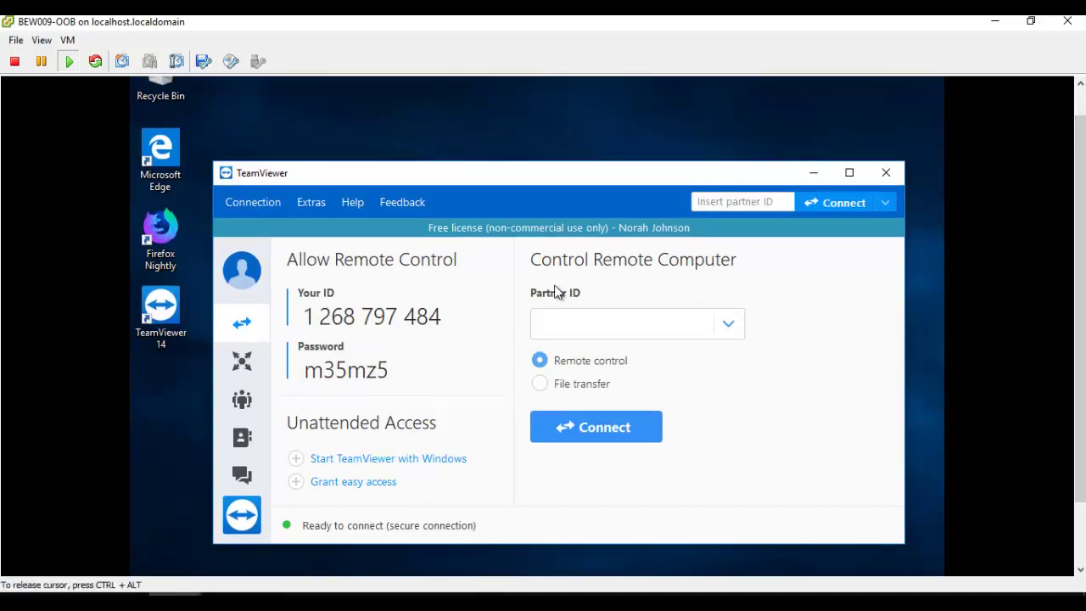
# Step: Switch to the browser, open and close the BEW009-00B device properties in Device Management, and close the Win32-Software-TV14 group members page in Azure
pyautogui.hotkey('alt', 'Tab')
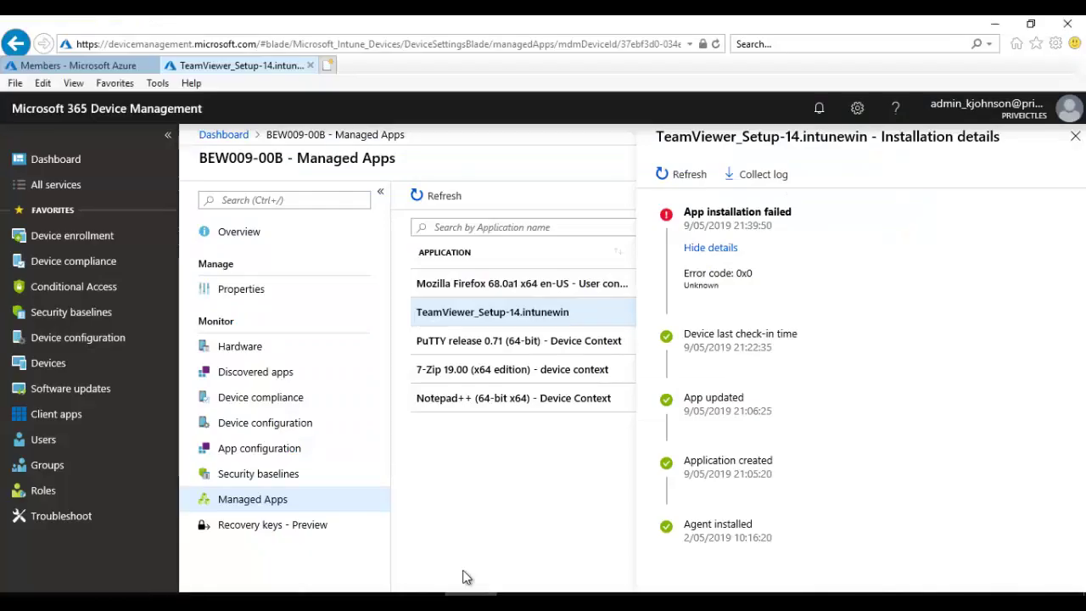
pyautogui.click(240, 291)
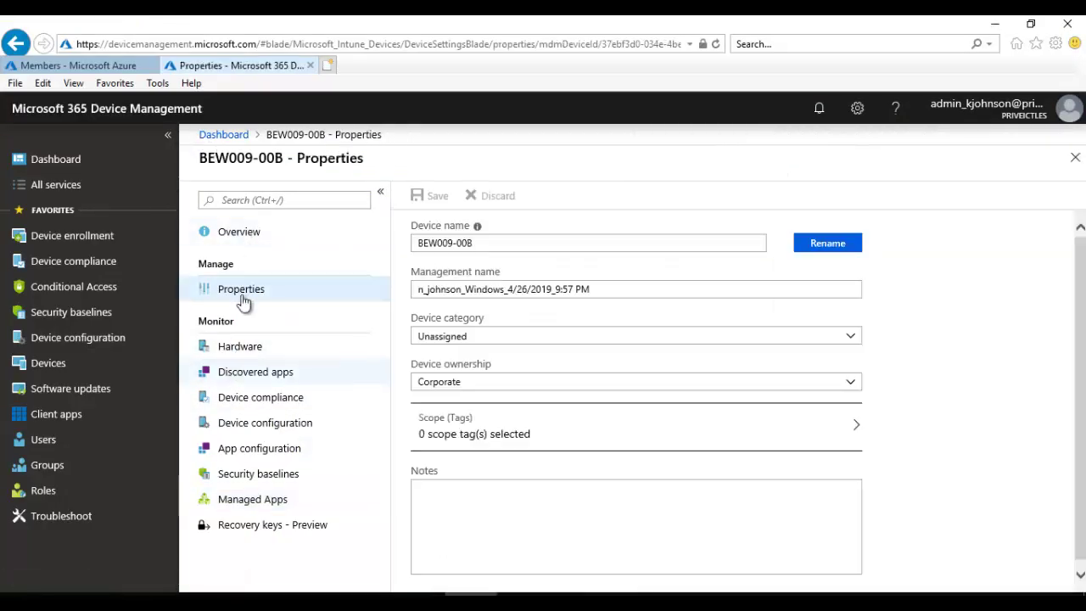
pyautogui.click(1074, 161)
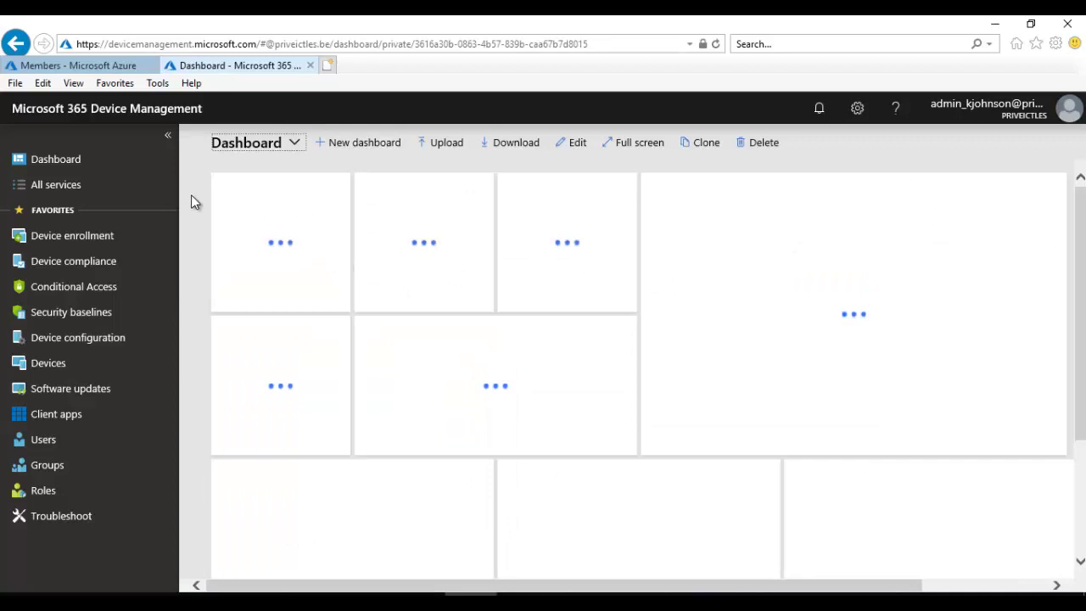
pyautogui.click(115, 65)
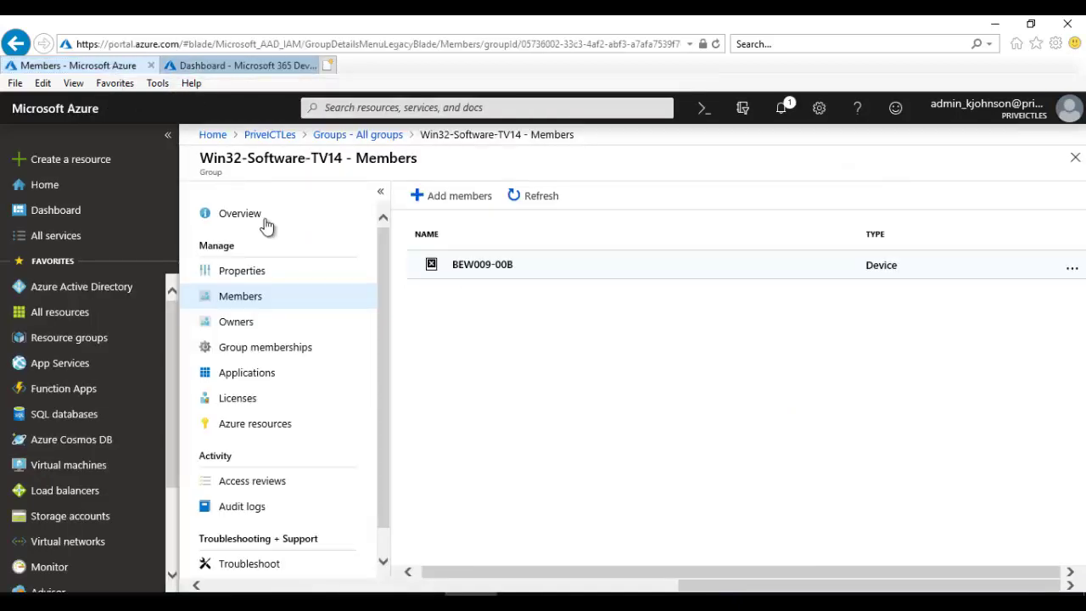
pyautogui.click(1069, 161)
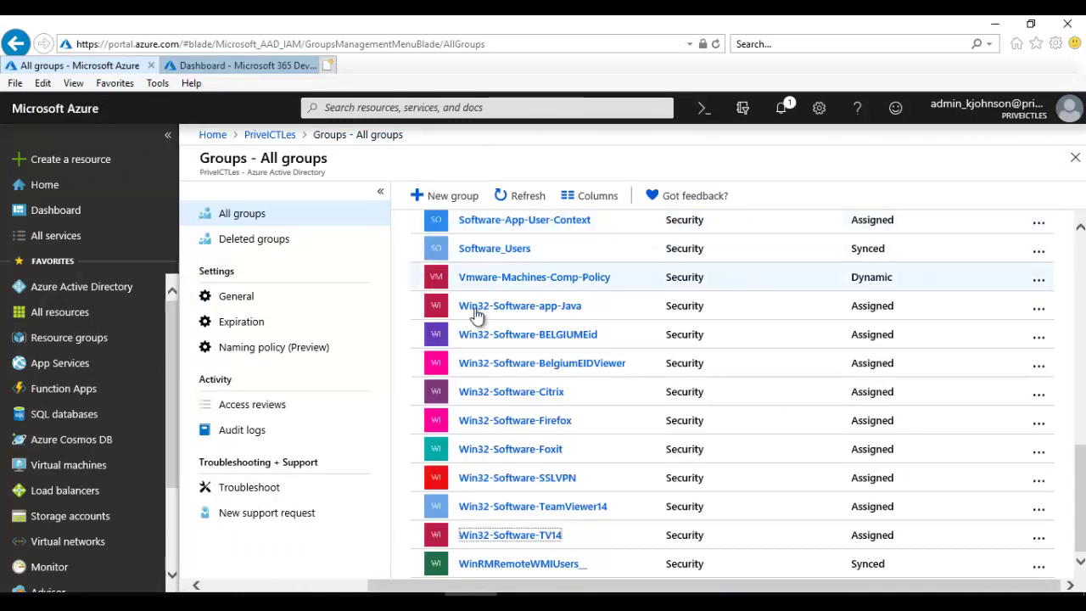